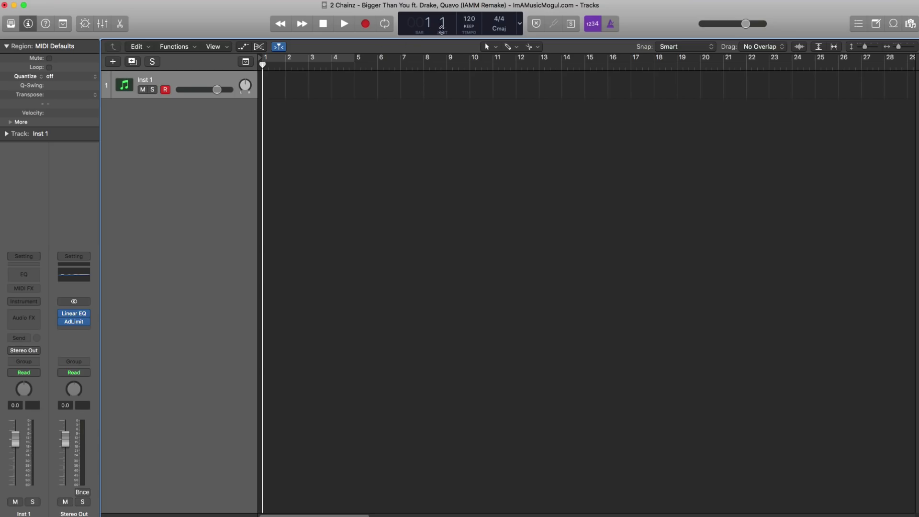
Set the project tempo to 141 and enable a cycle range from bar 5 to bar 9.
double_click(463, 21)
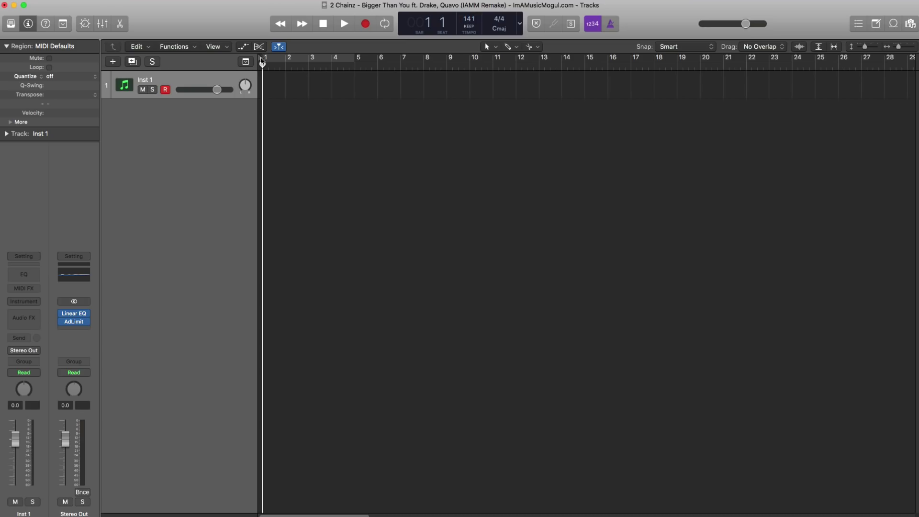
drag(263, 61, 441, 58)
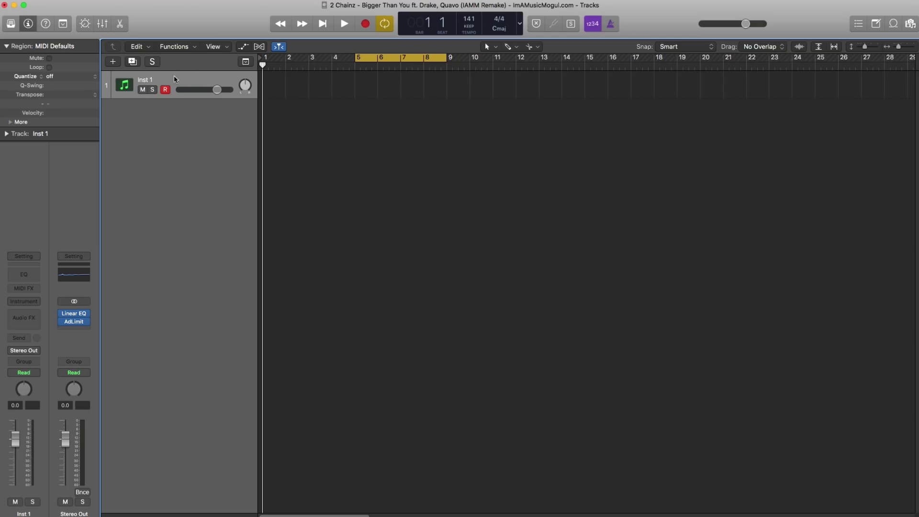
Load the ES2 synthesizer as the instrument on the Inst 1 track and close its plug-in window.
click(30, 299)
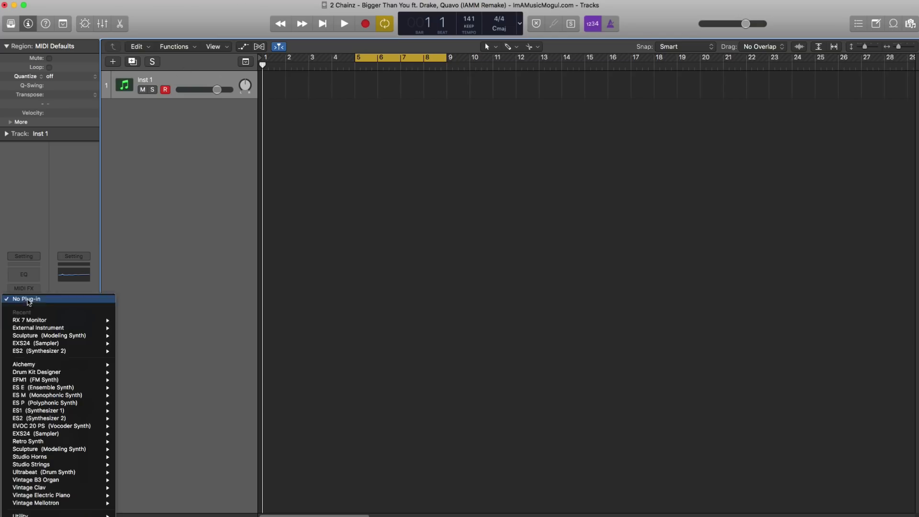
mouse_move(50, 353)
click(135, 351)
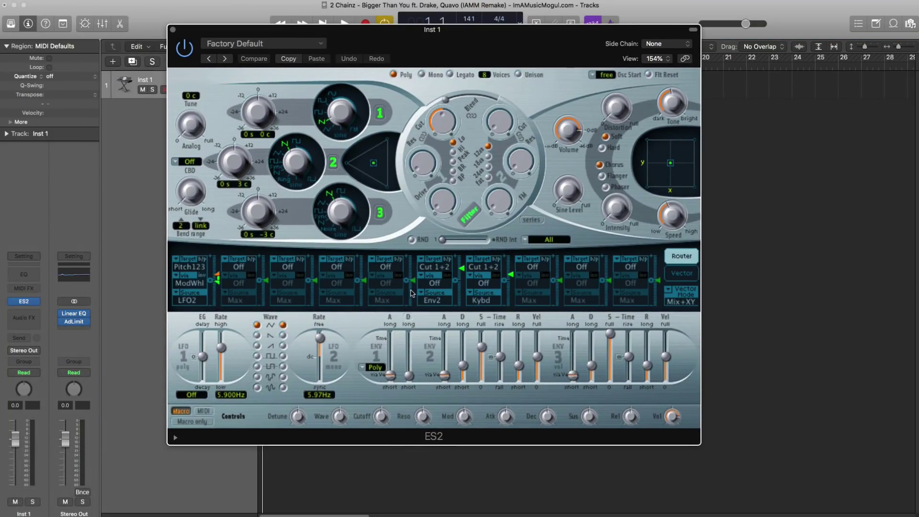
click(173, 31)
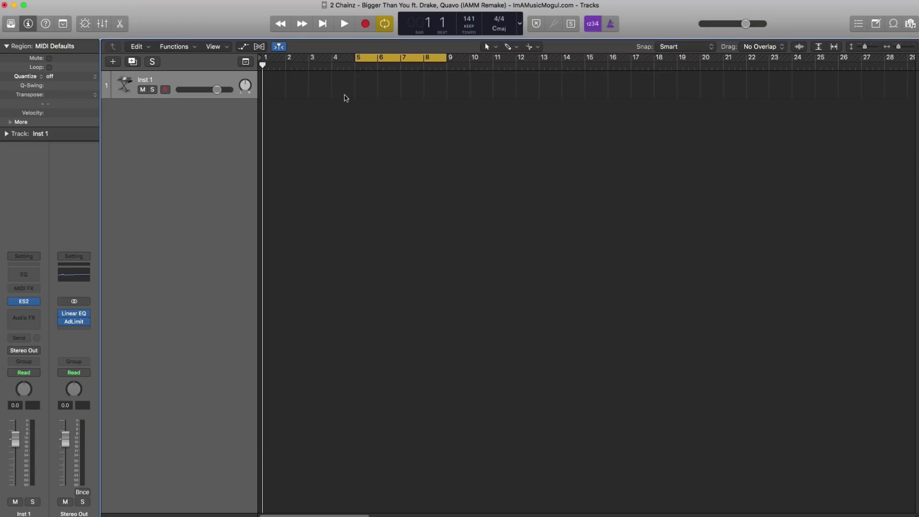
Create a MIDI region on the Inst 1 track from bar 5 to bar 9 and show it in the Piano Roll.
double_click(364, 91)
drag(377, 94, 446, 105)
key(p)
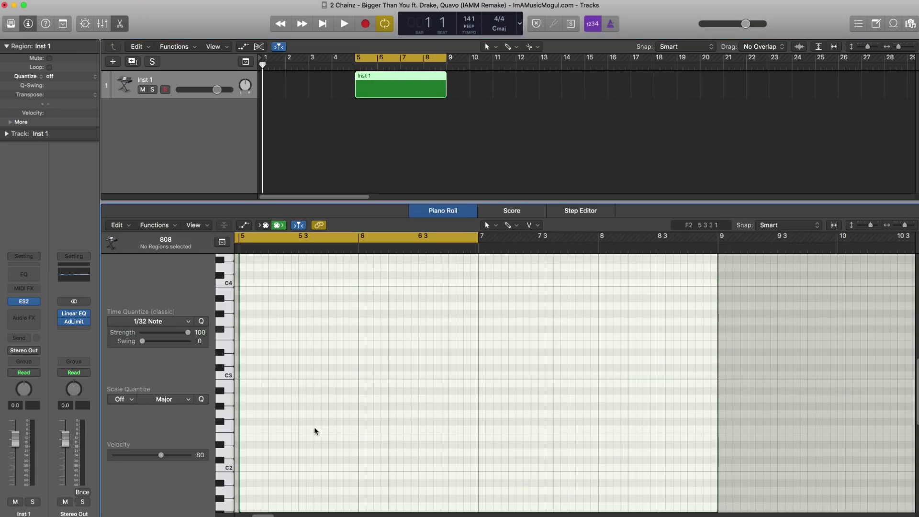
Add B3 and C#3 notes at the start of bar 5 and play them back.
click(248, 293)
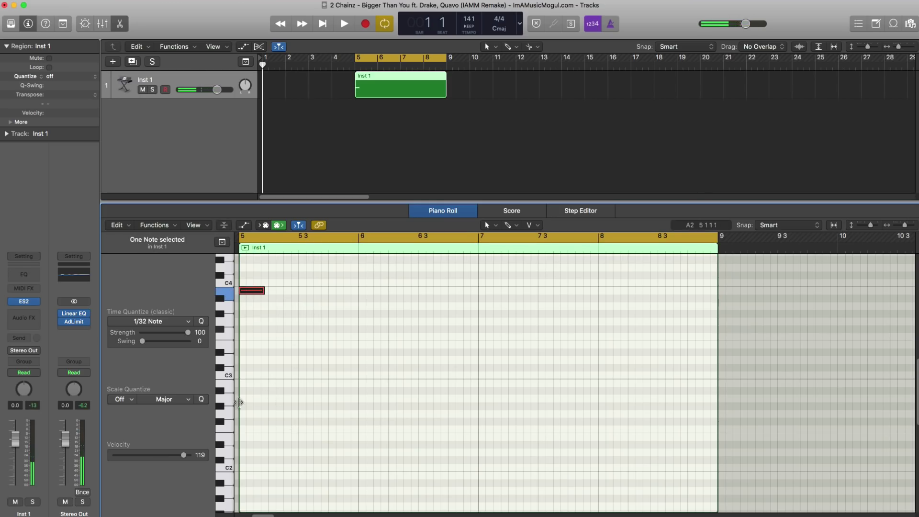
click(245, 353)
drag(246, 354, 250, 369)
key(space)
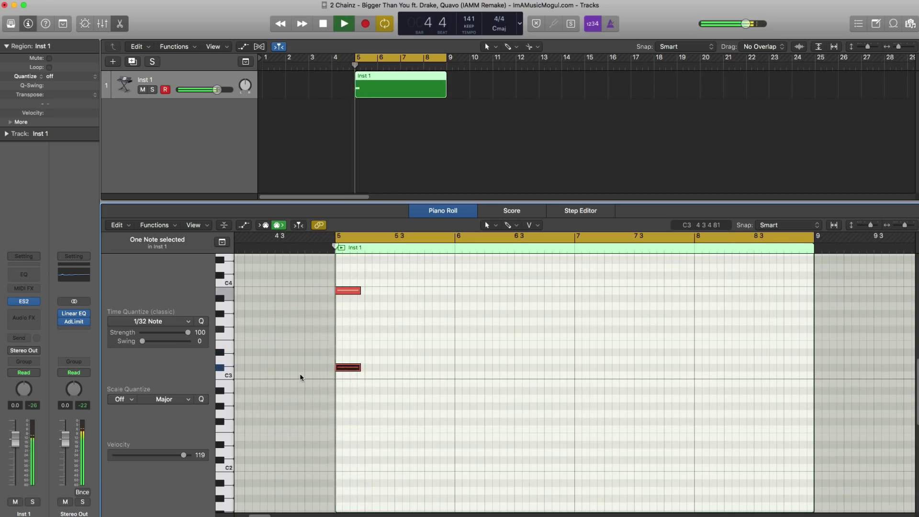
key(space)
key(space)
key(space)
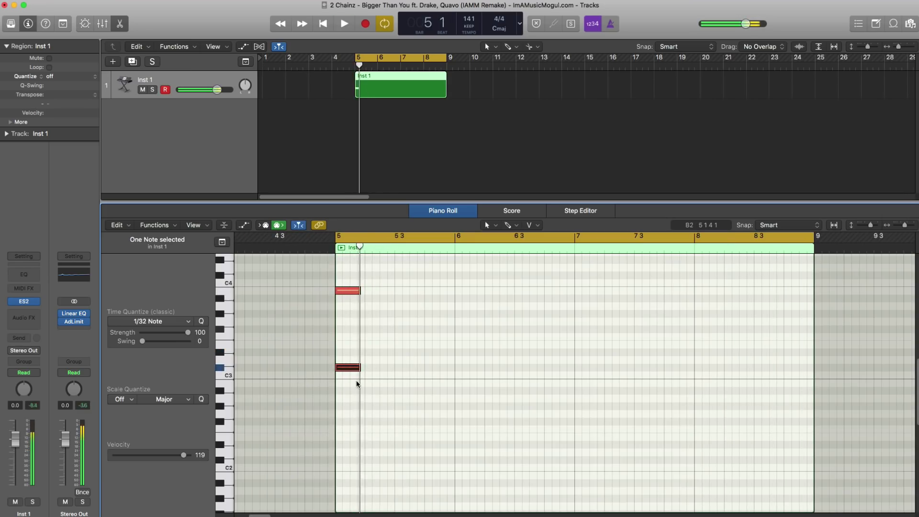
key(space)
key(space)
Add a G#3 note on beat 2 and an A2 note halfway through beat 3 of bar 5, checking by playback.
click(367, 314)
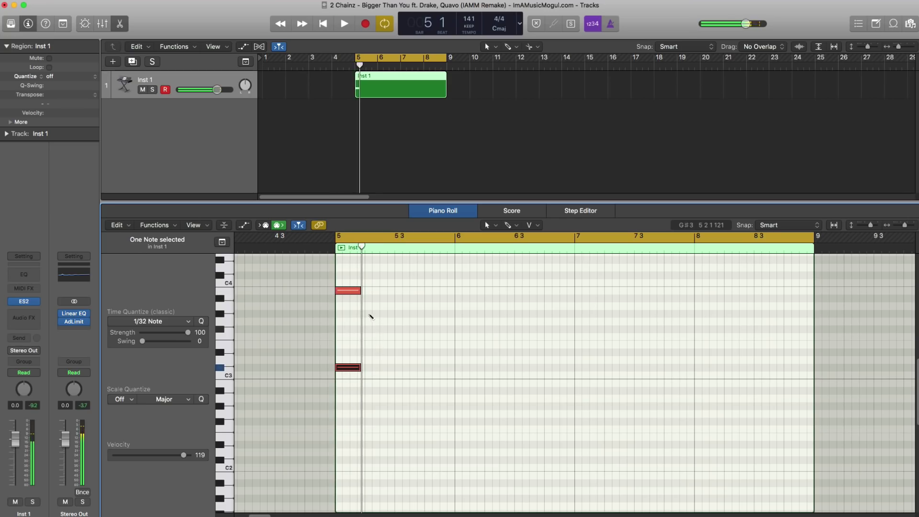
key(space)
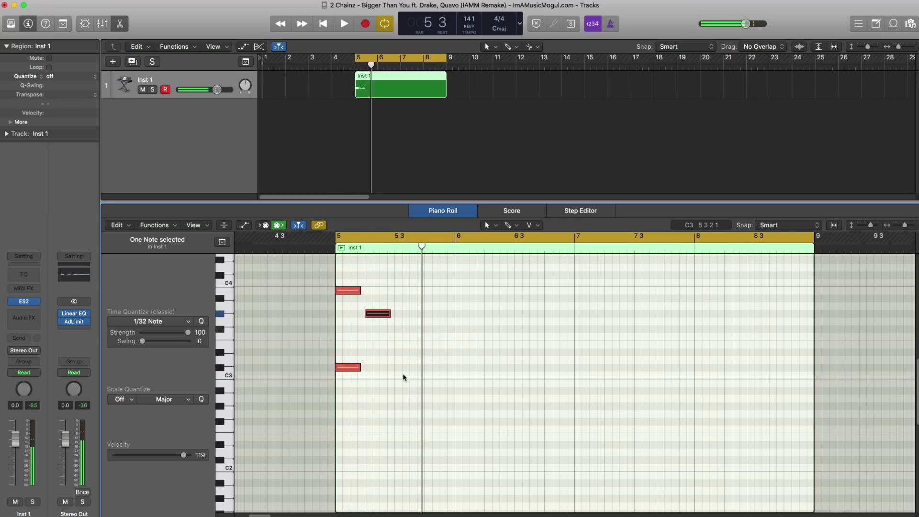
key(space)
key(space)
click(412, 398)
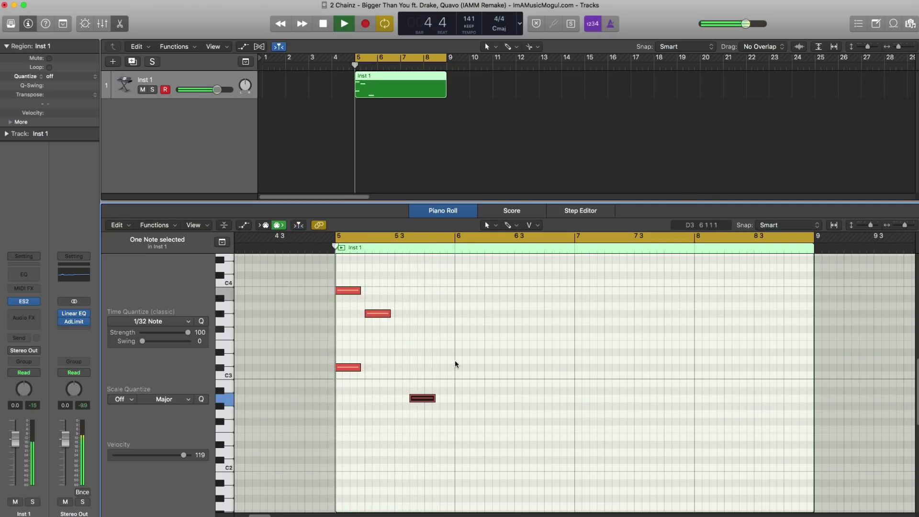
key(space)
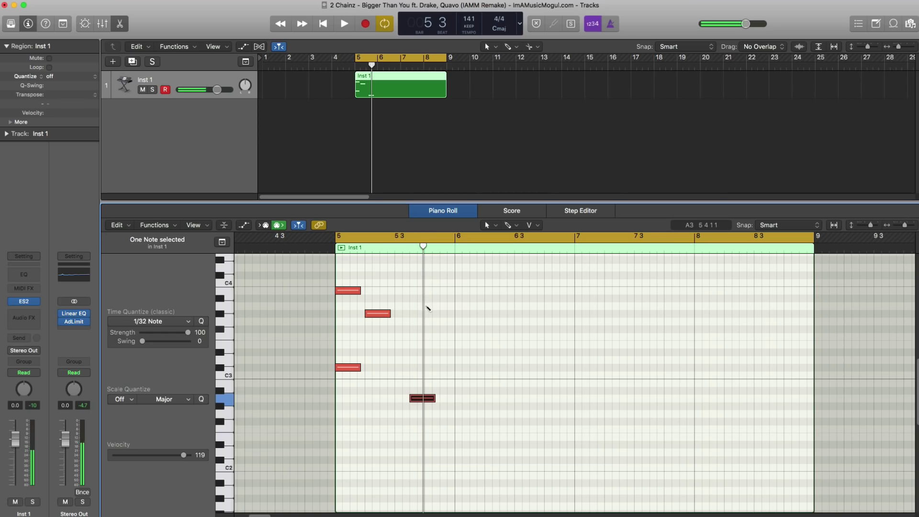
Add A3 and F#3 notes together on beat 4 of bar 5 and play the phrase back.
click(427, 306)
click(429, 329)
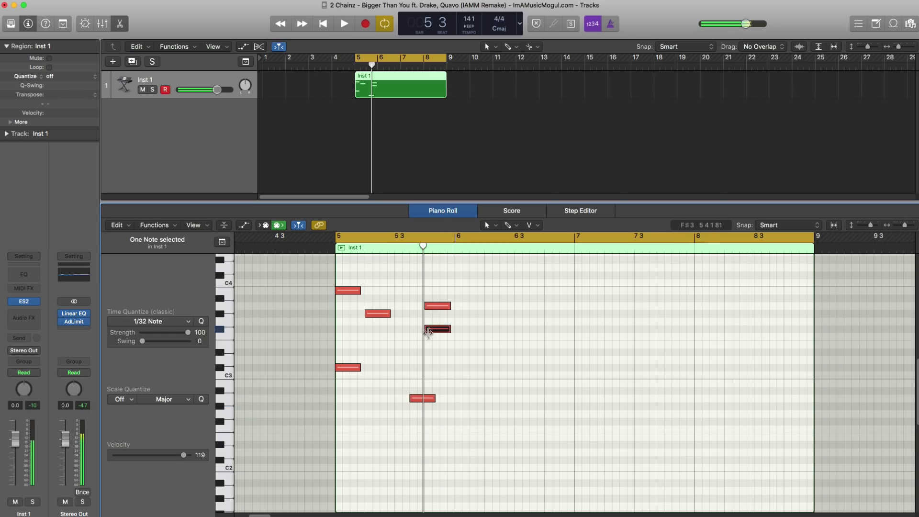
key(space)
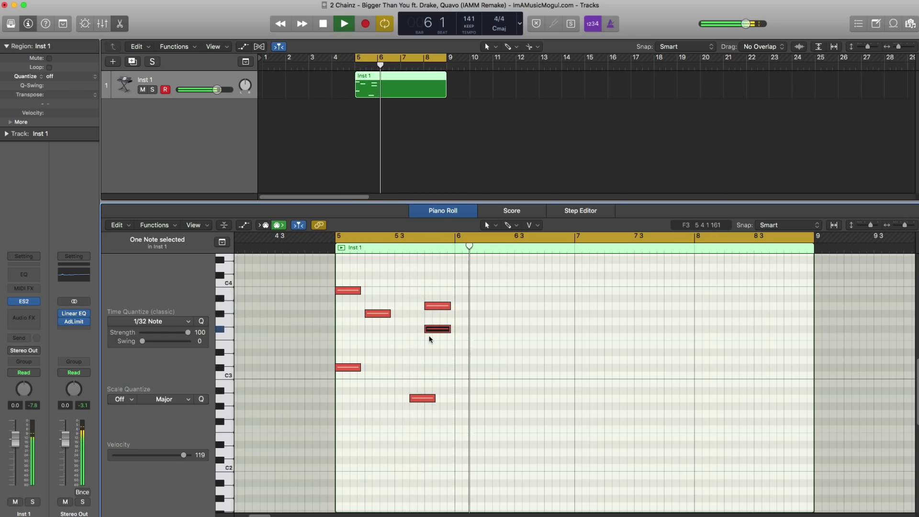
key(space)
Shorten the A3, F#3, G#3 and A2 notes in bar 5 to about half a beat each and audition the phrase.
drag(430, 339, 437, 310)
key(space)
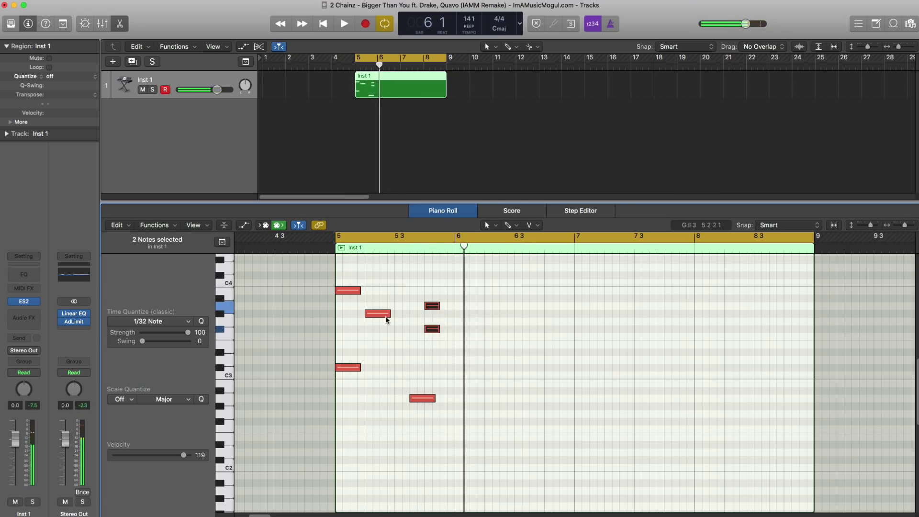
drag(388, 313, 377, 314)
key(space)
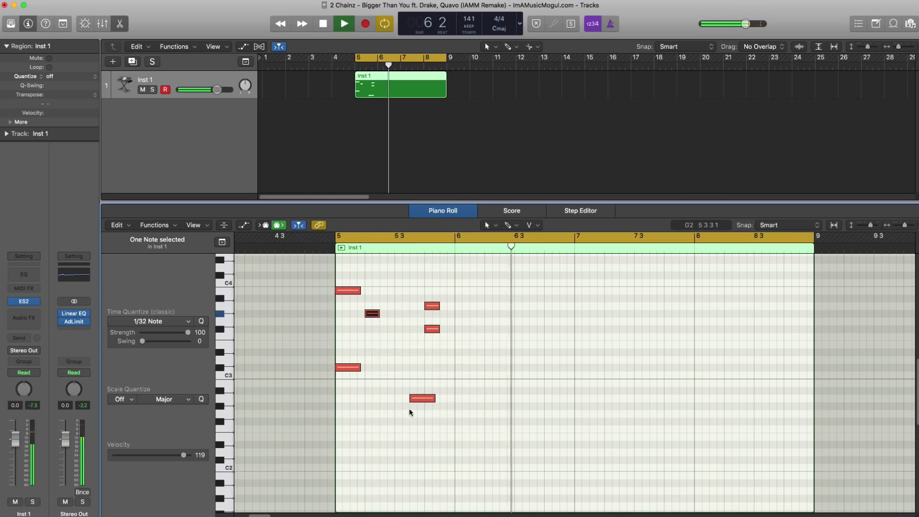
key(space)
drag(434, 399, 422, 396)
key(space)
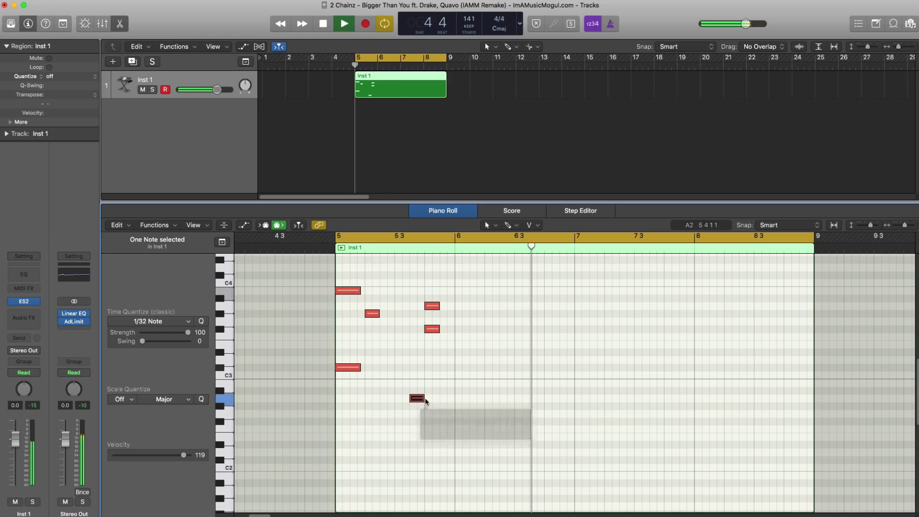
key(space)
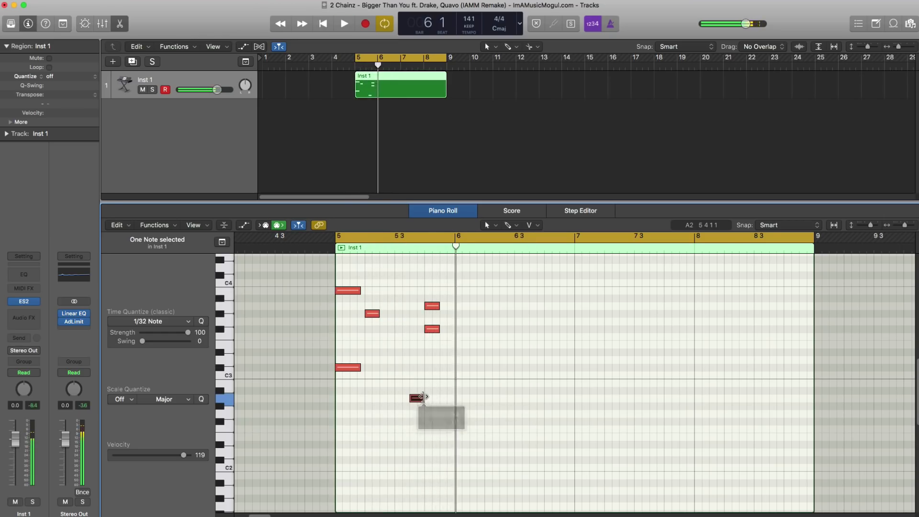
key(space)
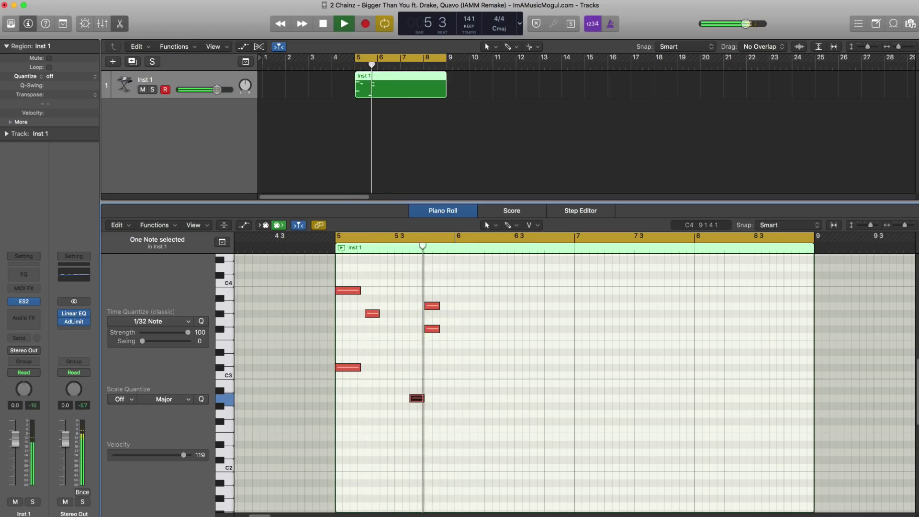
key(space)
key(space)
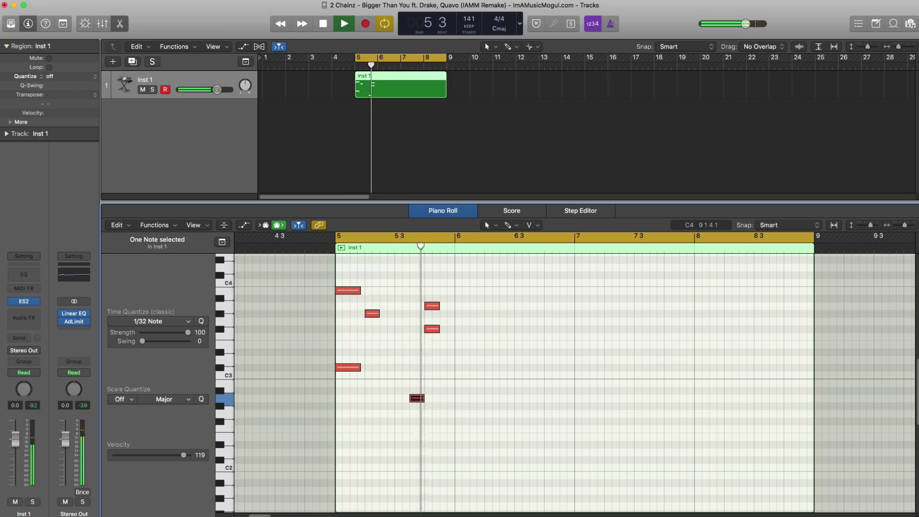
key(space)
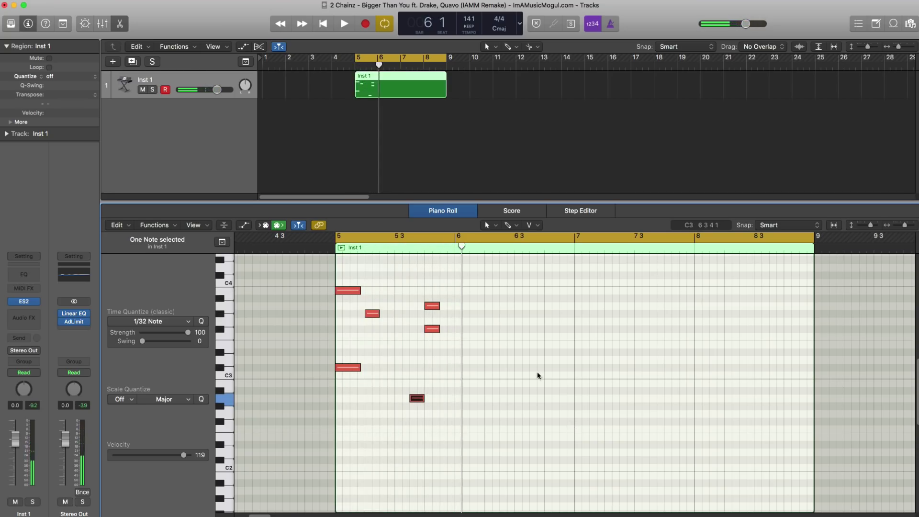
Add short A3 and F#3 notes in bar 6, on beat 3 and half a beat after it, and play them back.
super+click(520, 305)
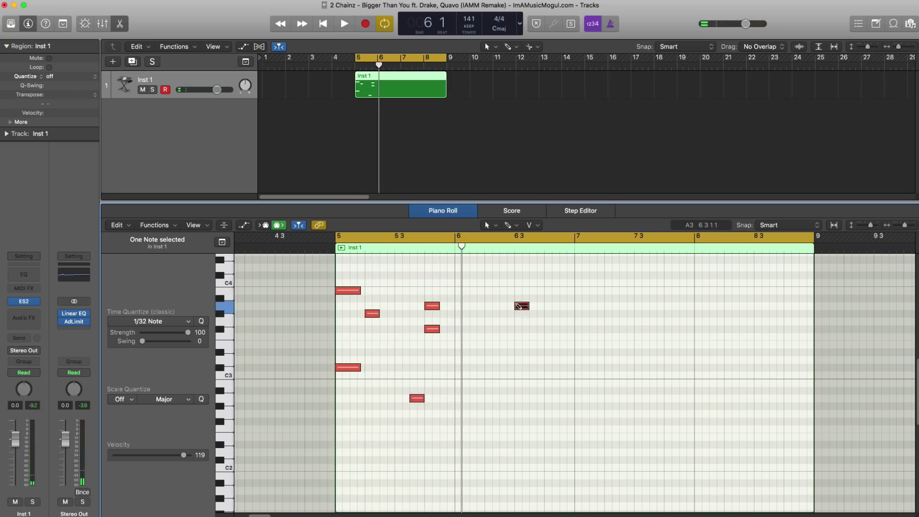
super+click(533, 329)
key(space)
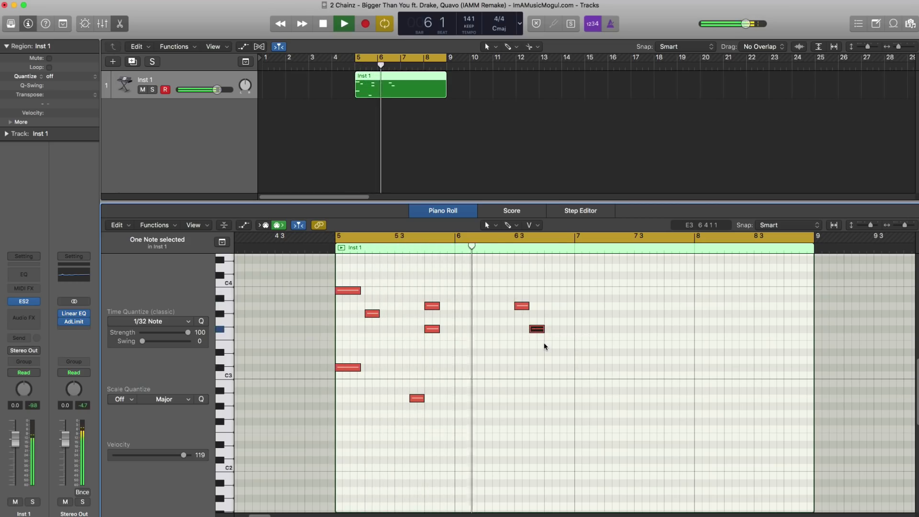
key(space)
Duplicate the two-bar phrase of eight notes to start at bar 7 and listen to the full region.
drag(620, 447, 582, 297)
key(space)
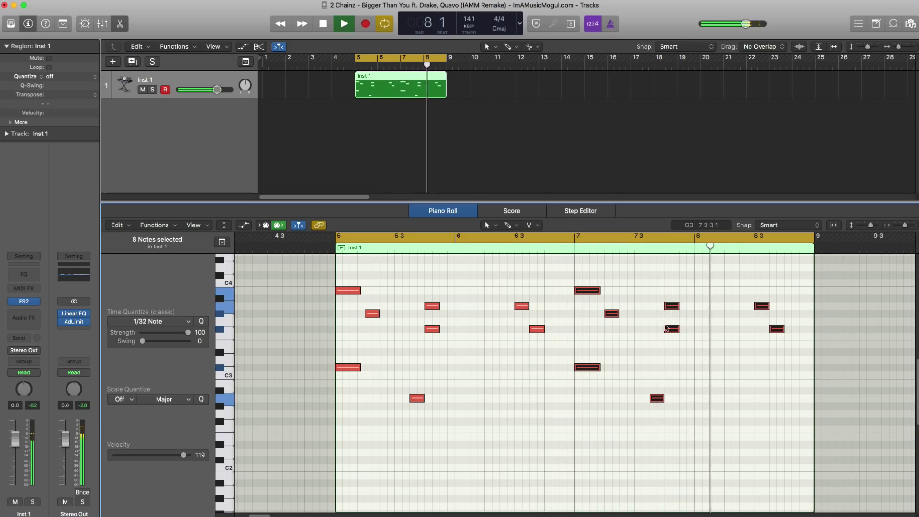
key(space)
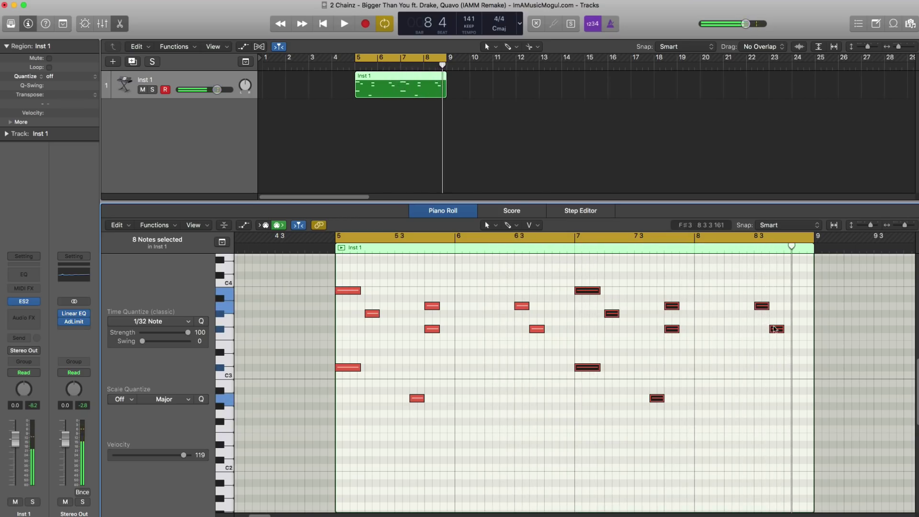
Vary the end of bar 8 by shortening the A3 on beat 3, inserting a short G#3 after it, and placing the F#3 on beat 4.
click(772, 314)
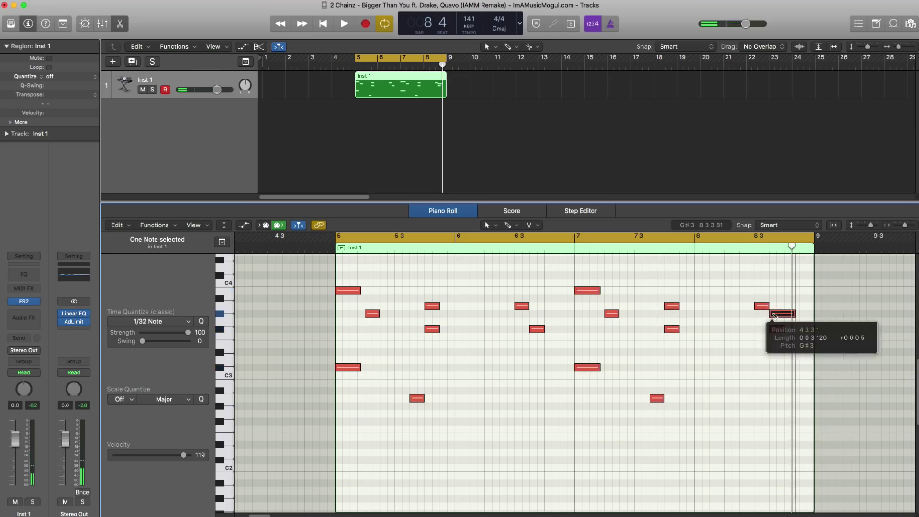
drag(767, 306, 790, 330)
key(space)
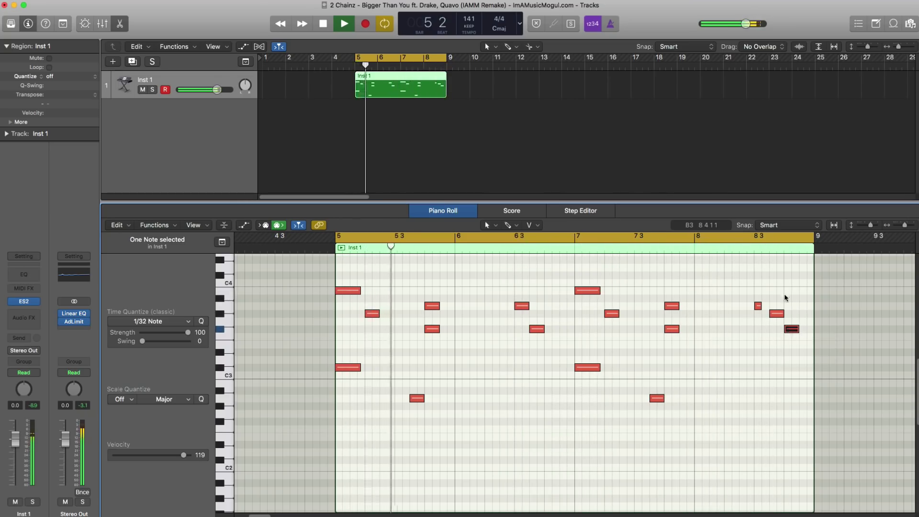
key(space)
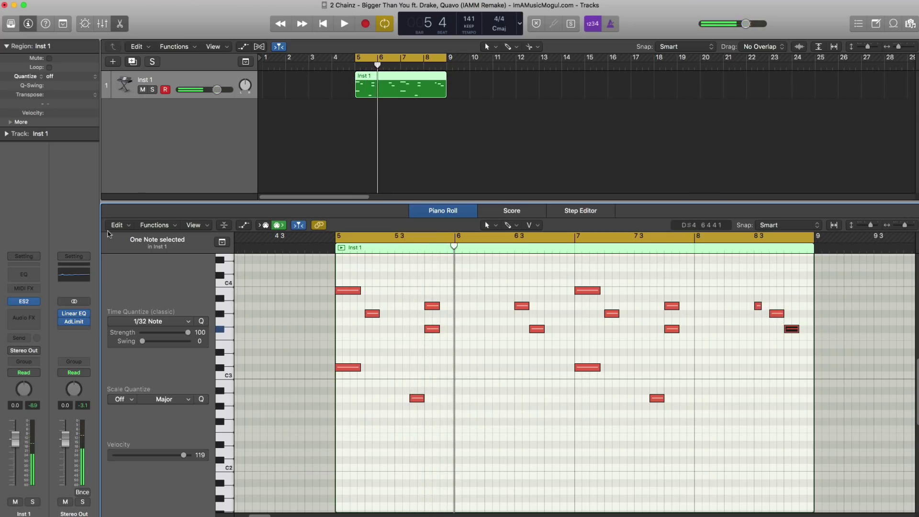
Turn on Unison with 4 voices in the ES2 synth, audition the sound, and hide the plug-in window.
click(24, 302)
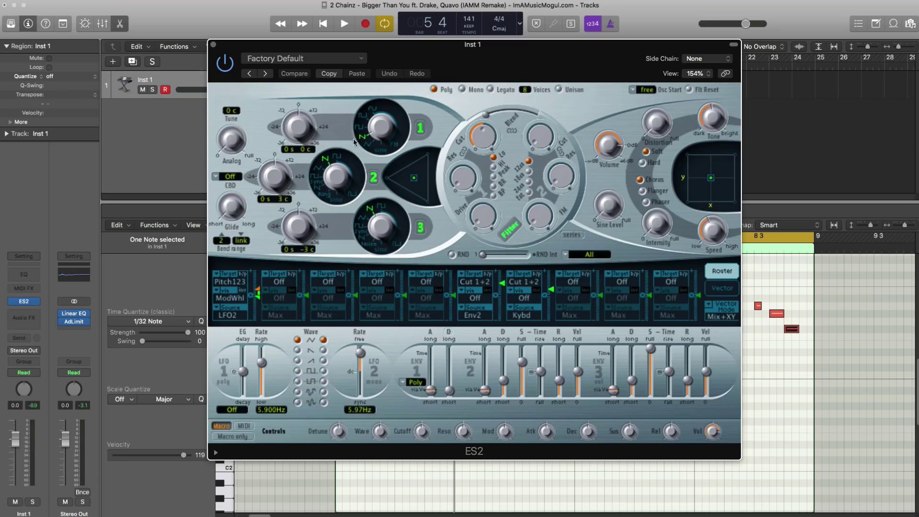
key(space)
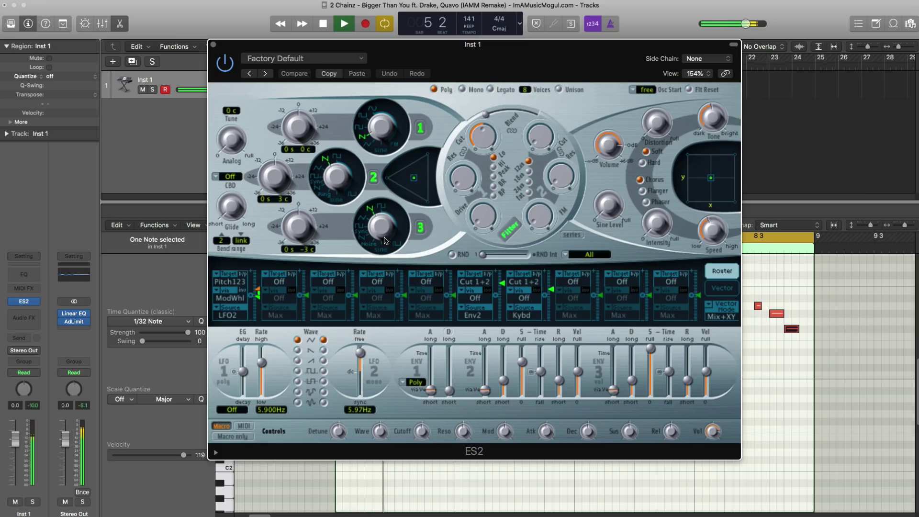
key(space)
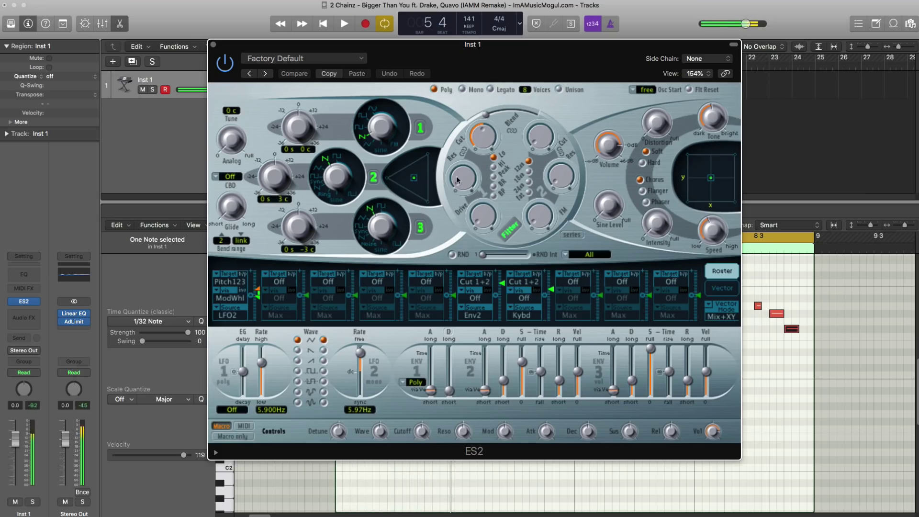
click(559, 90)
key(space)
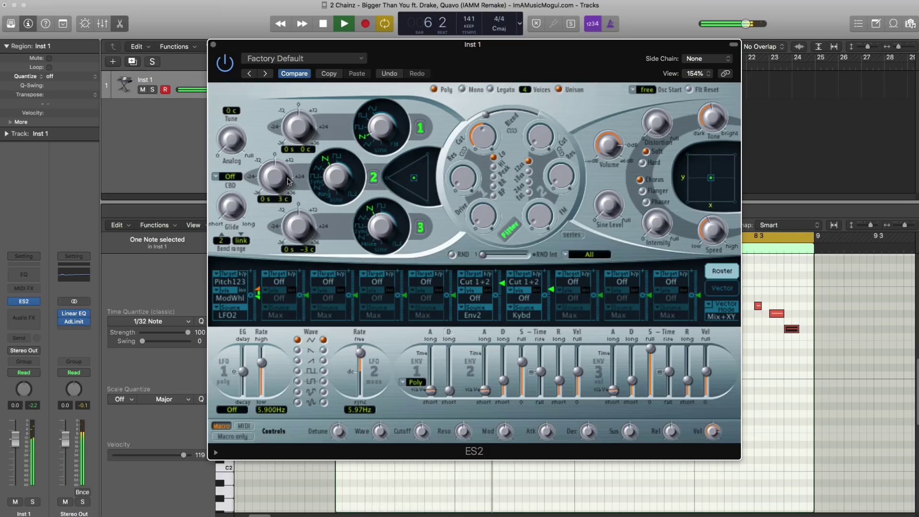
key(space)
key(v)
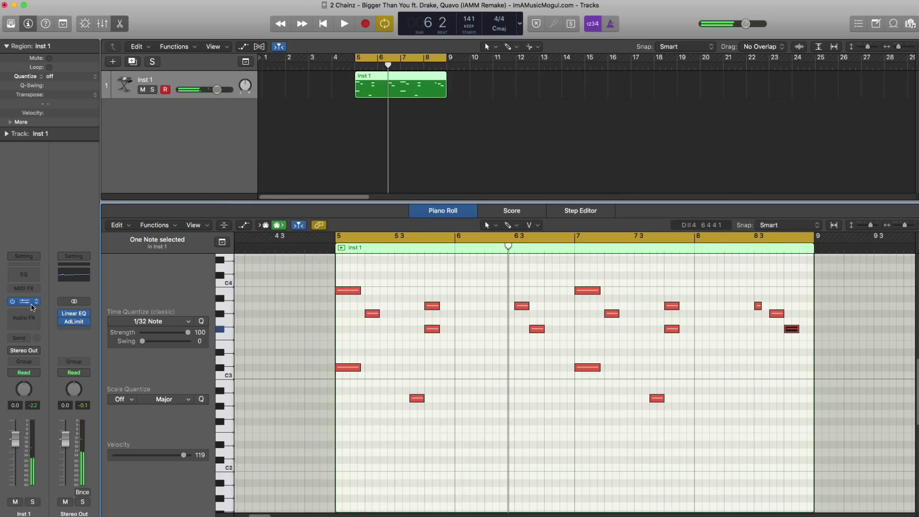
Reopen the ES2 synth and raise its Analog amount to 1.000.
click(29, 302)
drag(235, 147, 235, 125)
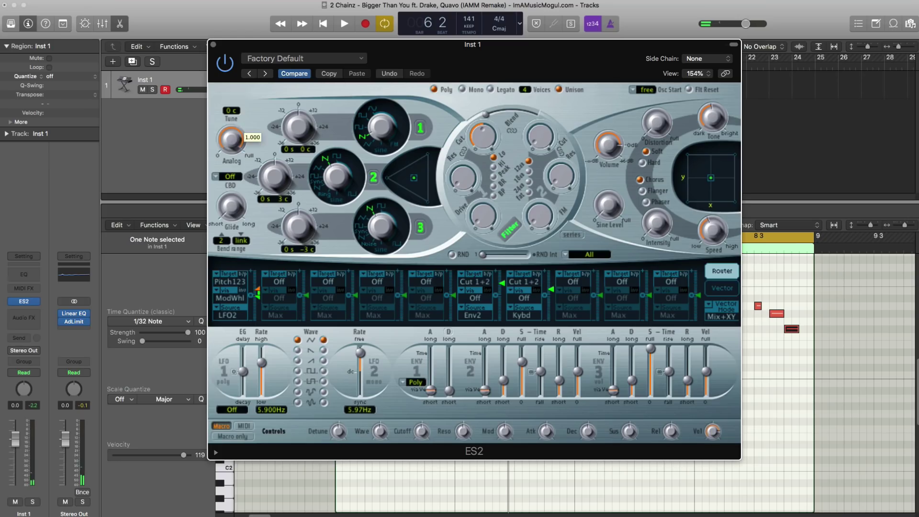
Shift the ES2 filter Blend all the way to Filter 2 and compare the sound before and after during playback.
key(space)
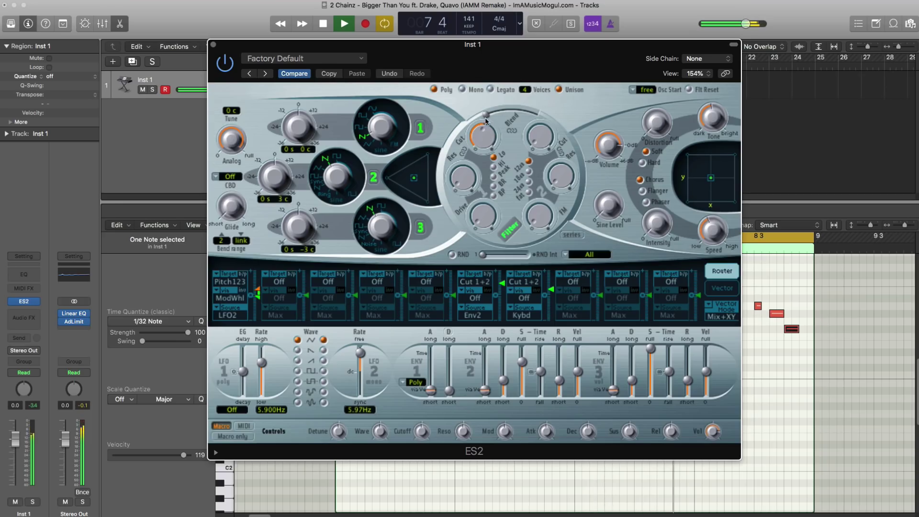
key(space)
drag(490, 113, 569, 127)
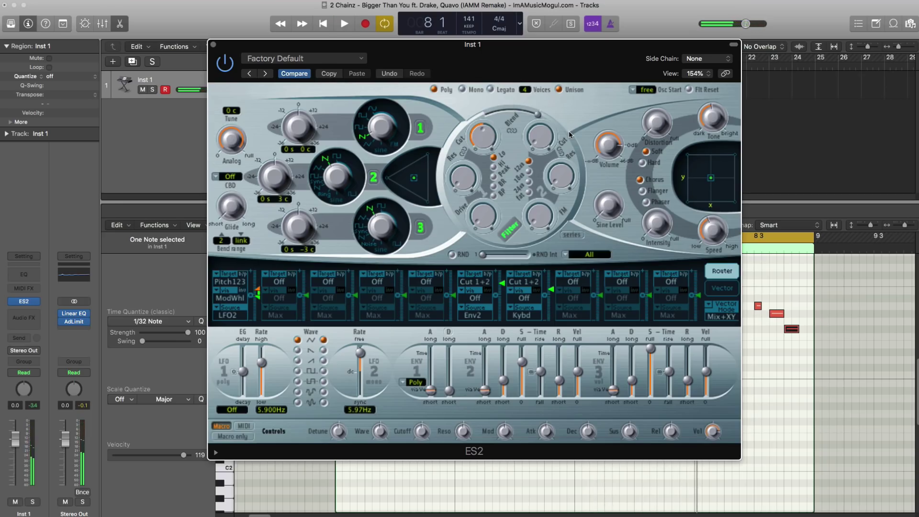
key(space)
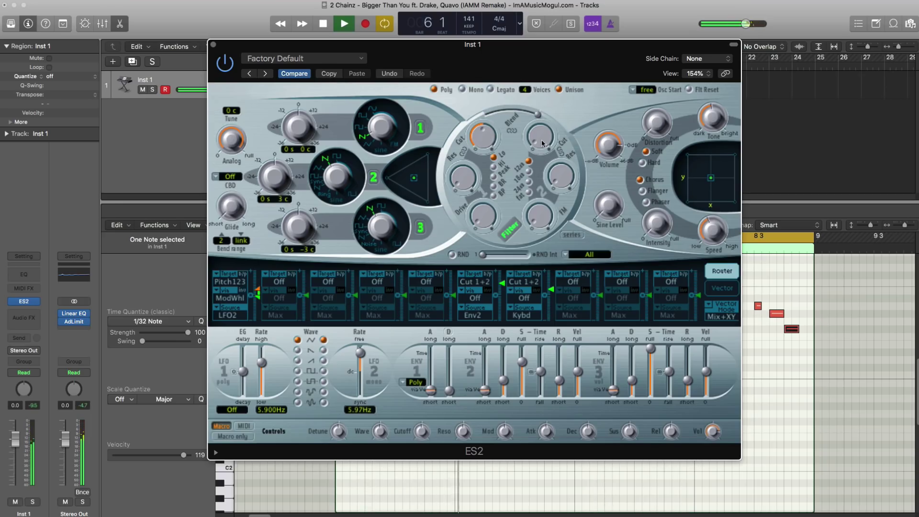
Raise the Filter 2 cutoff and set its slope to 24dB with Fat enabled, auditioning the melody.
key(space)
drag(542, 139, 534, 91)
key(space)
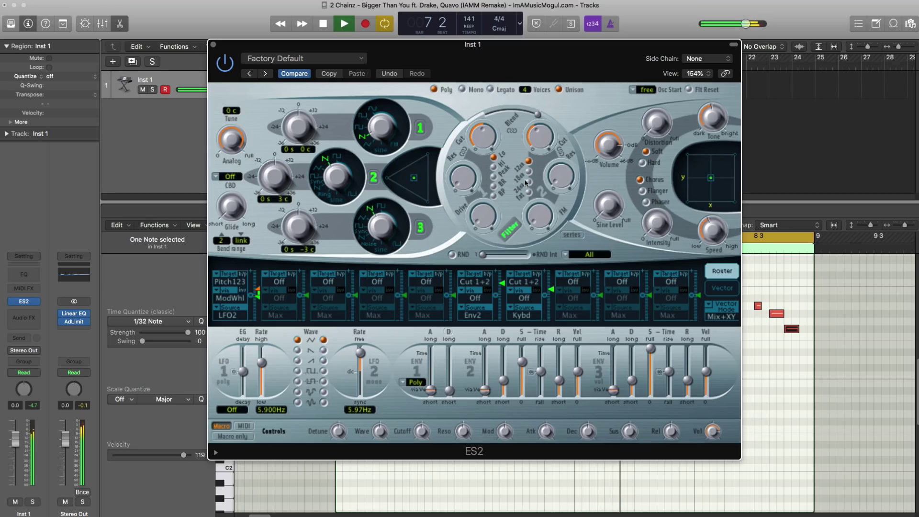
key(space)
key(space)
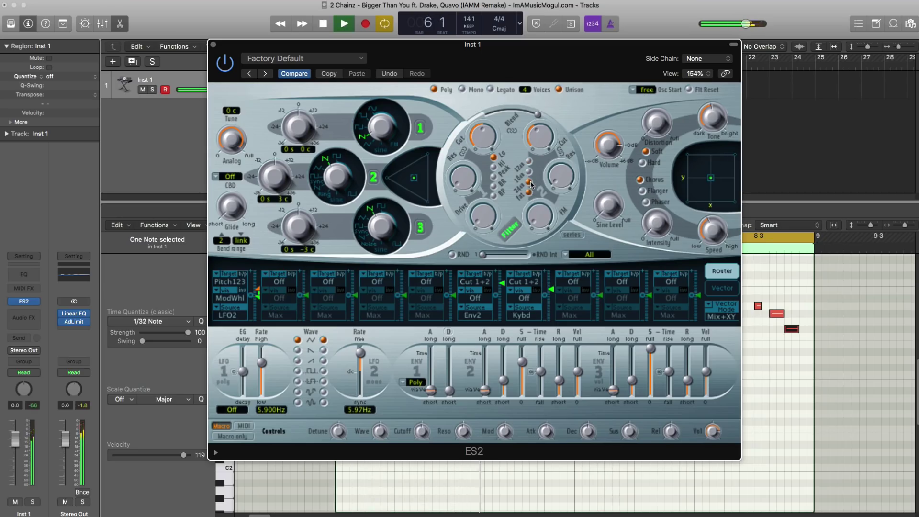
Set the filter Drive to 0.33 and audition the melody.
key(space)
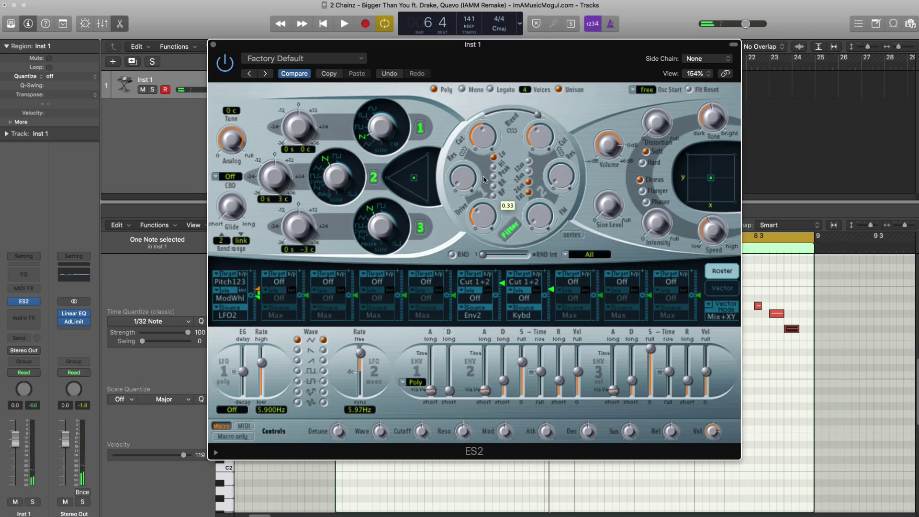
key(space)
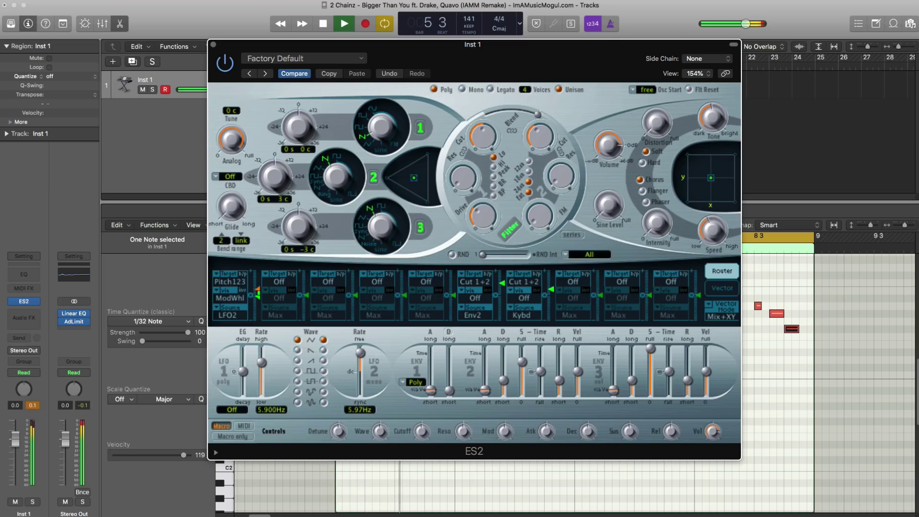
key(space)
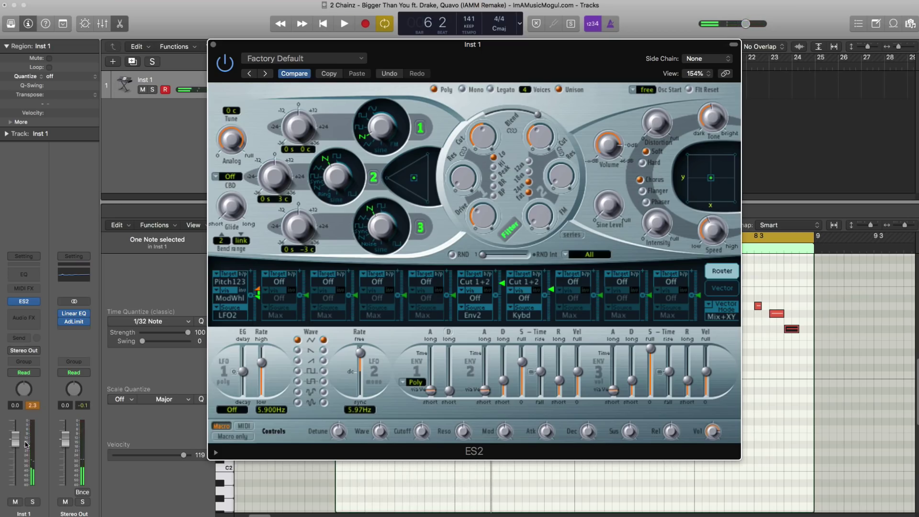
Lower the Inst 1 channel volume to -4.5 dB and check the level during playback.
drag(26, 444, 27, 447)
key(space)
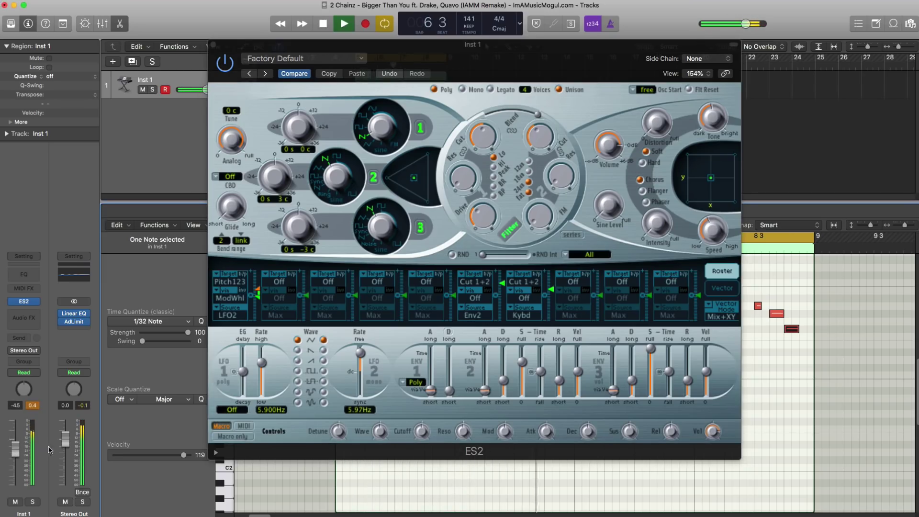
key(space)
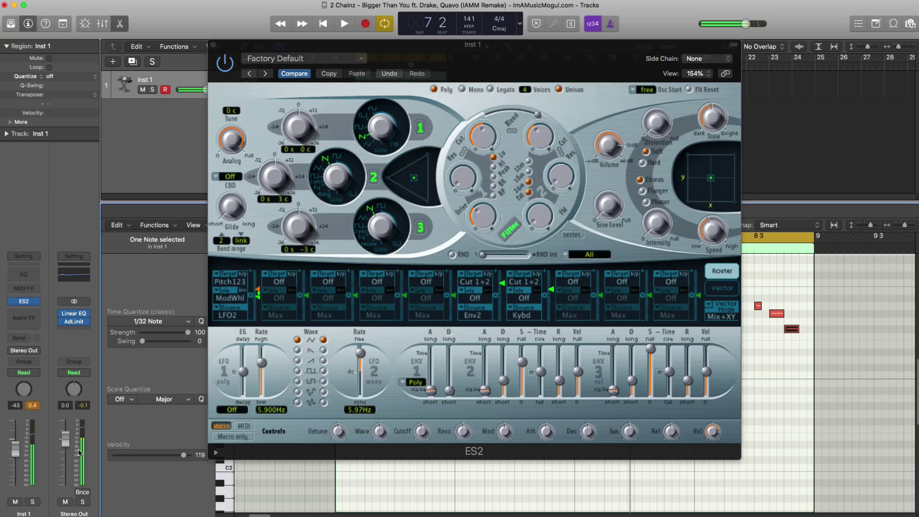
Lengthen the ENV 3 attack to about 89 ms and fine-tune it by ear during playback.
drag(613, 394, 614, 392)
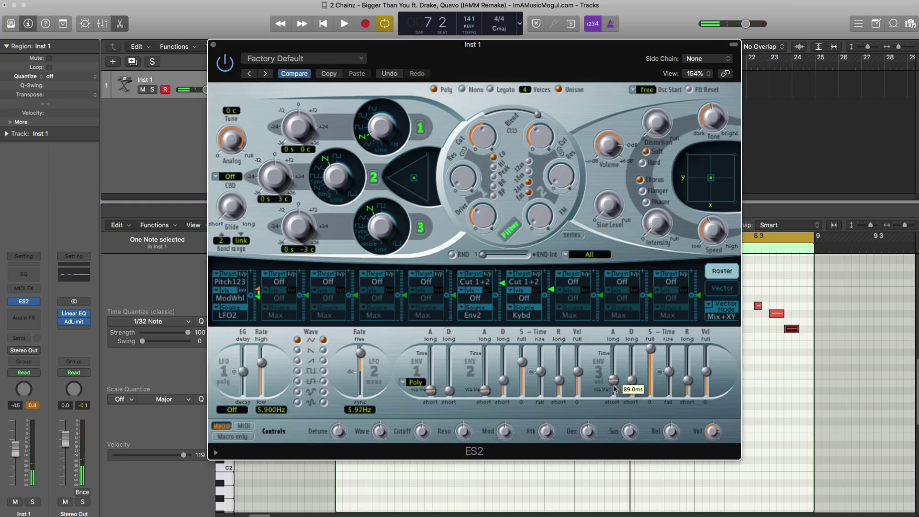
key(space)
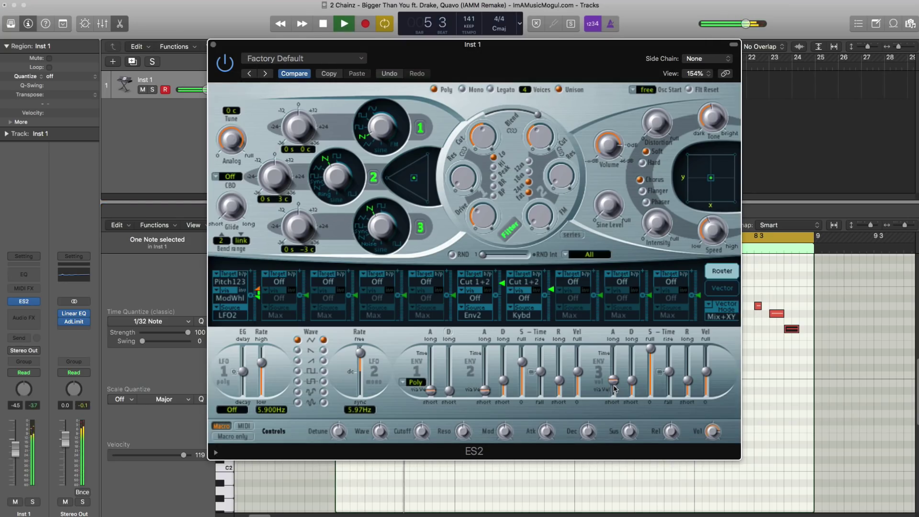
key(space)
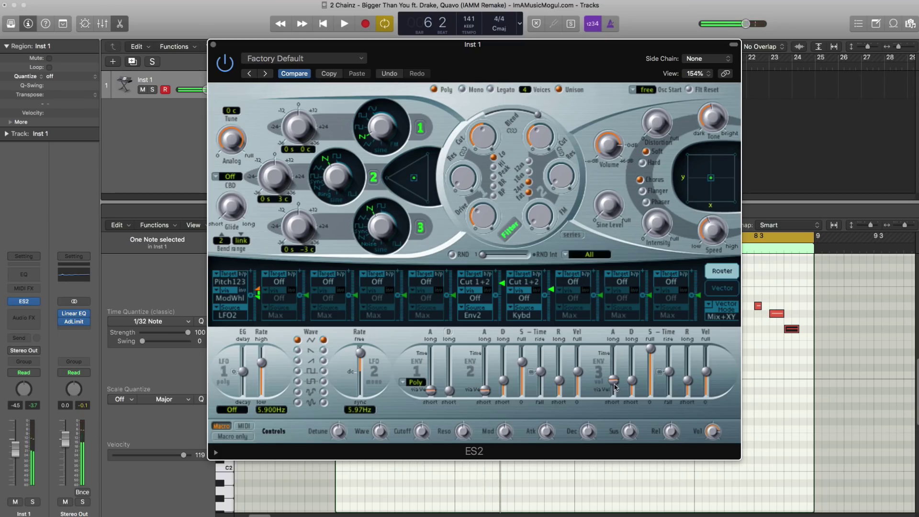
mouse_move(614, 386)
key(space)
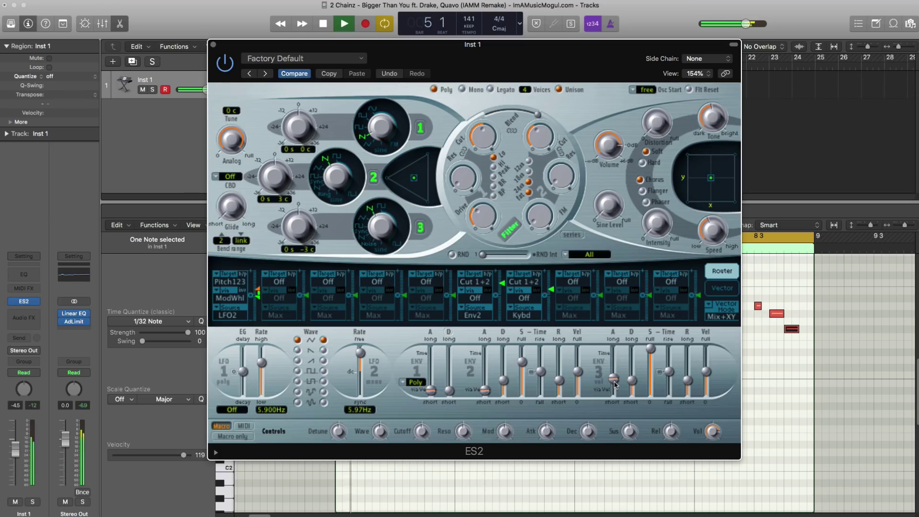
key(space)
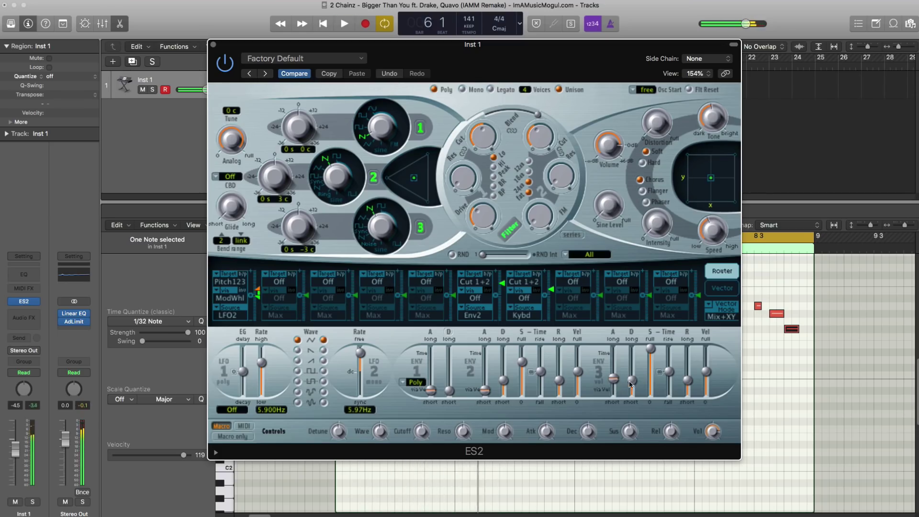
Reshape ENV 3 with a longer decay, zero sustain and a slightly longer release, checking it during playback.
drag(632, 380, 650, 428)
key(space)
key(space)
key(space)
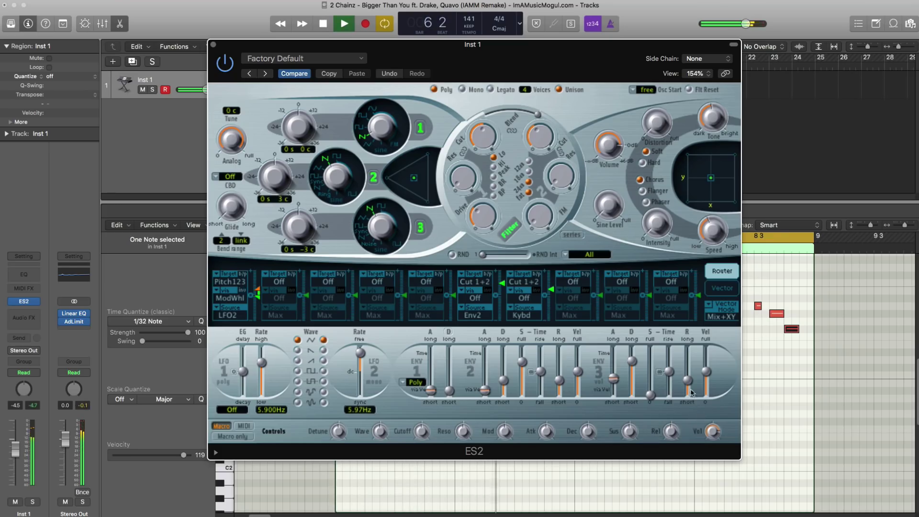
key(space)
key(space)
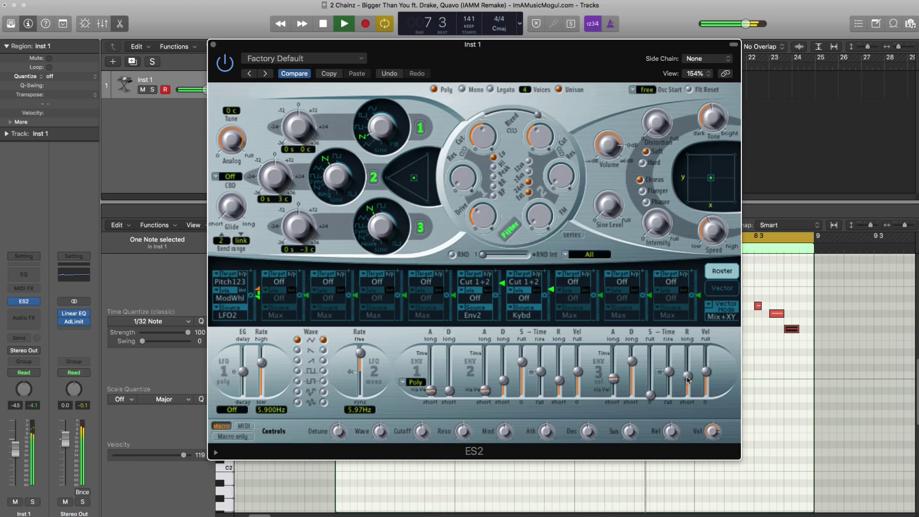
Raise the Sine Level slightly above zero, audition the sound, and close the ES2 window.
key(space)
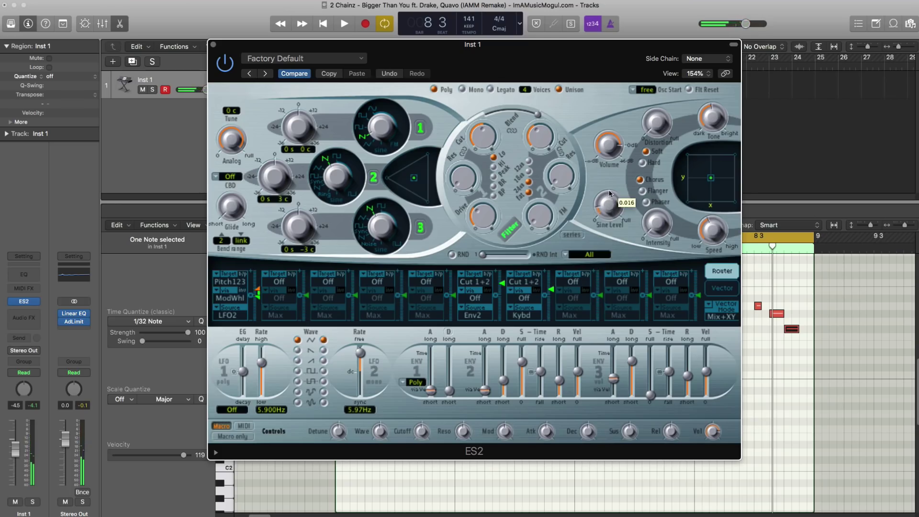
key(space)
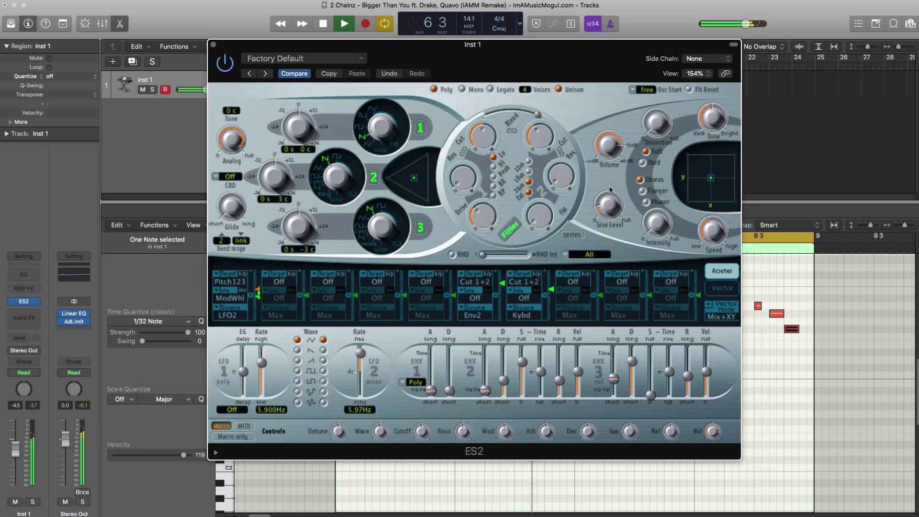
key(space)
click(213, 45)
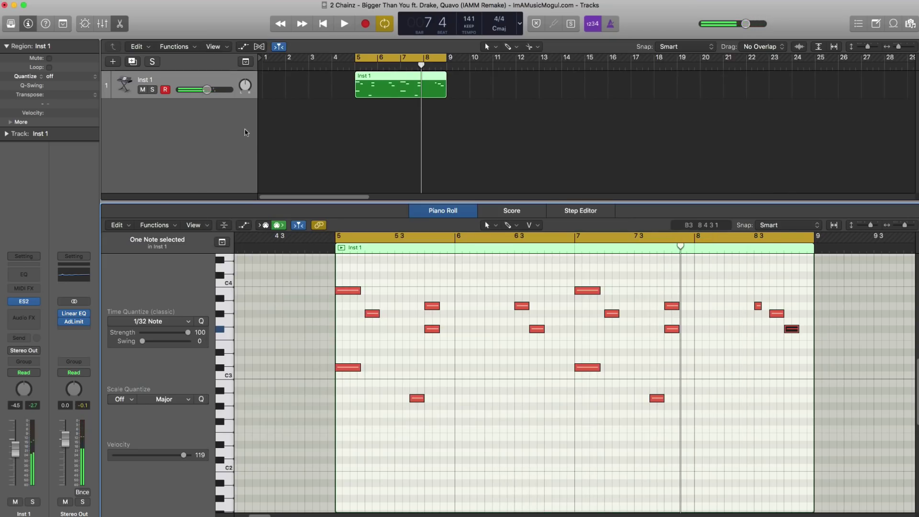
Insert a stereo Echo on the Inst 1 channel, load its 1/16 Single preset, and audition it.
click(38, 316)
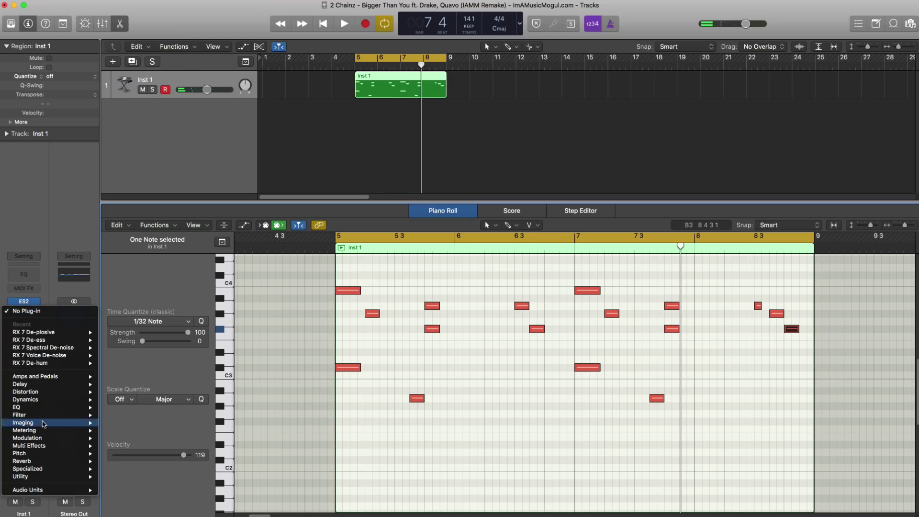
mouse_move(52, 384)
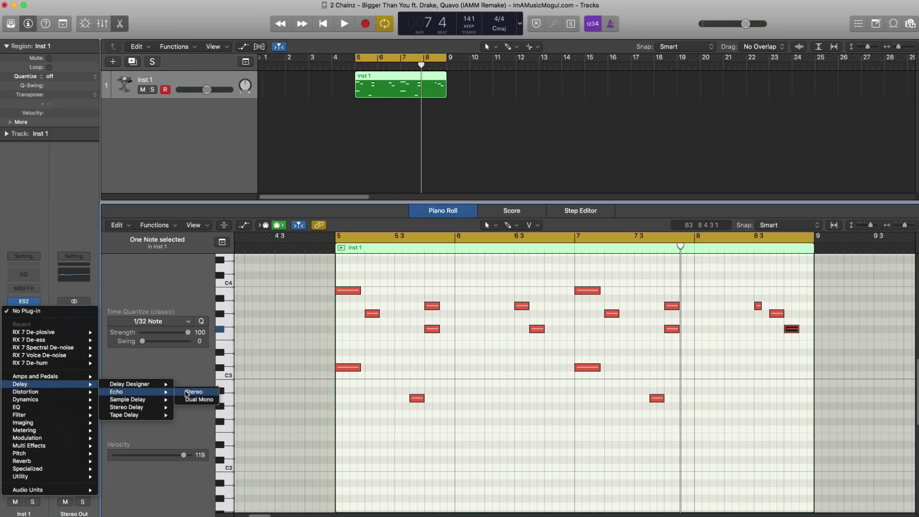
click(194, 392)
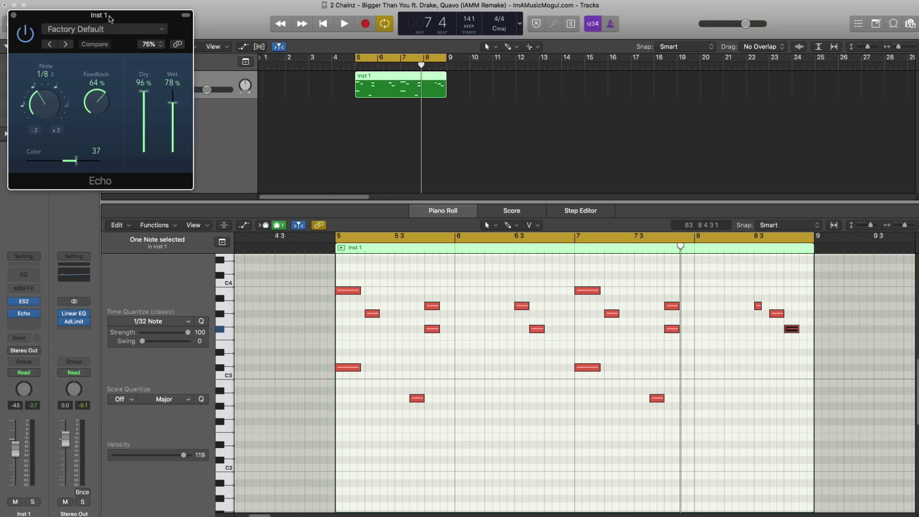
drag(110, 17, 354, 58)
click(364, 70)
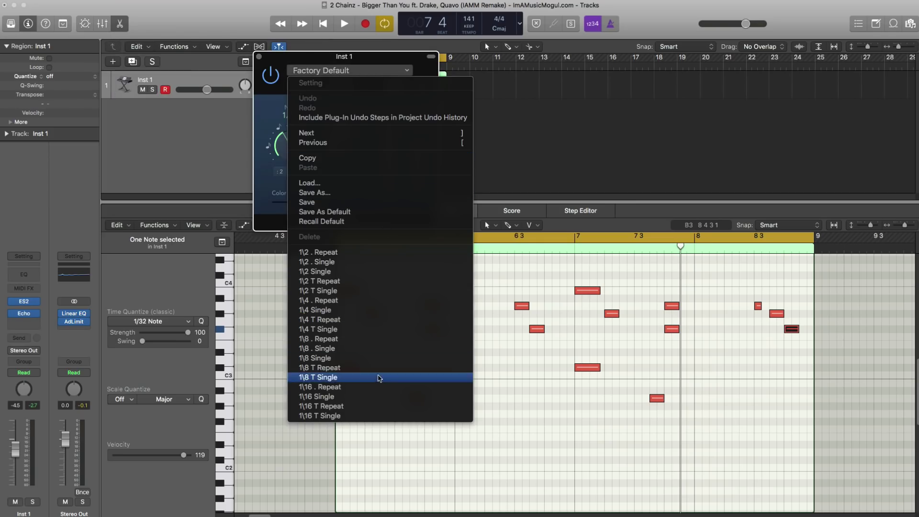
click(353, 397)
key(space)
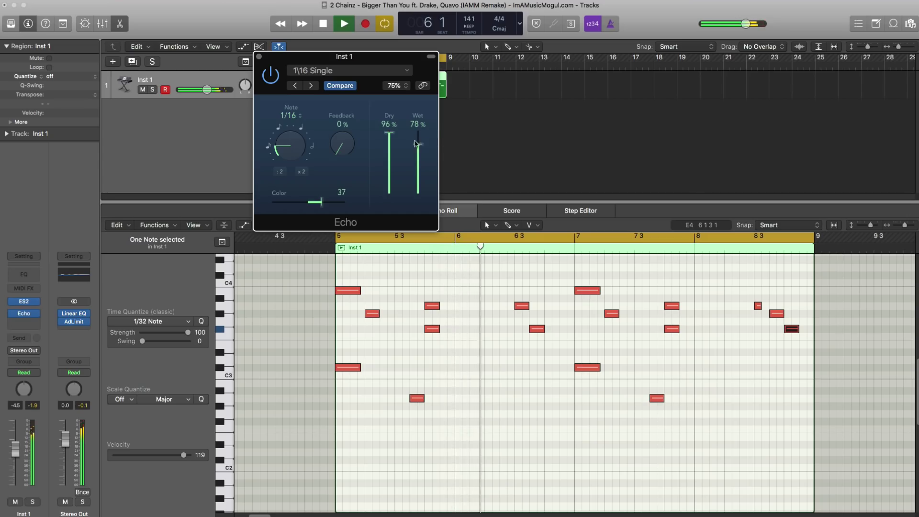
Set the Echo to 100% Dry and 40% Wet, listen to the melody, and close the plug-in.
key(space)
drag(388, 137, 393, 115)
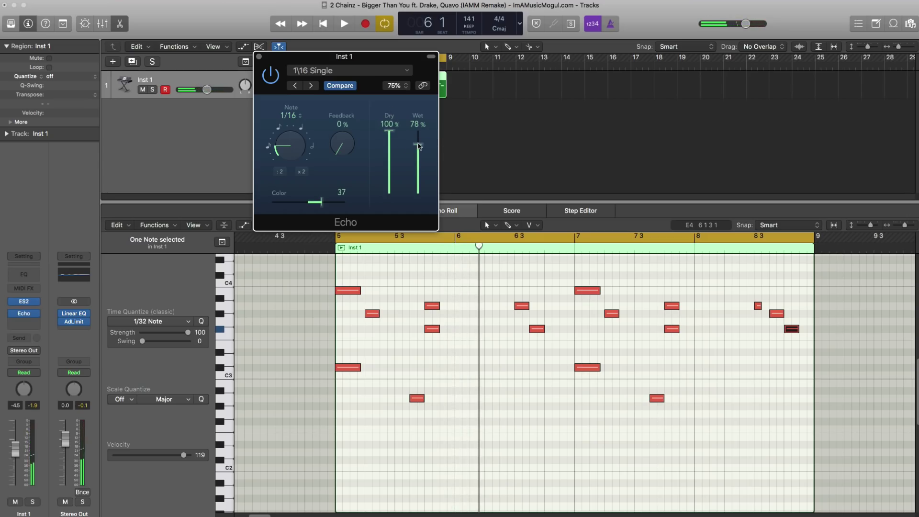
drag(419, 146, 417, 171)
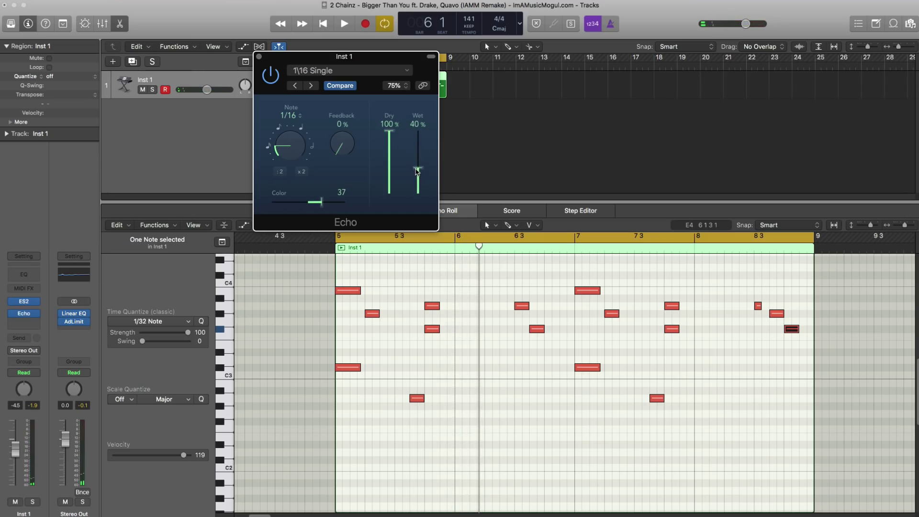
key(space)
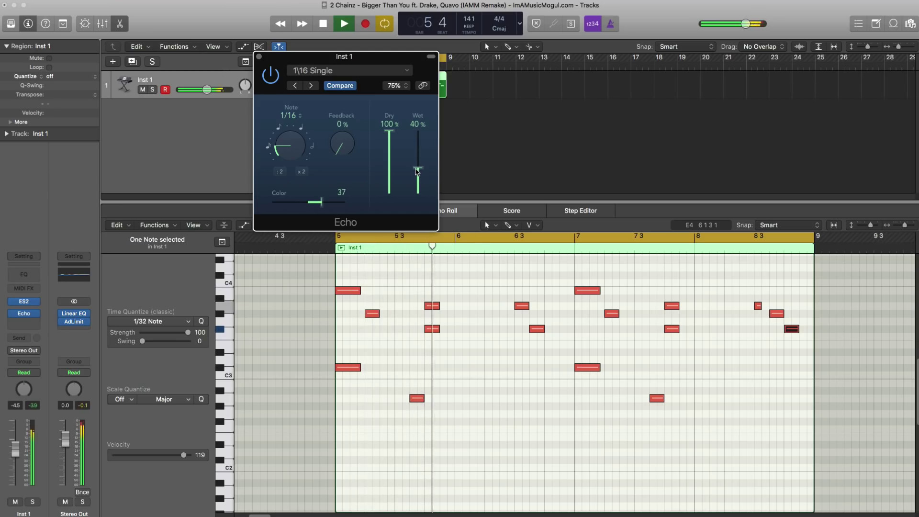
click(259, 56)
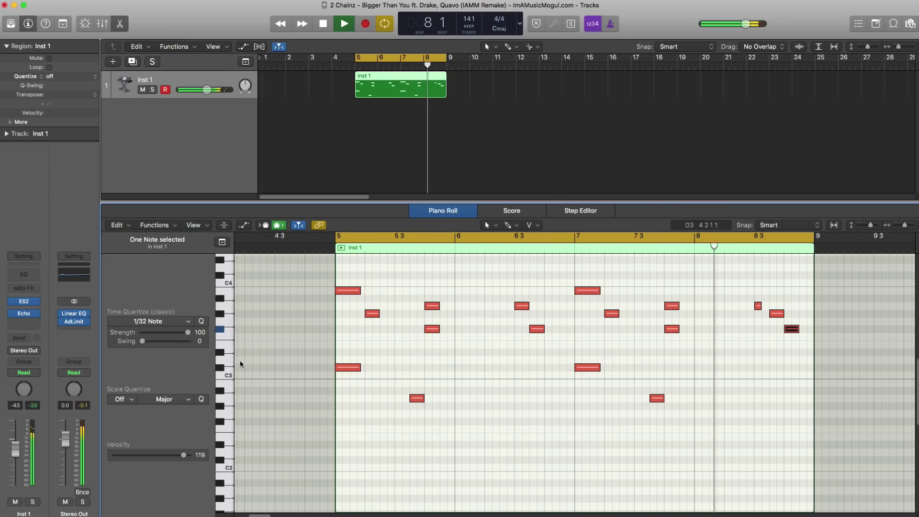
key(space)
Insert the Ensemble modulation effect after the Echo on Inst 1 and audition its default setting.
click(36, 325)
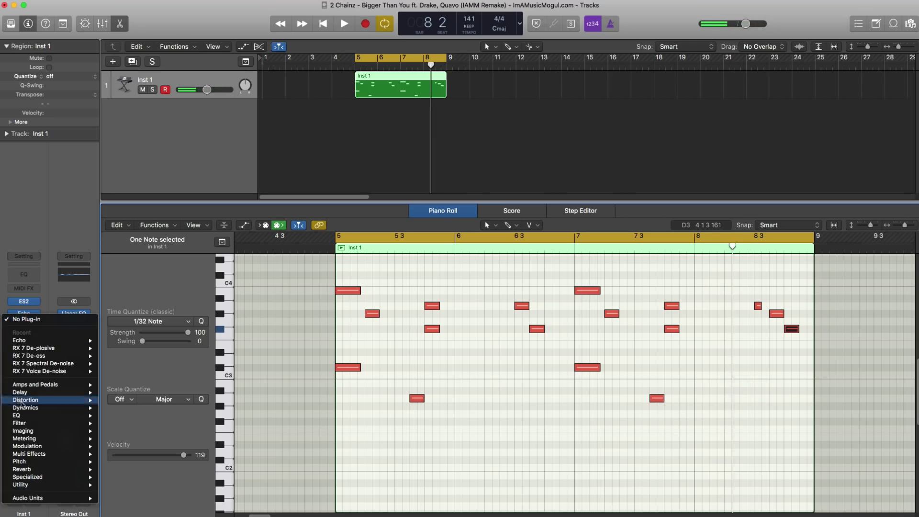
mouse_move(78, 440)
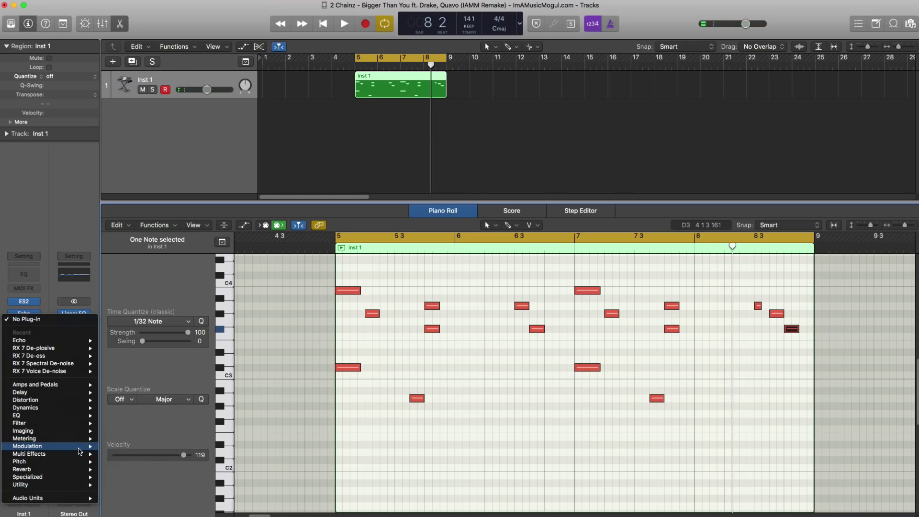
mouse_move(147, 457)
click(195, 457)
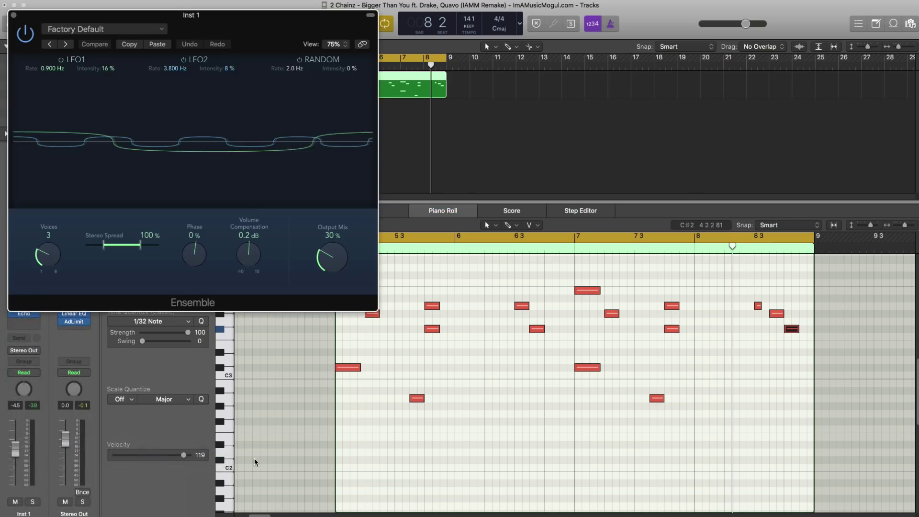
key(space)
key(space)
Load the Synth String Ensemble preset in the Ensemble effect and play the melody.
click(285, 90)
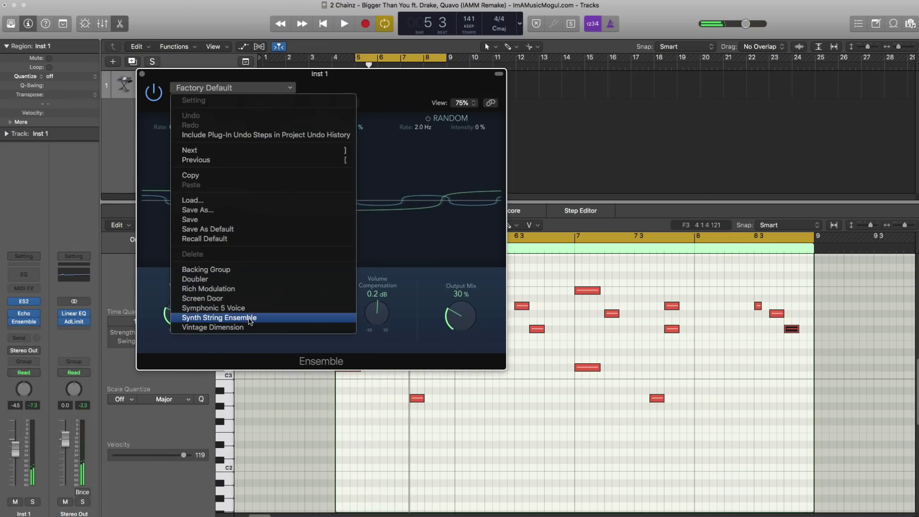
click(250, 318)
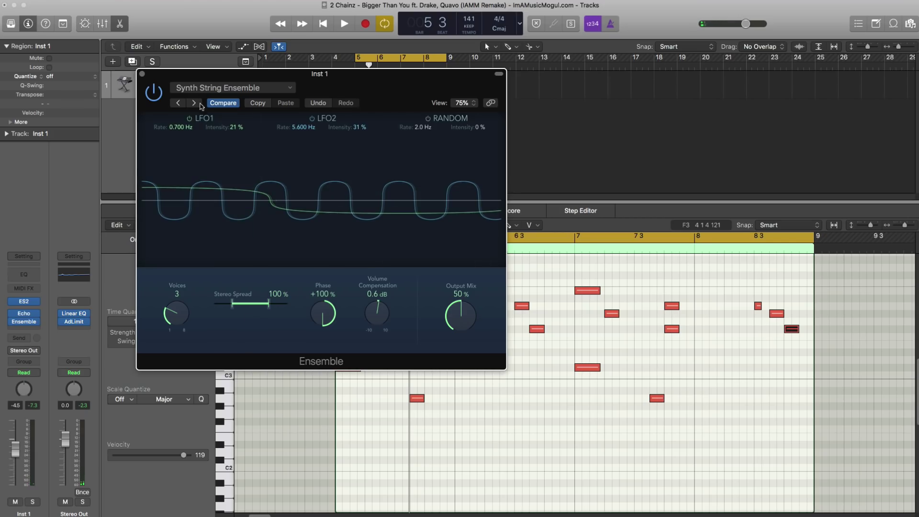
key(space)
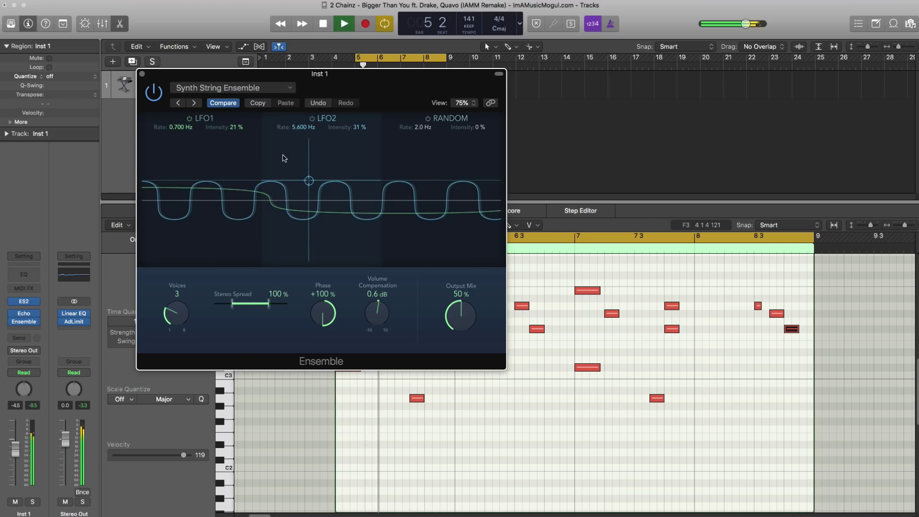
Listen to the melody with the Ensemble effect, close the plug-in, and stop playback.
key(space)
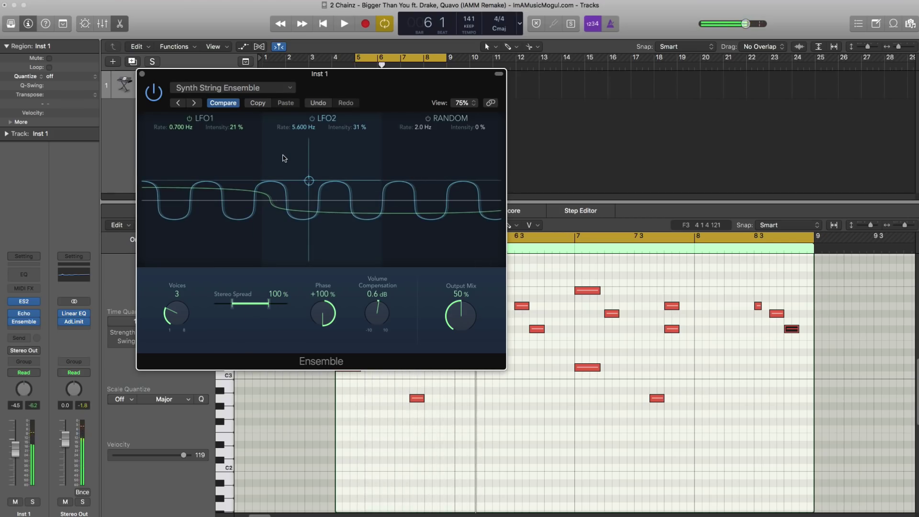
key(space)
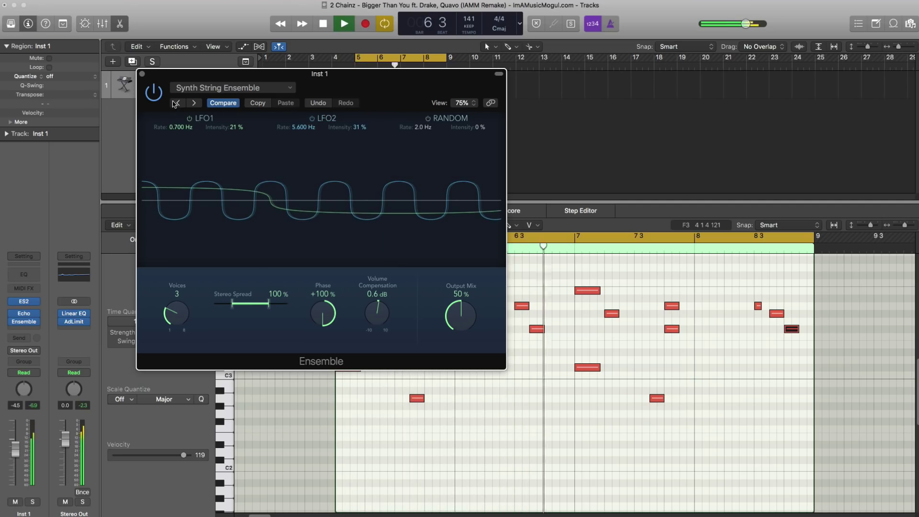
key(super+w)
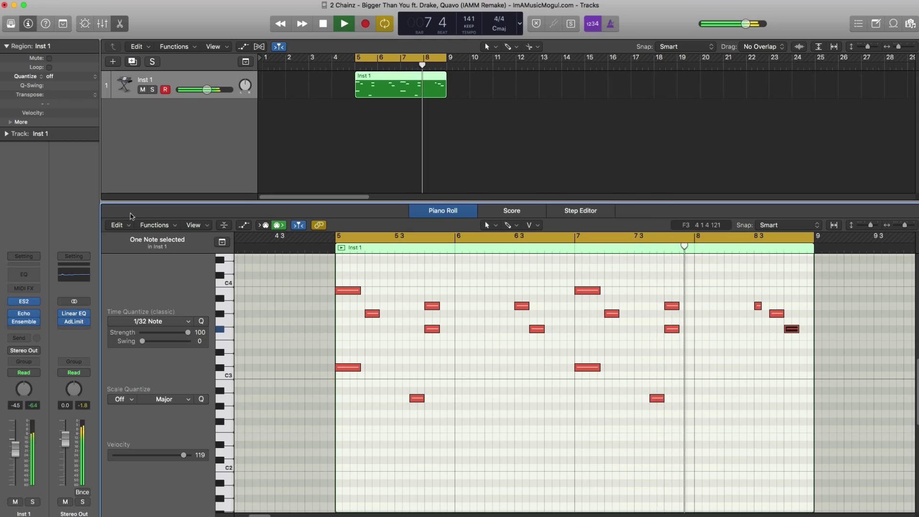
key(space)
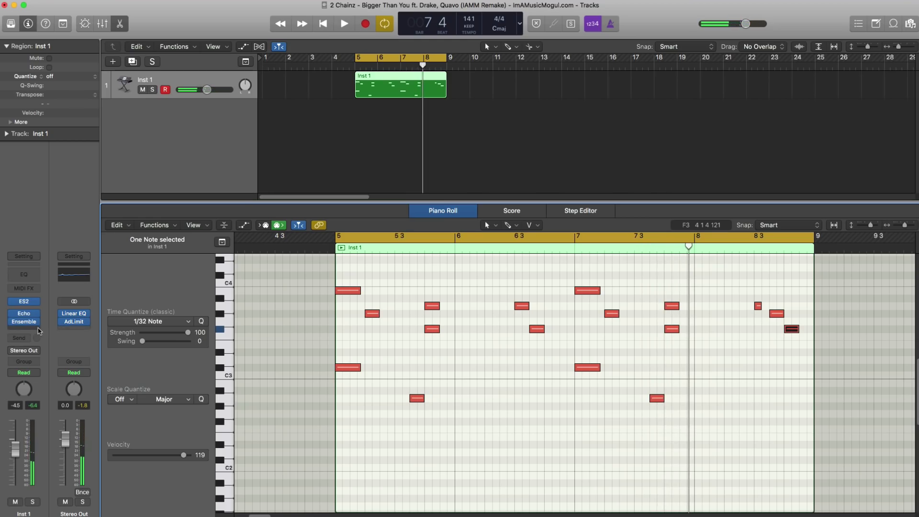
Insert the Spreader modulation effect after the Ensemble on Inst 1 and audition its default setting.
click(39, 330)
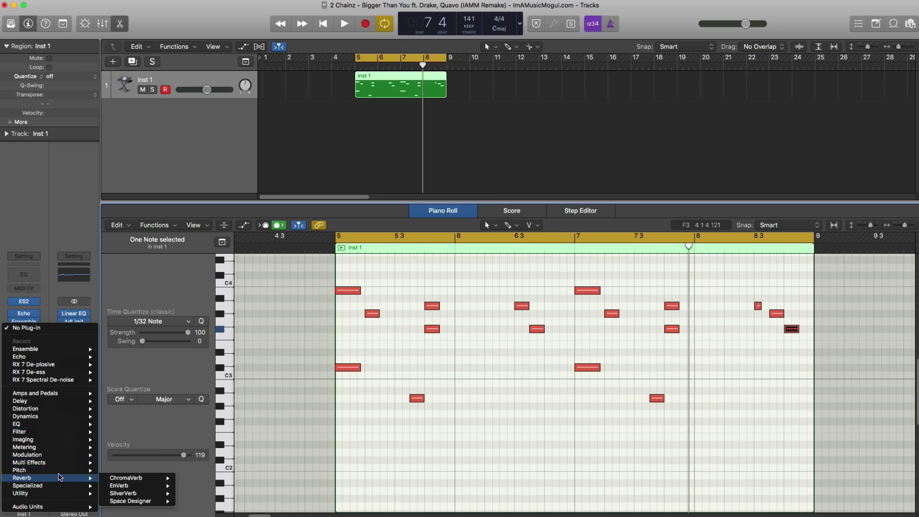
mouse_move(49, 465)
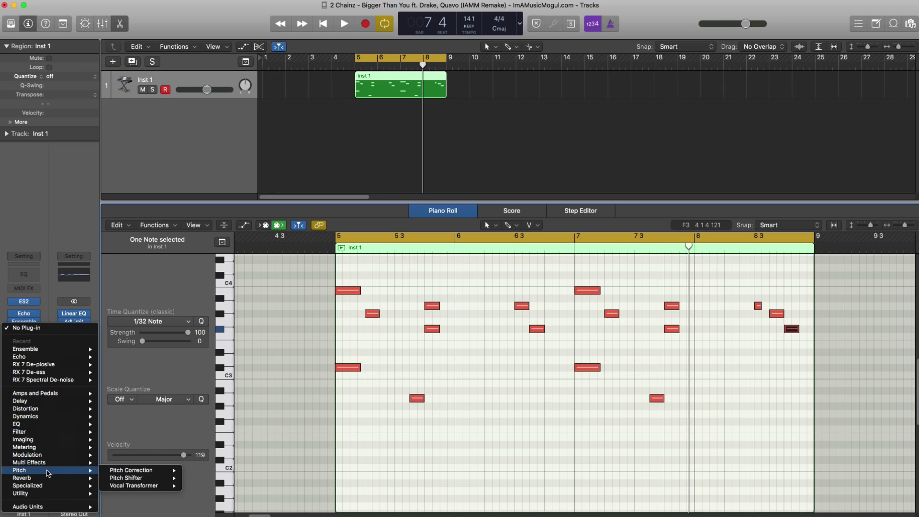
mouse_move(47, 441)
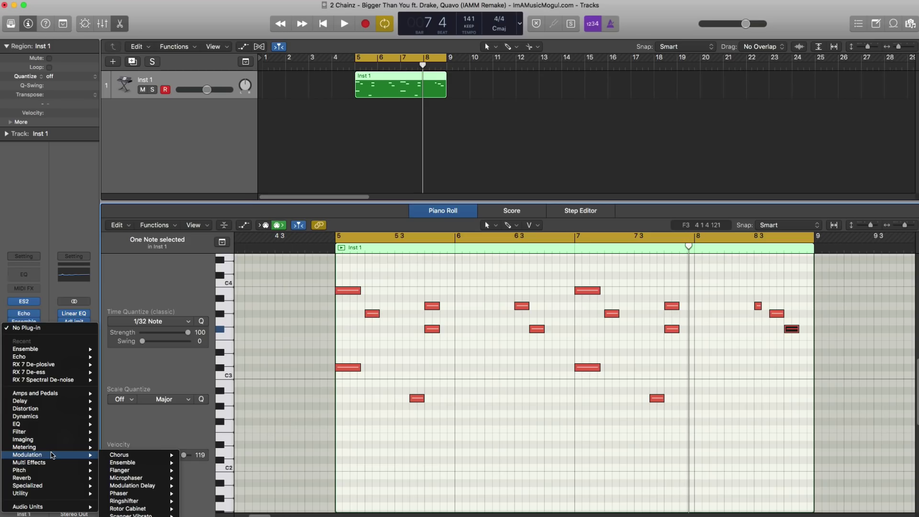
click(129, 512)
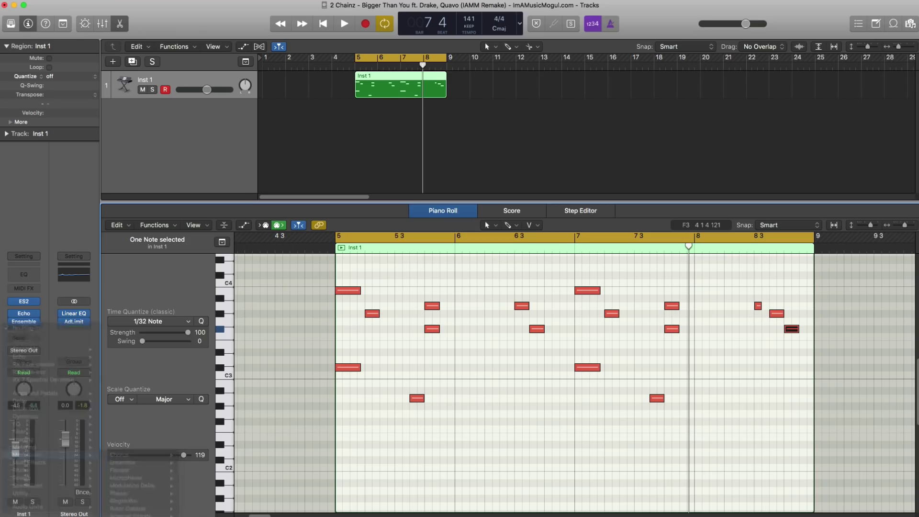
key(space)
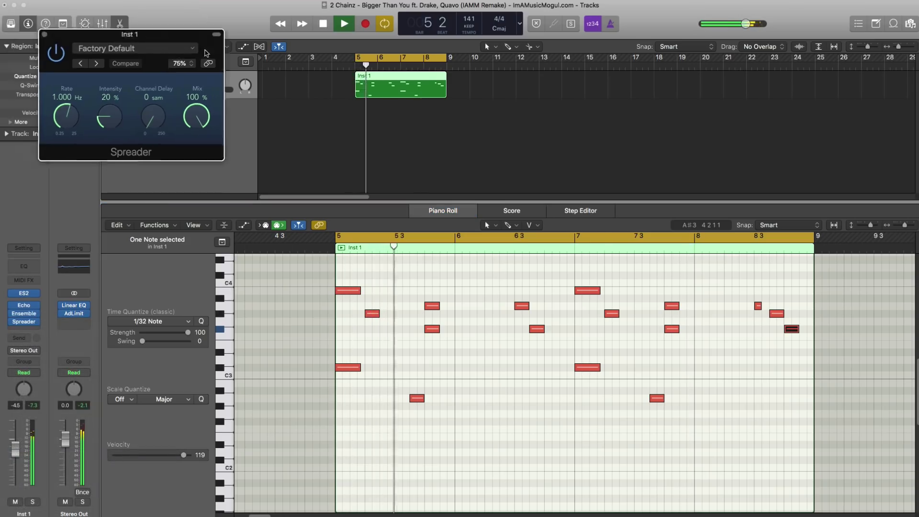
drag(120, 15, 540, 173)
key(space)
Load the Far & Wide Stereo Drum Room preset in the Spreader, play the melody, and close the plug-in.
click(527, 187)
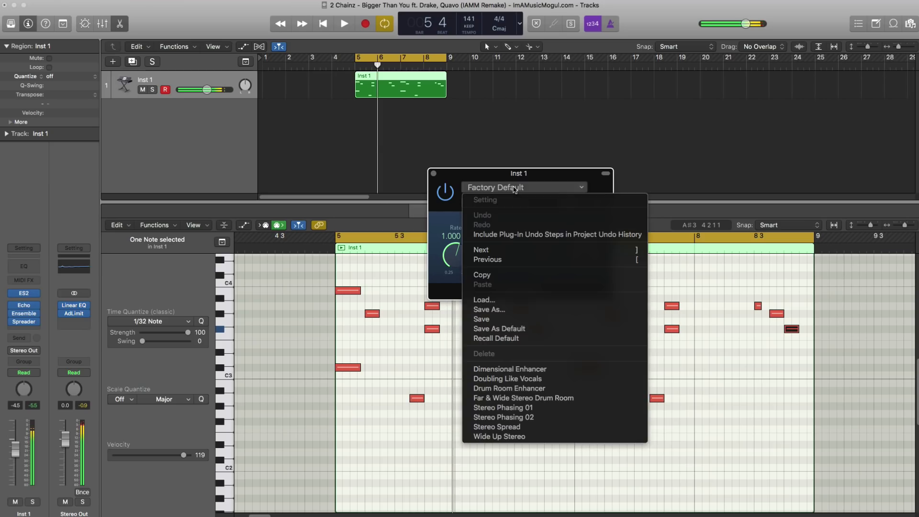
click(526, 400)
key(space)
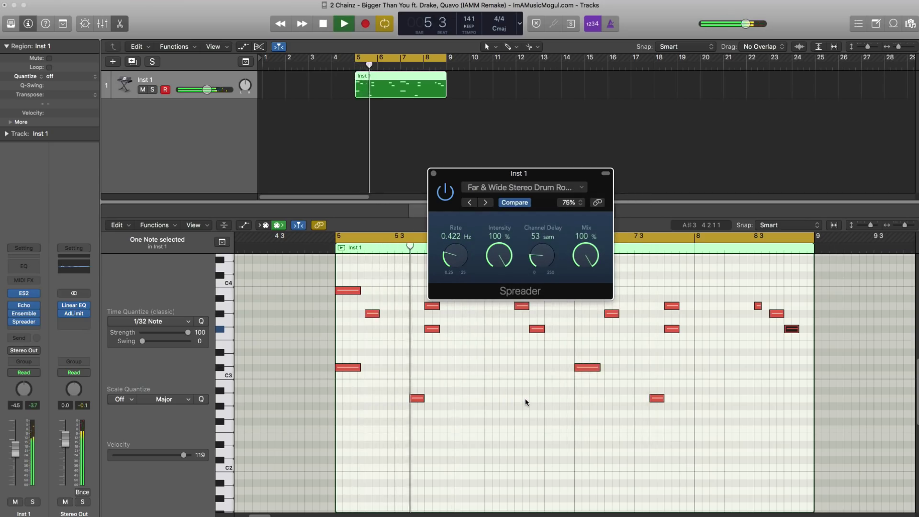
click(433, 175)
key(space)
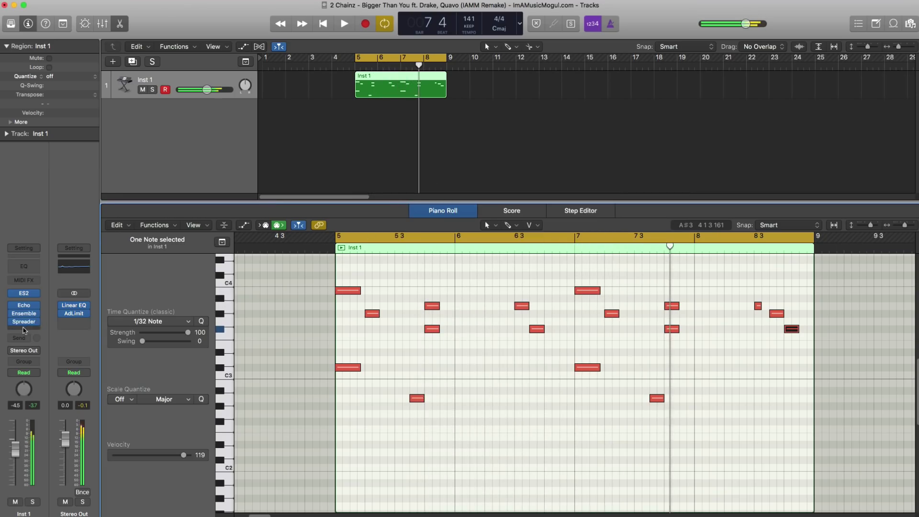
Insert a stereo Space Designer reverb after the Spreader on Inst 1 and audition it with the melody.
click(24, 329)
mouse_move(50, 465)
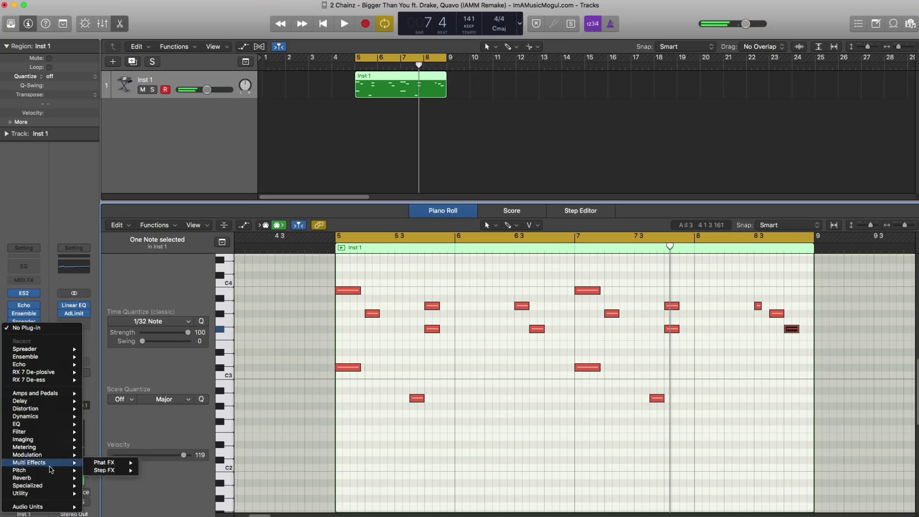
mouse_move(115, 500)
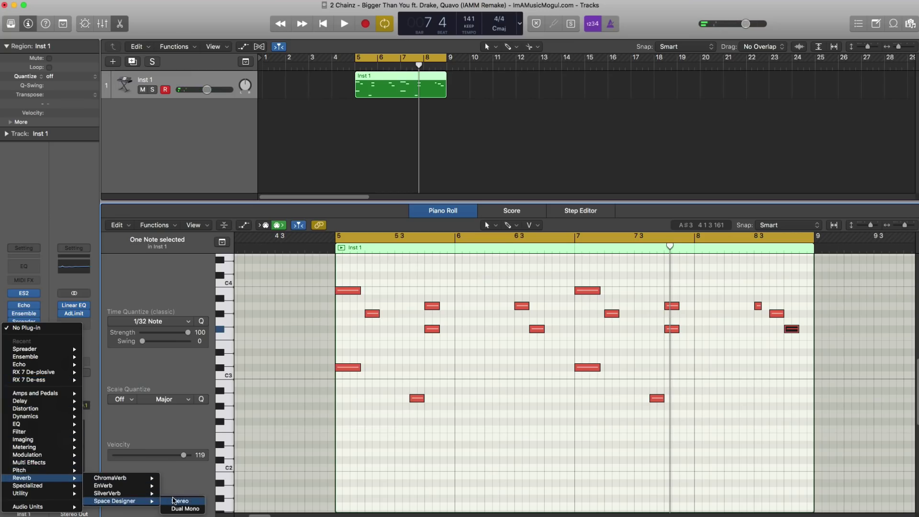
click(174, 501)
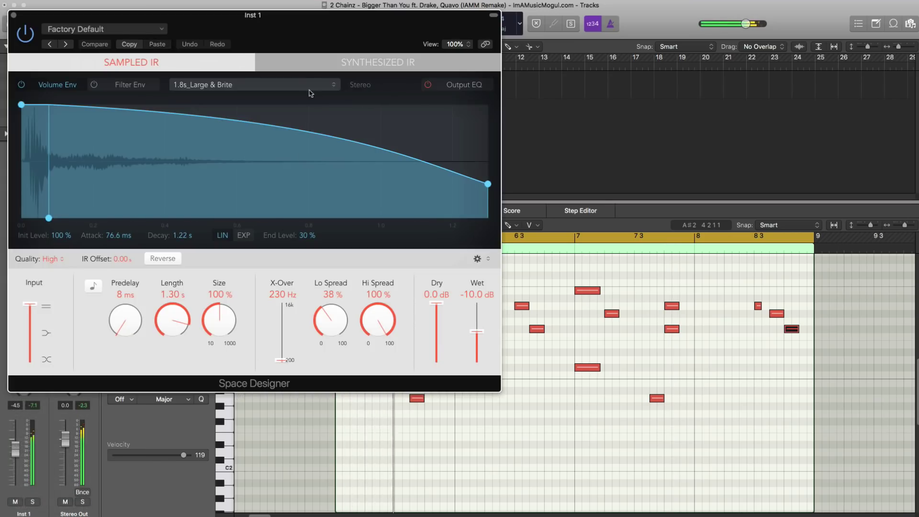
drag(254, 15, 390, 29)
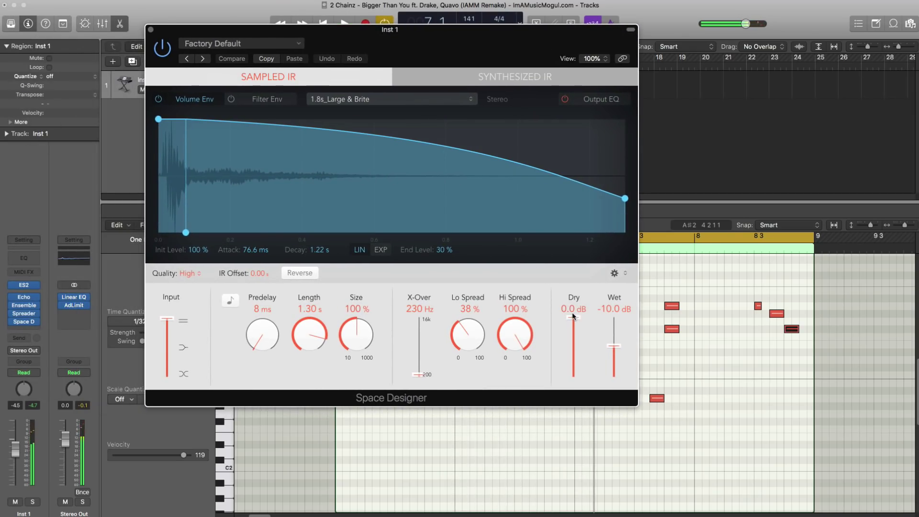
Set Space Designer's Dry to -7.0 dB and Wet to about -17.5 dB while auditioning, and close the plug-in.
drag(573, 316, 574, 327)
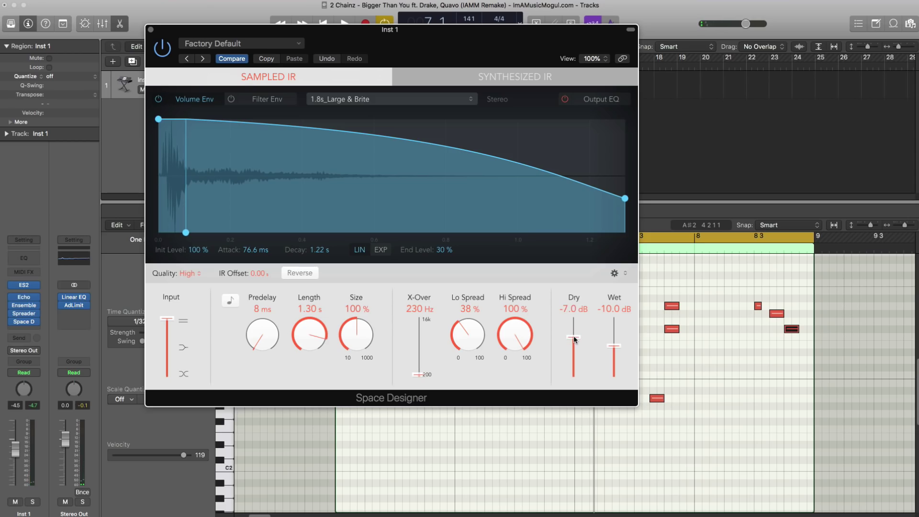
key(space)
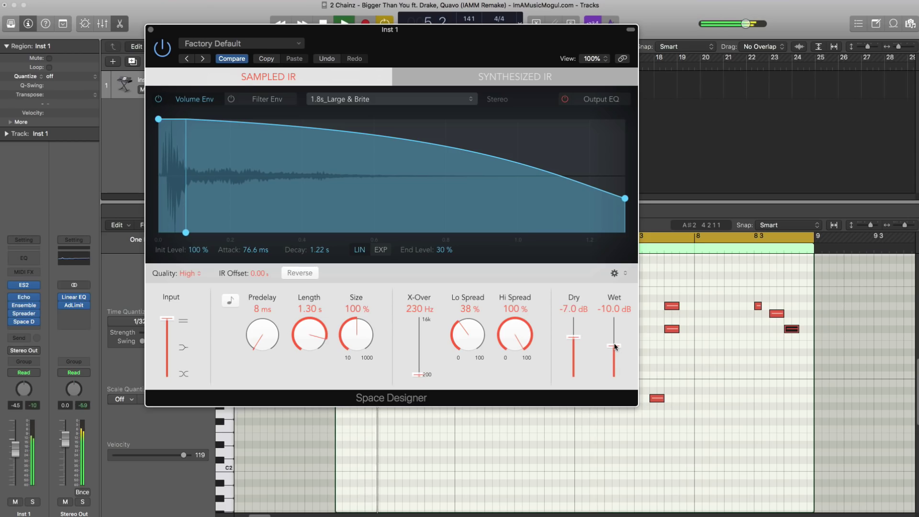
drag(616, 349, 616, 355)
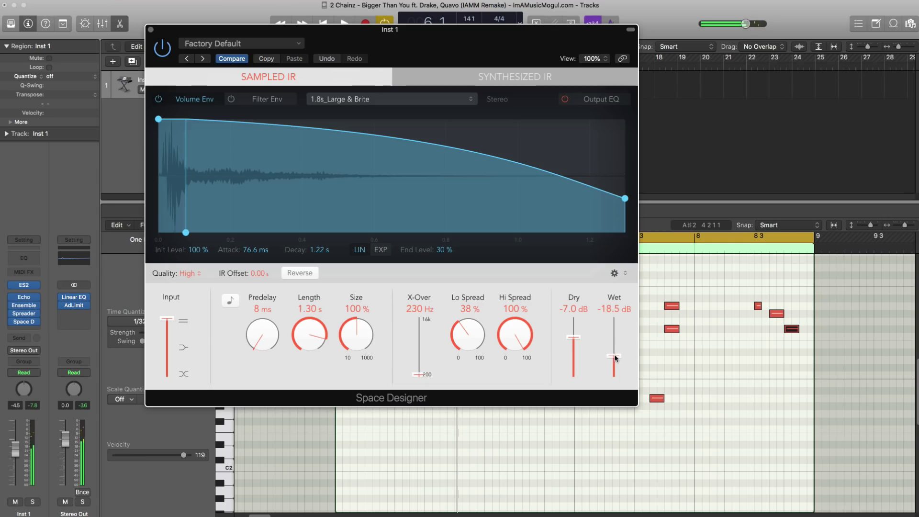
key(space)
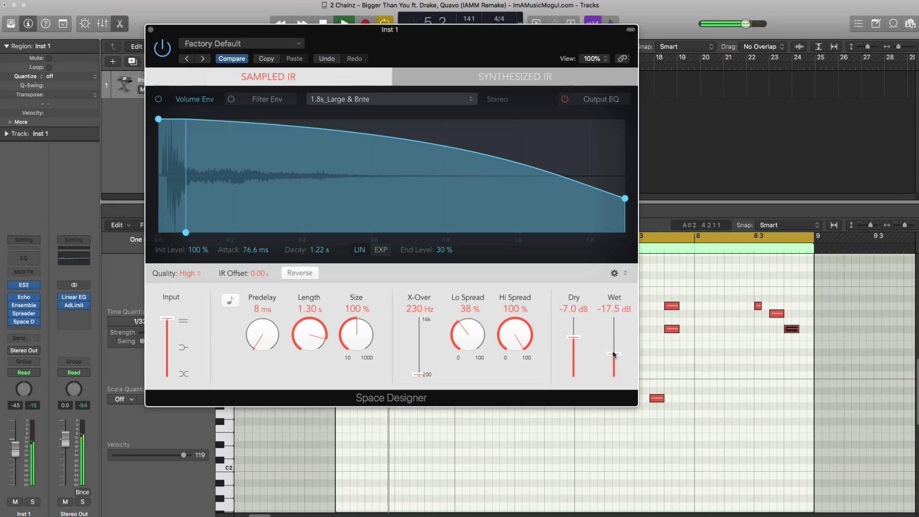
key(super+w)
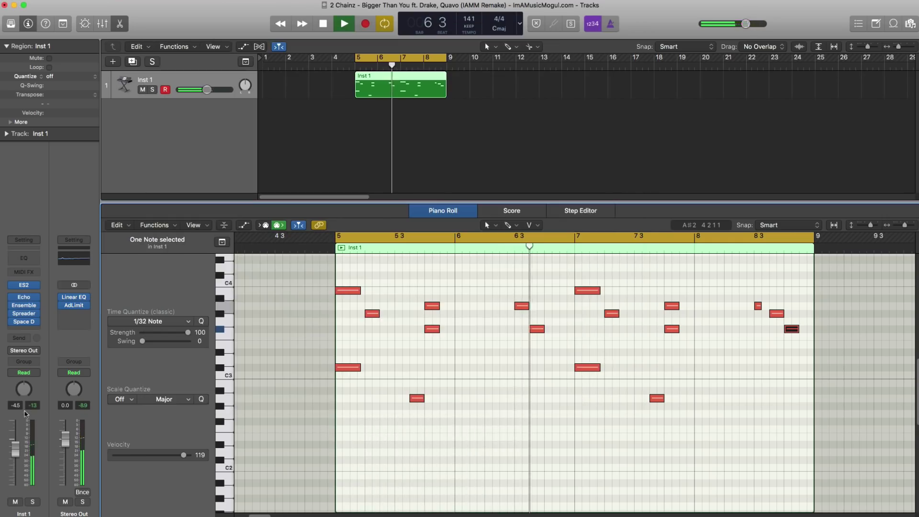
Raise the Inst 1 channel volume to about -0.5 dB while the melody plays.
drag(25, 412, 25, 397)
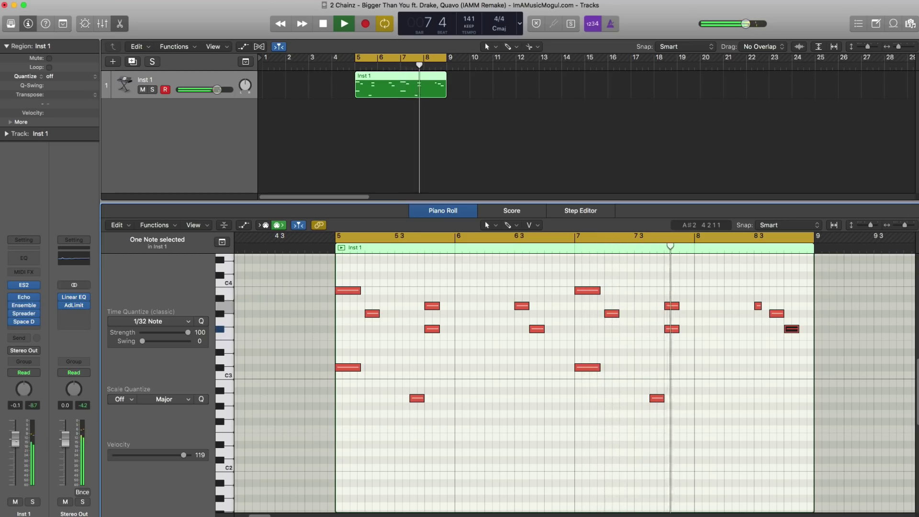
drag(29, 419, 29, 422)
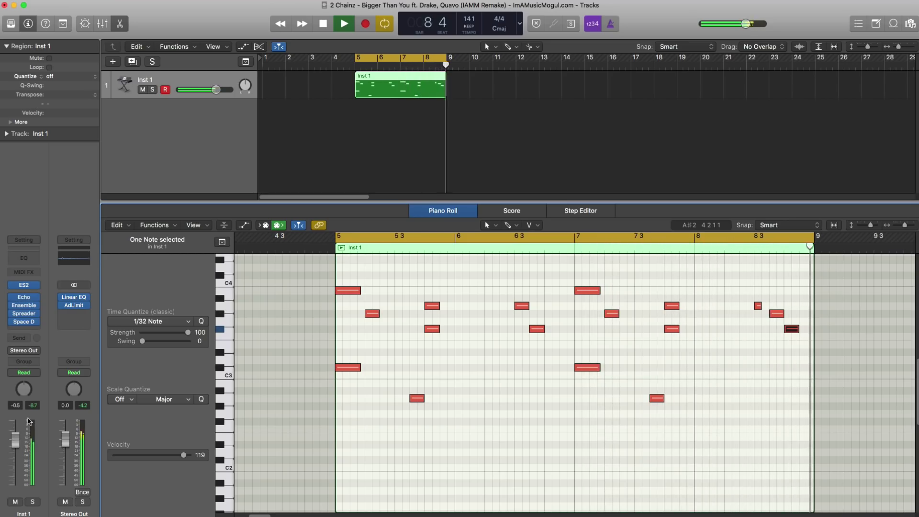
Reopen Space Designer, set Wet to -21.0 dB and Dry to -6.0 dB while auditioning, and close the plug-in.
key(space)
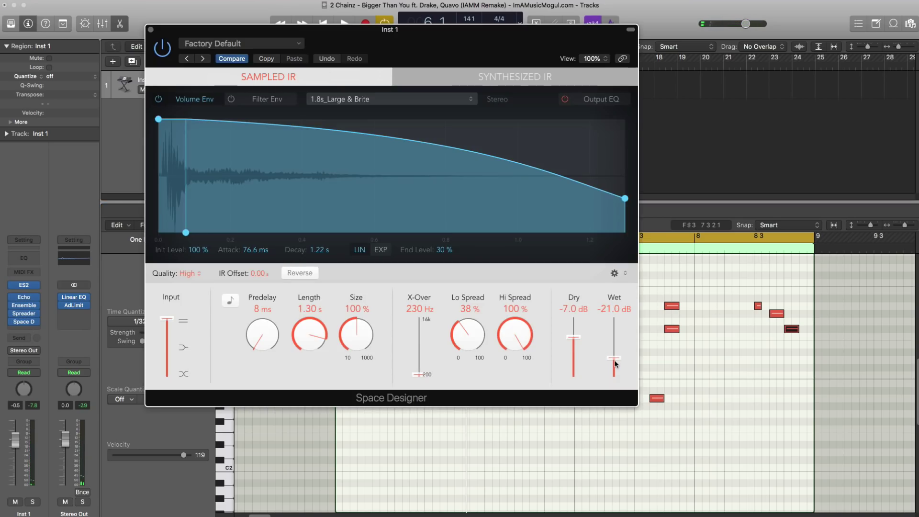
key(space)
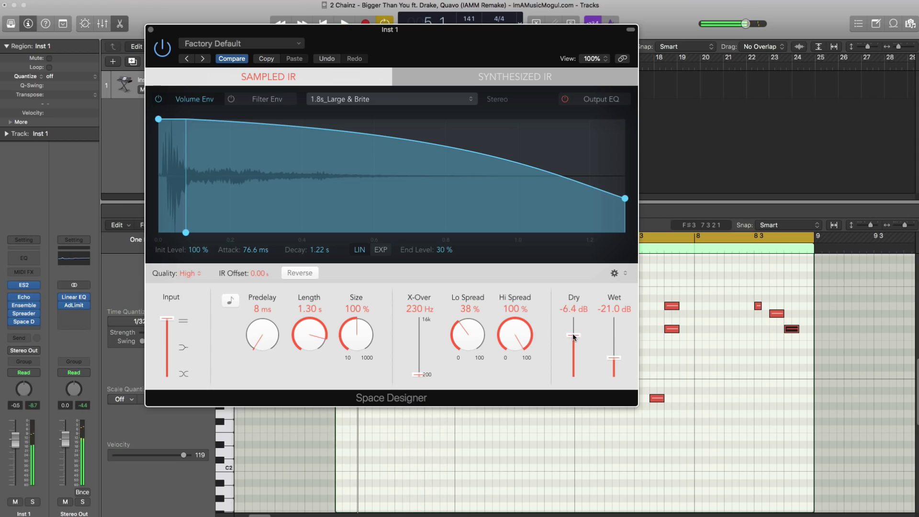
key(space)
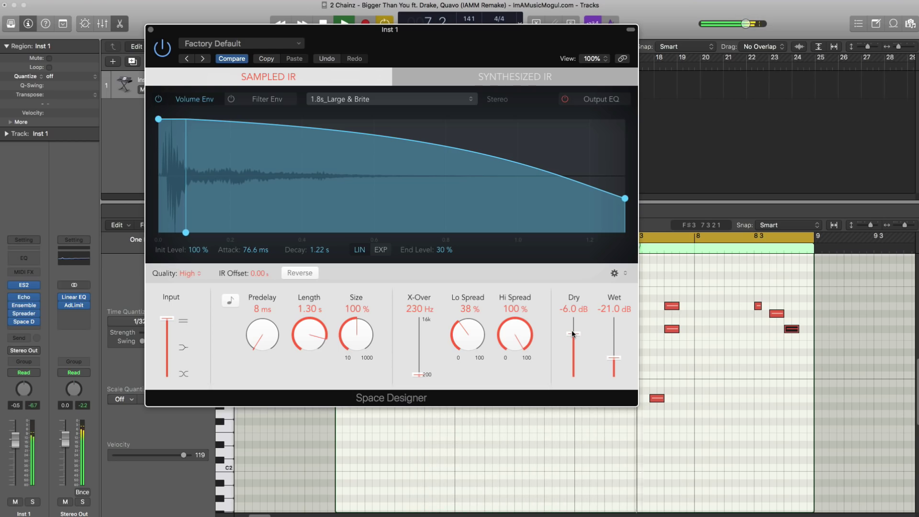
key(space)
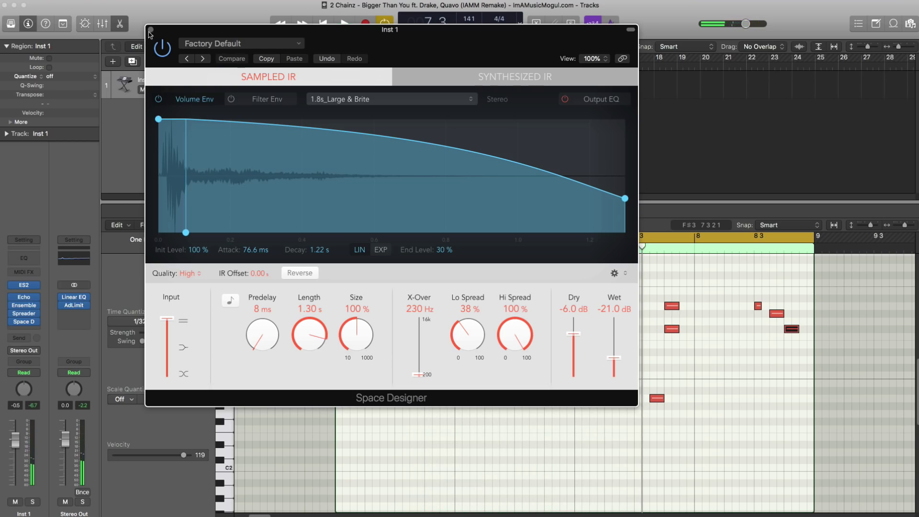
click(150, 28)
Create a software instrument track with an empty channel strip and copy the Inst 1 region onto it at bar 5.
click(113, 62)
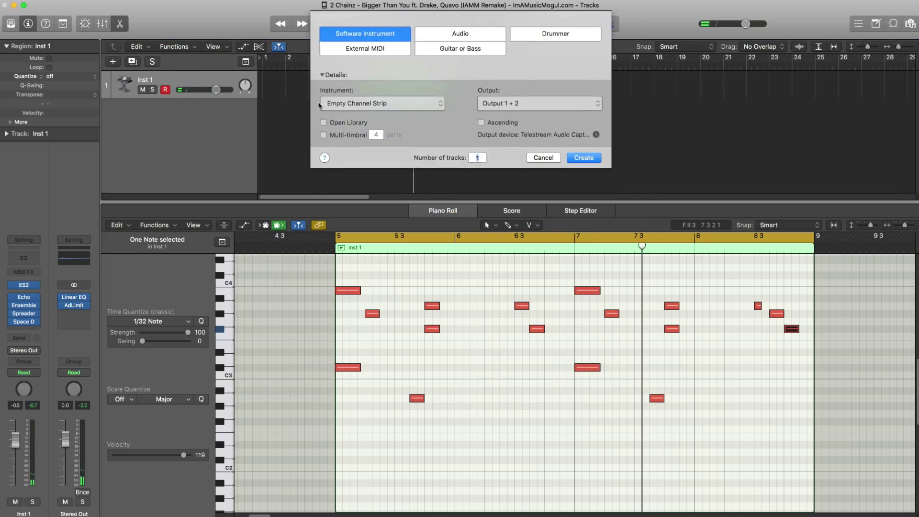
click(584, 158)
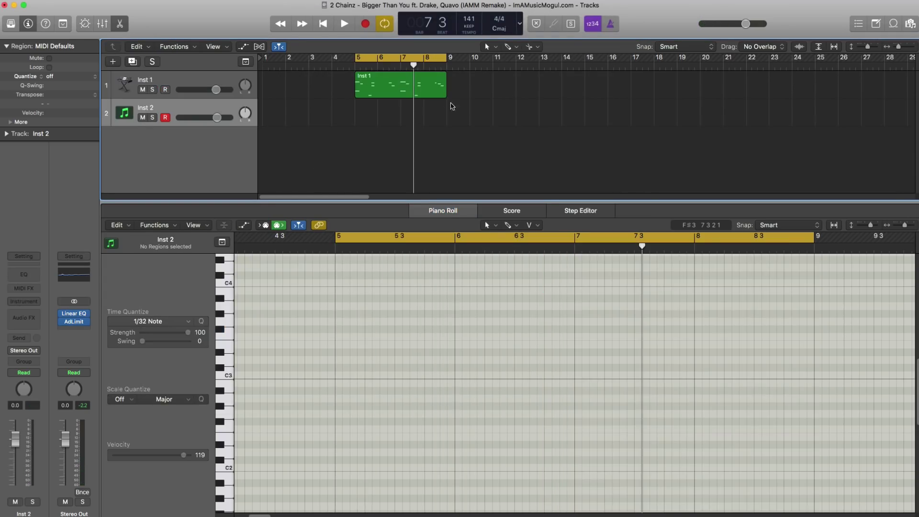
drag(428, 95, 415, 130)
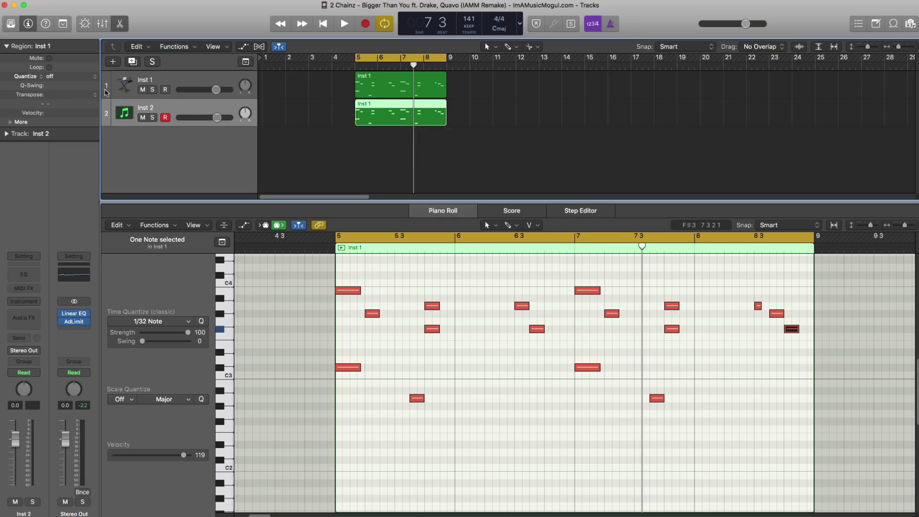
Search the sound library for "pizz", load Viola Section Pizzicato on the second track, and play both layers together.
click(25, 29)
click(59, 151)
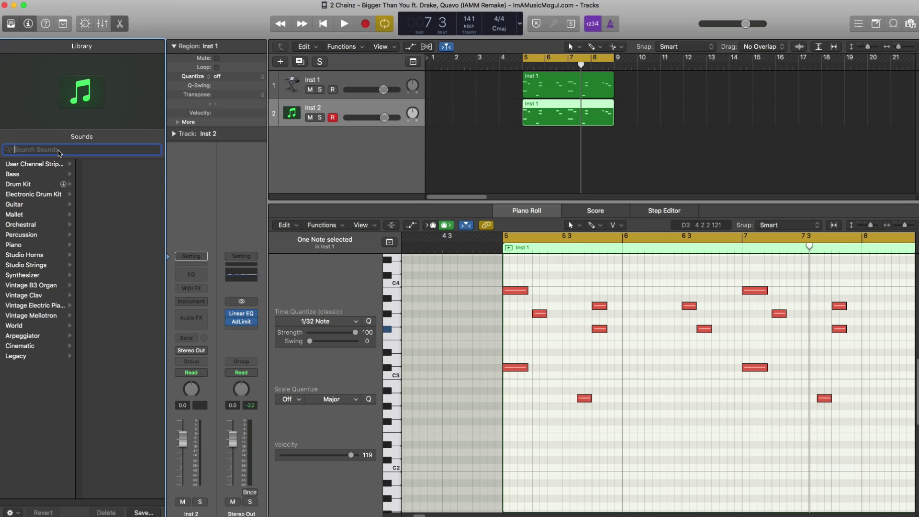
text(pizz)
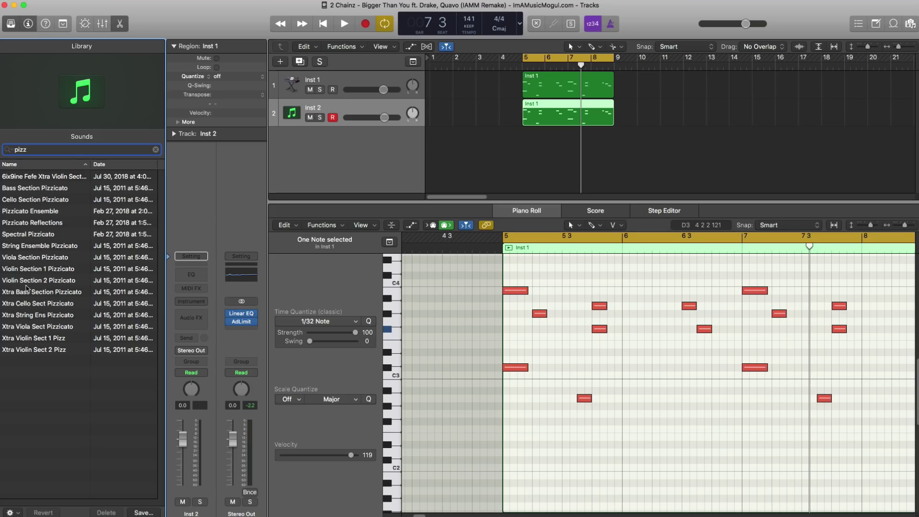
click(25, 259)
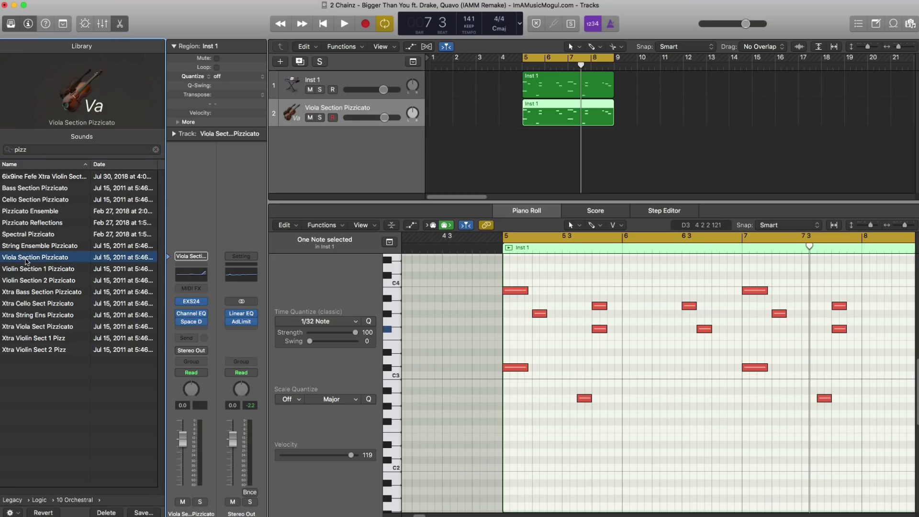
key(space)
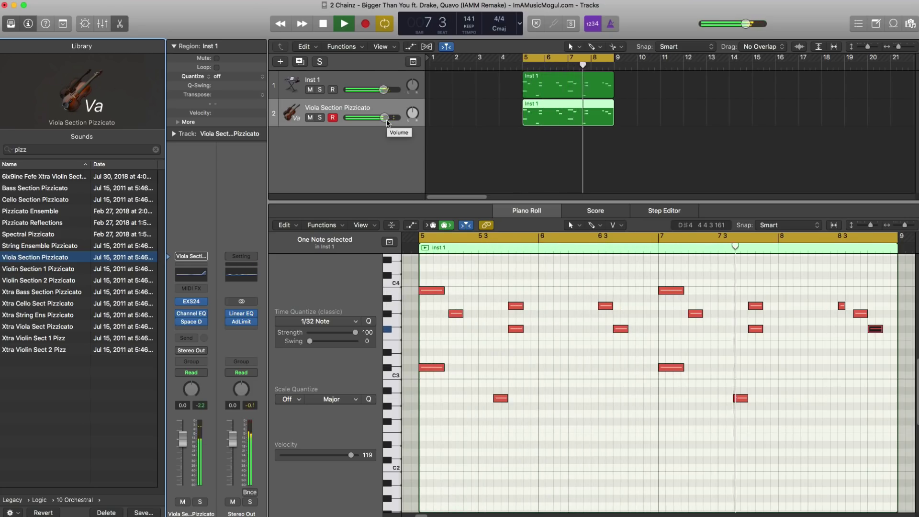
Lower the Viola Section Pizzicato track's volume to about -10.4 dB, replay the melody, and show the Mixer.
key(space)
drag(383, 123, 366, 122)
key(space)
key(x)
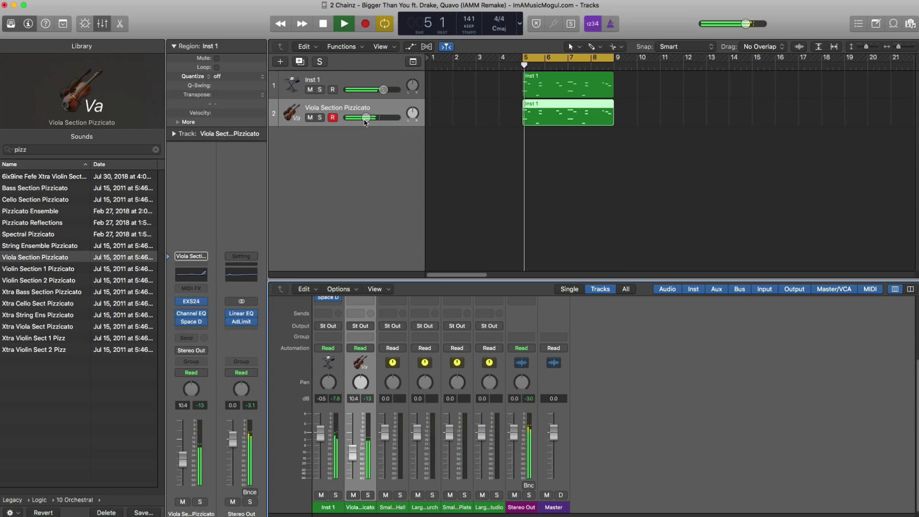
Lower the Viola Section Pizzicato track's volume to -10.8 dB and replay both layers together.
key(space)
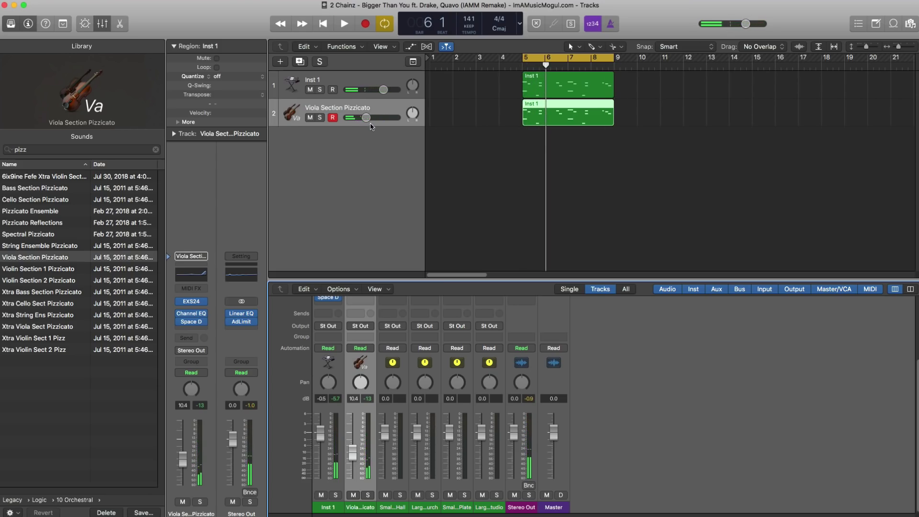
click(366, 118)
key(space)
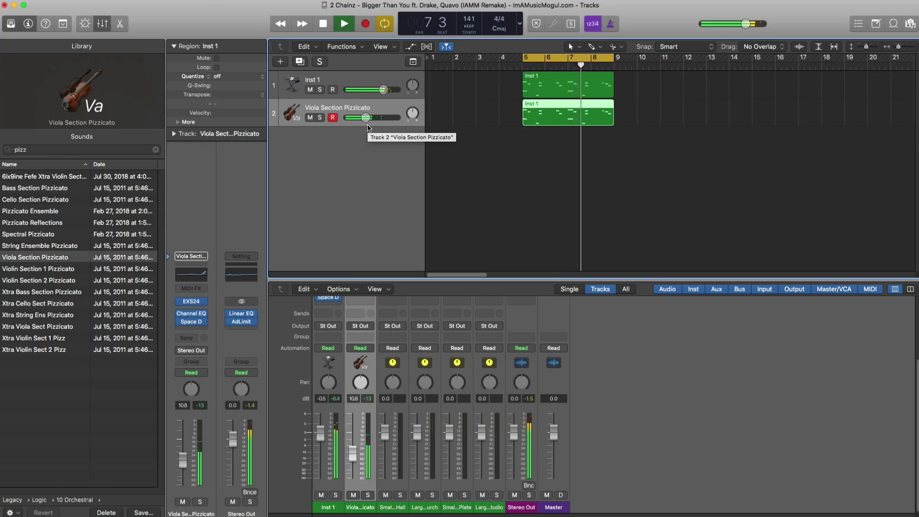
key(space)
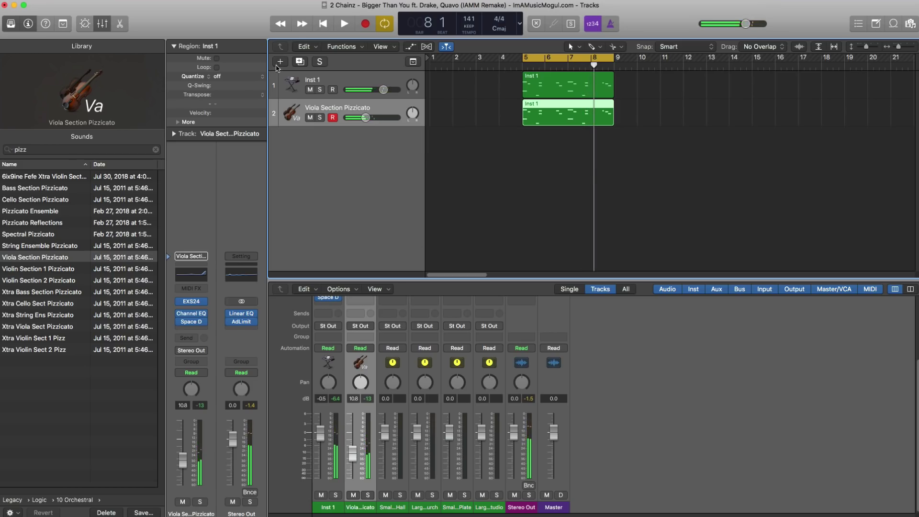
Create an empty software instrument track, hide the Library, and load the stereo EXS24 sampler on it.
click(279, 63)
key(Return)
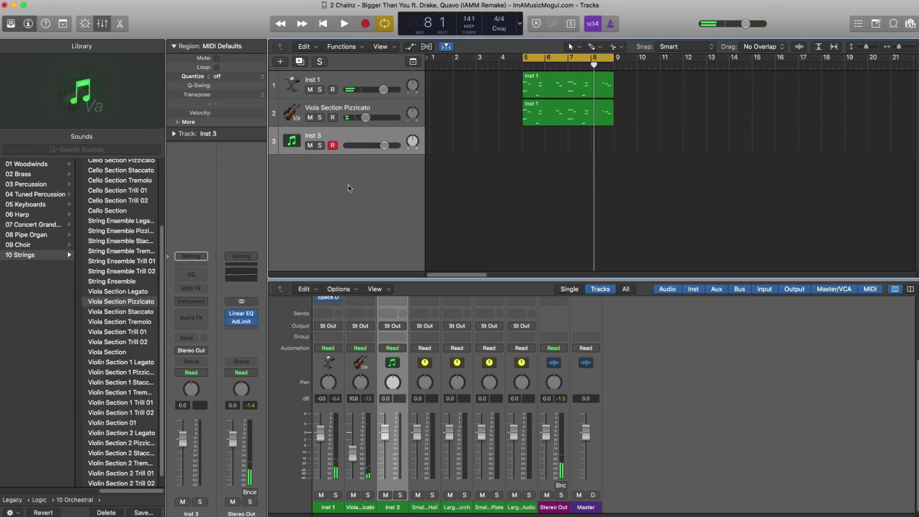
click(5, 27)
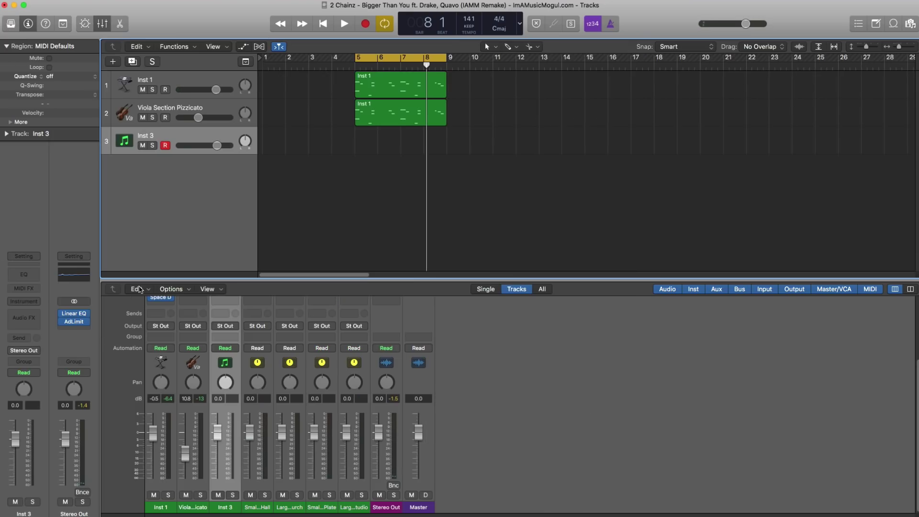
click(21, 303)
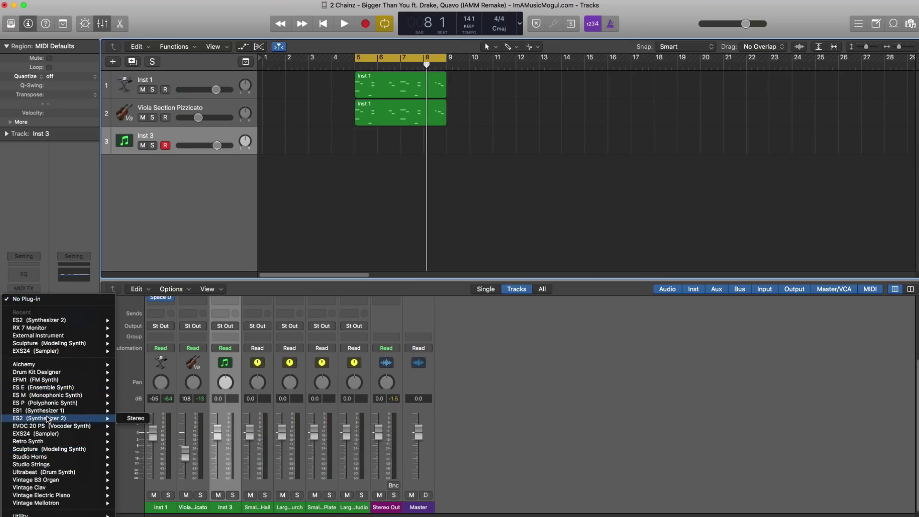
mouse_move(43, 432)
click(129, 440)
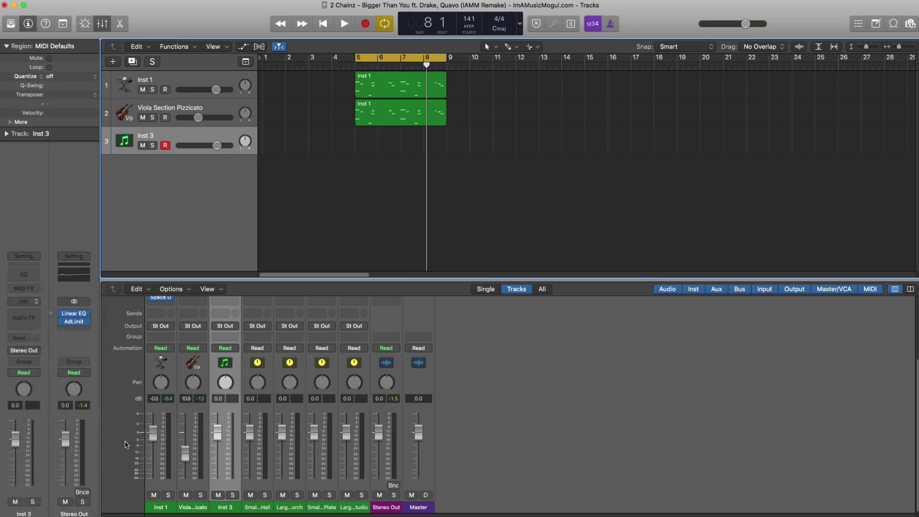
Load the Murda Beatz Drum Kit into EXS24, set its volume to about -2 dB, and close the plug-in.
click(249, 64)
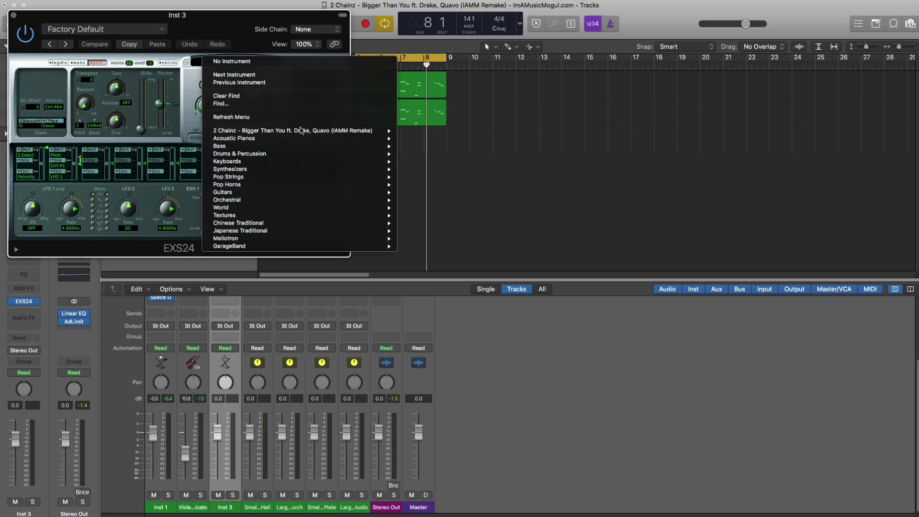
mouse_move(308, 134)
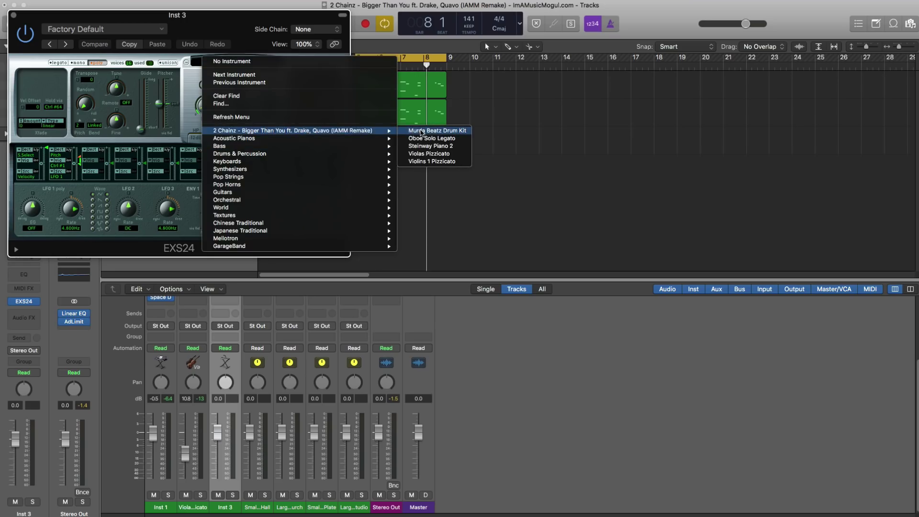
click(424, 131)
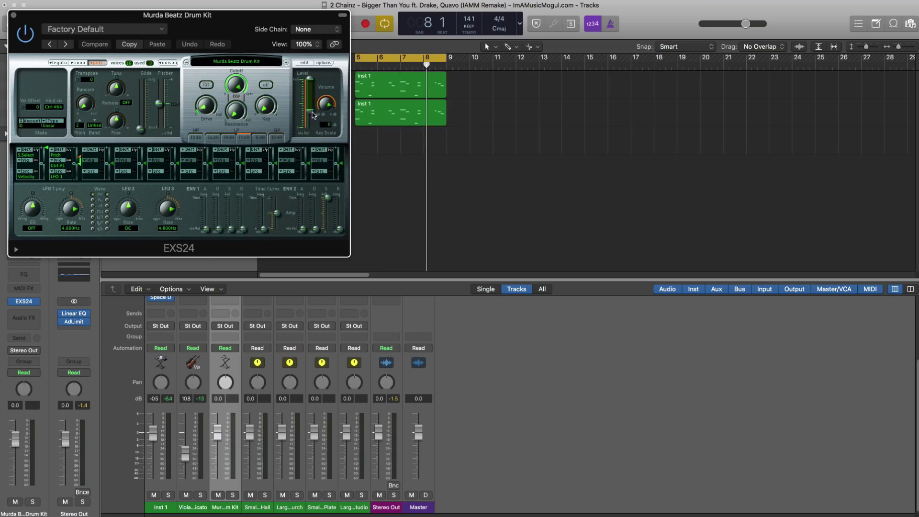
drag(313, 114, 323, 90)
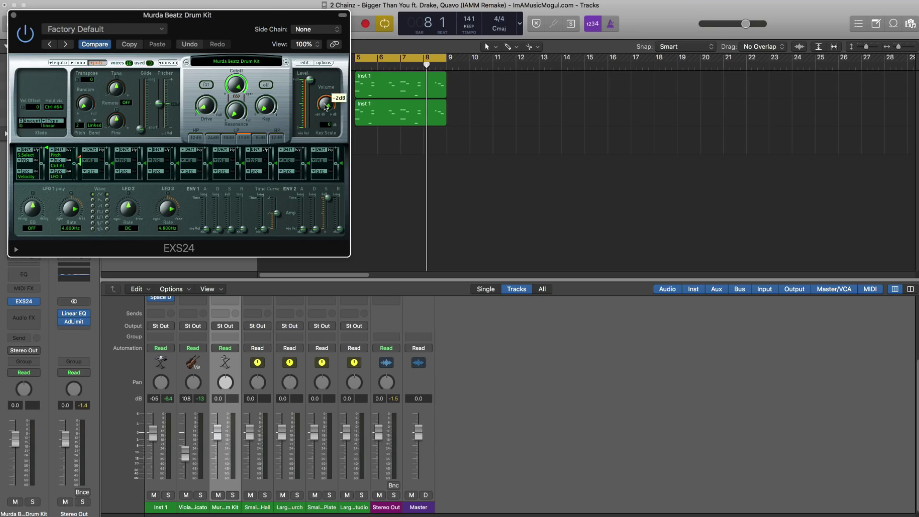
click(13, 15)
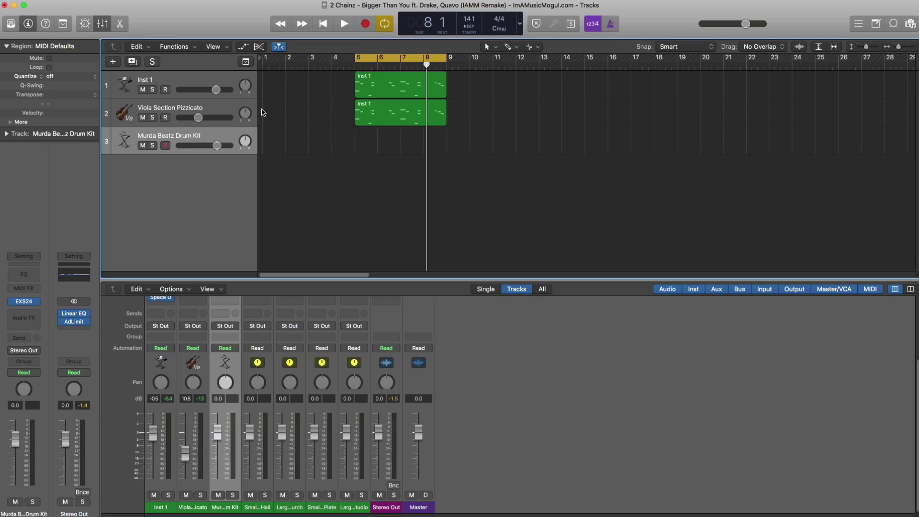
Create an empty region from bar 5 to bar 9 on the drum kit track and open it in the Piano Roll.
click(358, 143)
drag(396, 146, 446, 146)
double_click(414, 139)
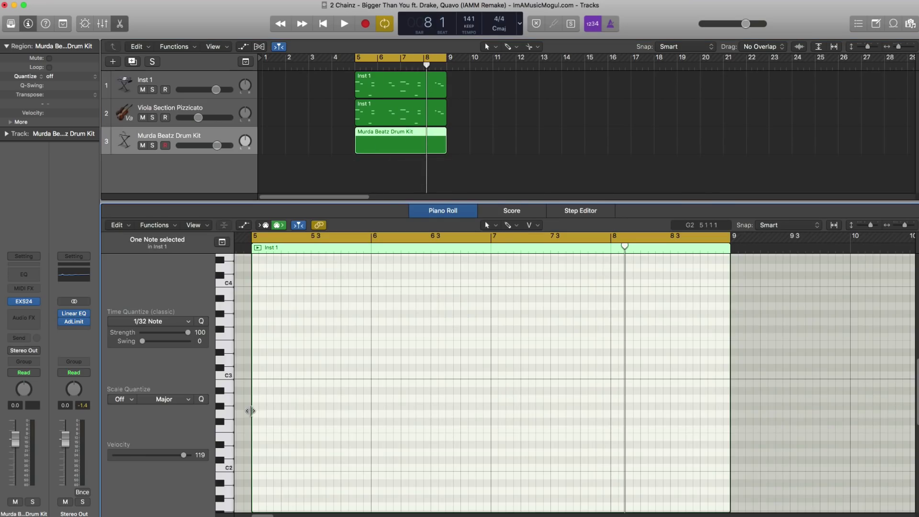
Place a C#1 note on beat 3 of each bar from 5 to 8 and set all four velocities to 100.
key(space)
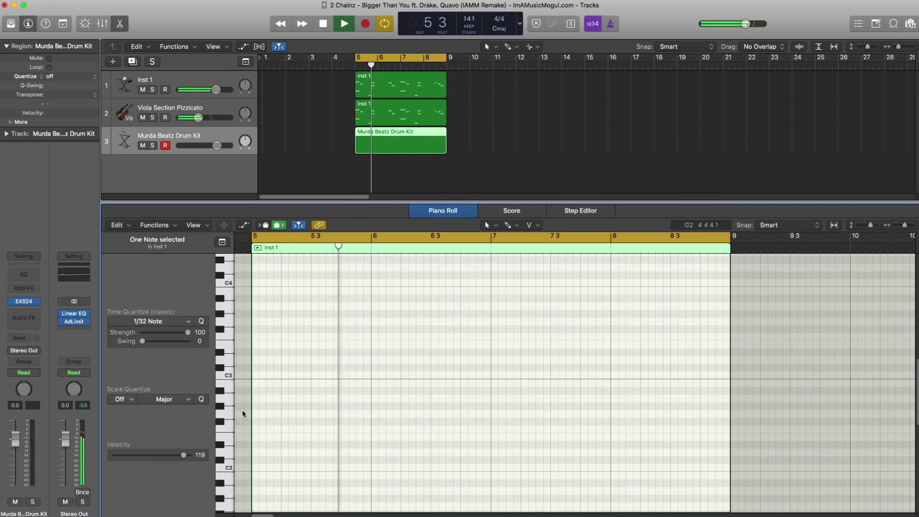
scroll(309, 418, down, 1)
scroll(307, 415, down, 5)
key(space)
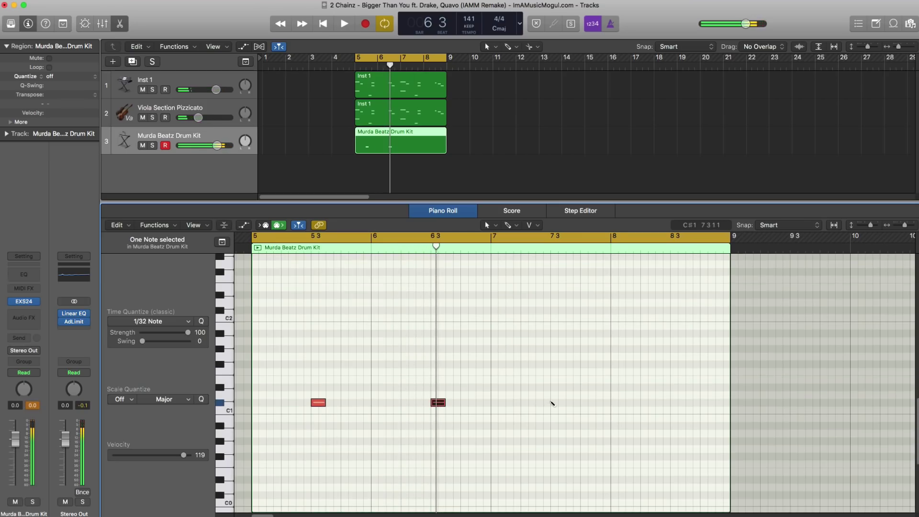
drag(694, 416, 294, 377)
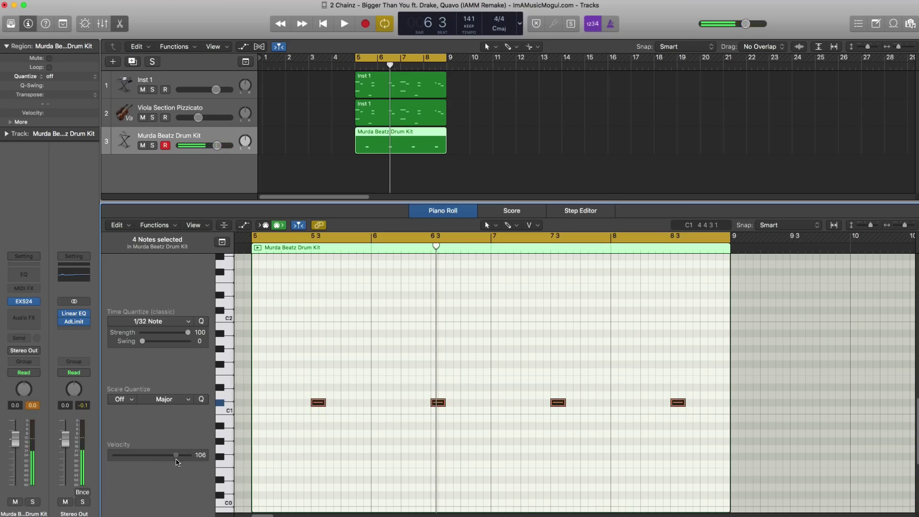
Play the loop and lower the Murda Beatz Drum Kit track's volume to -4.7 dB.
key(space)
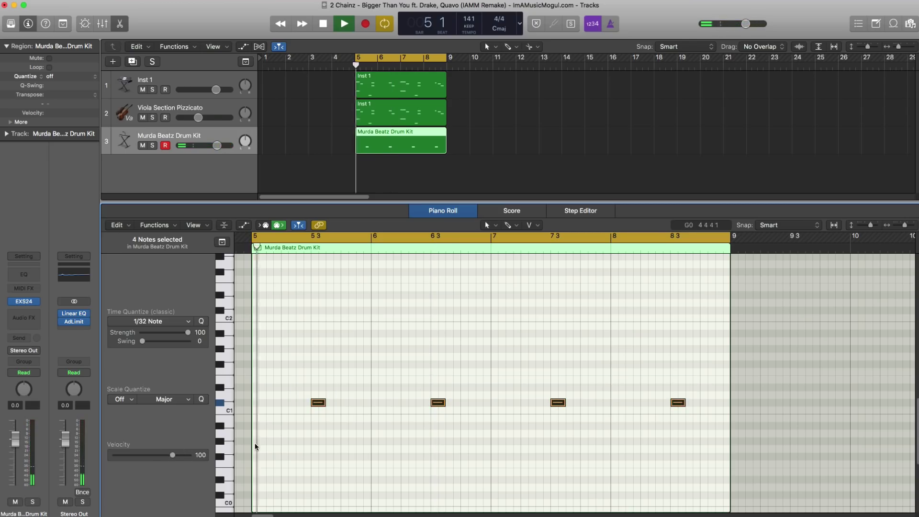
click(307, 444)
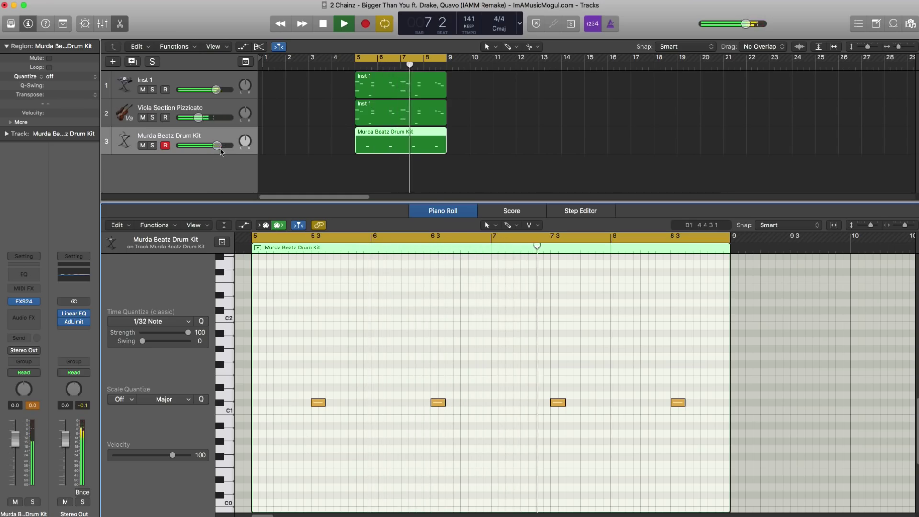
drag(217, 146, 206, 146)
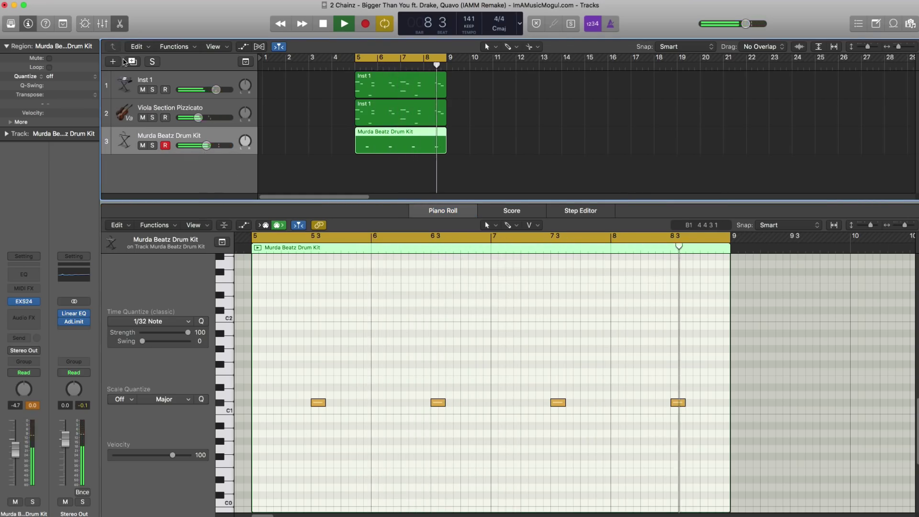
Duplicate the drum kit track with a copy of its region, transpose the copied notes to D#1, and play the loop.
key(super+d)
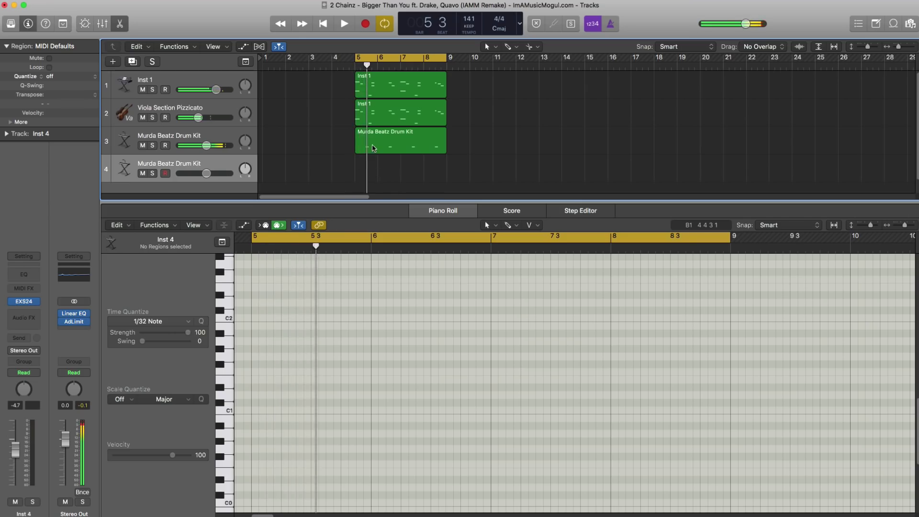
alt+drag(374, 149, 375, 171)
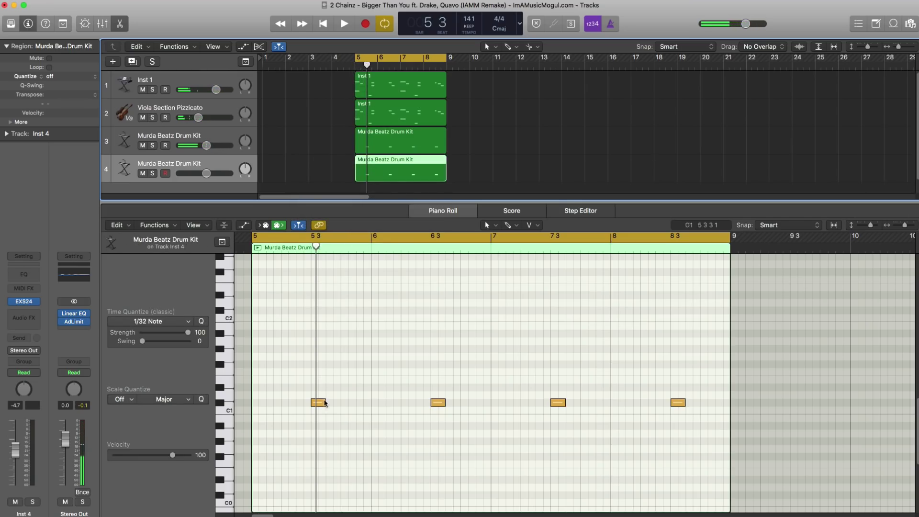
drag(281, 368, 673, 387)
key(space)
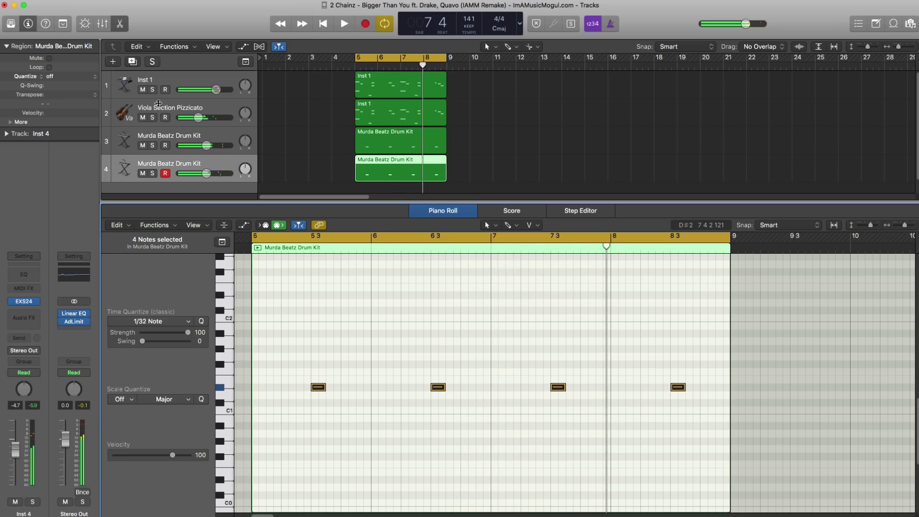
Duplicate the drum kit track again as track 5 and create an empty region on it from bar 5 to bar 9.
click(133, 67)
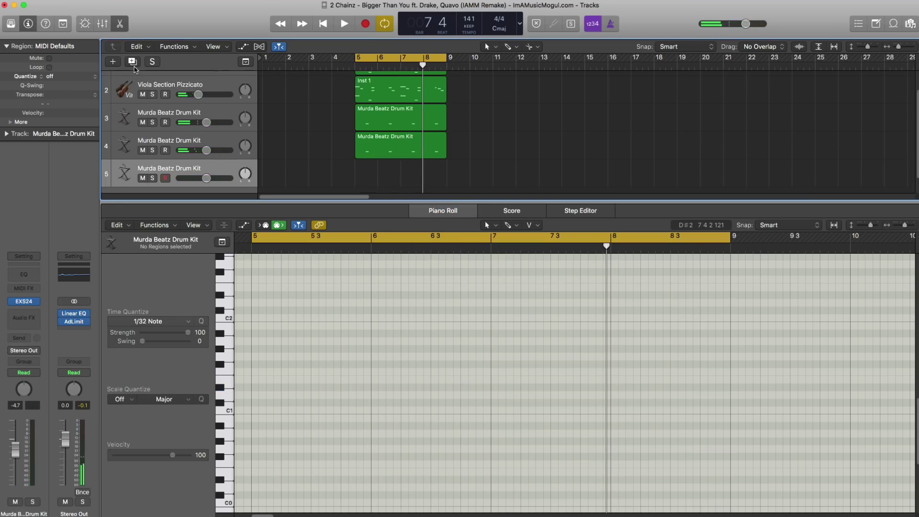
click(368, 182)
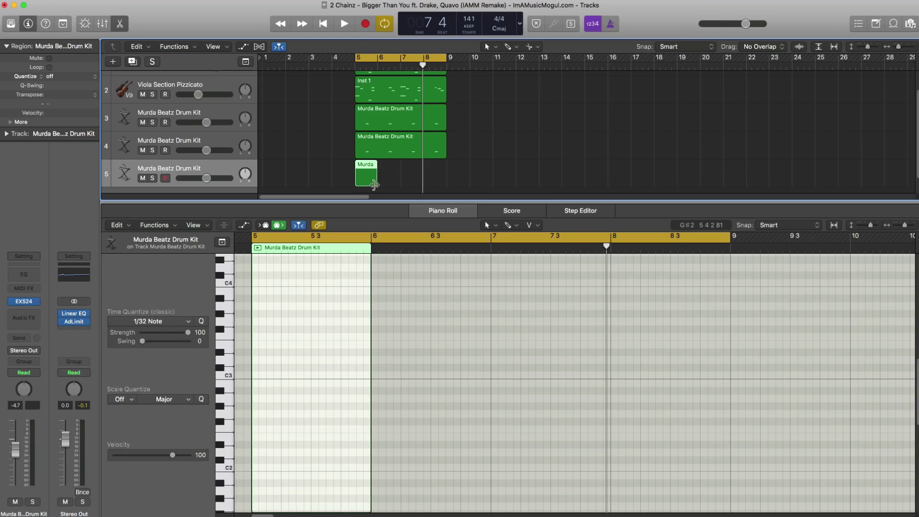
drag(377, 184, 446, 185)
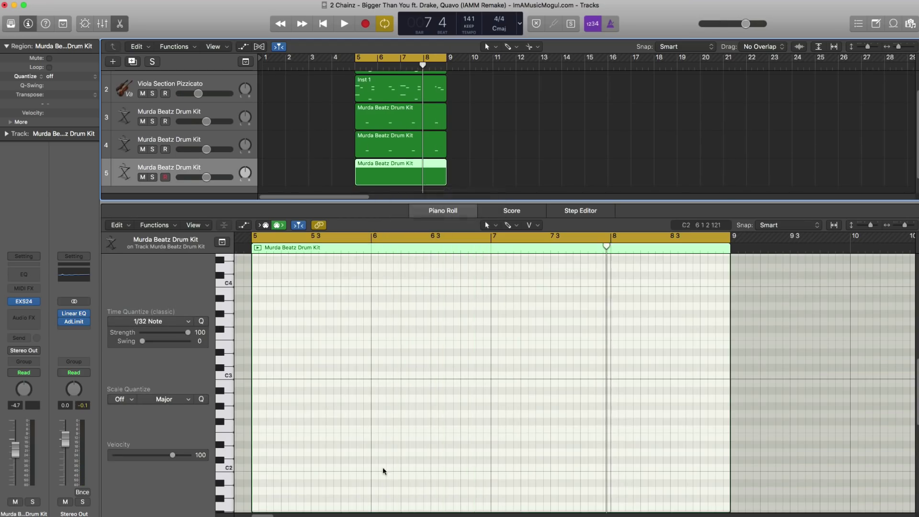
While auditioning, draw C1 notes on track 5 at bar 5, bar 6 beat 2, bar 7, just after bar 7 beat 2, and bar 8 beat 2.
scroll(252, 437, down, 3)
click(259, 419)
key(space)
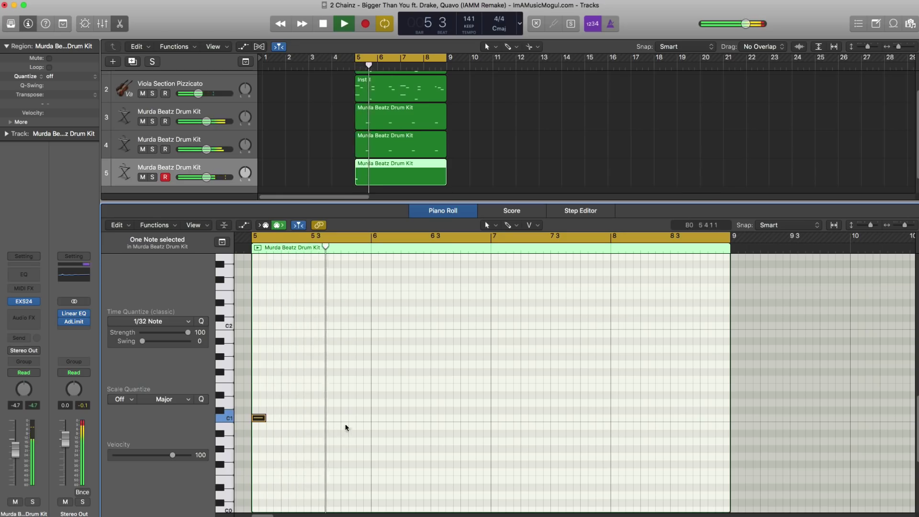
click(403, 418)
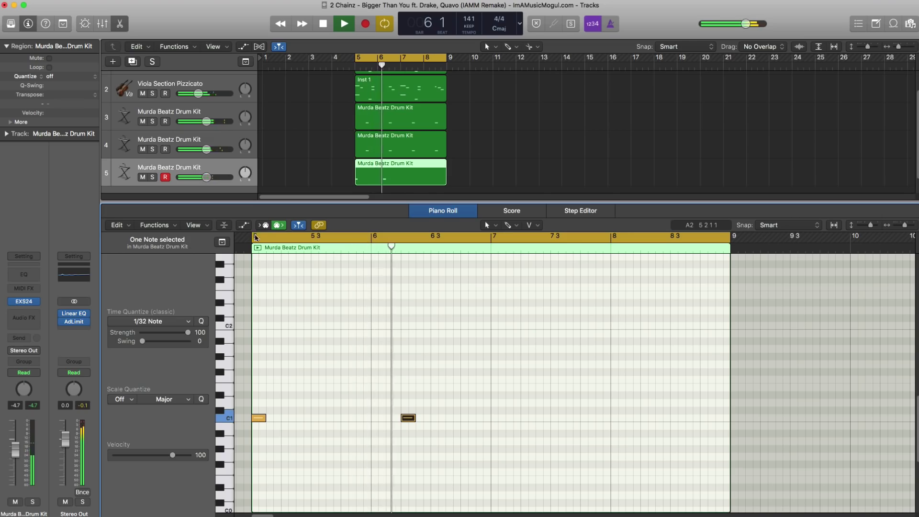
click(495, 417)
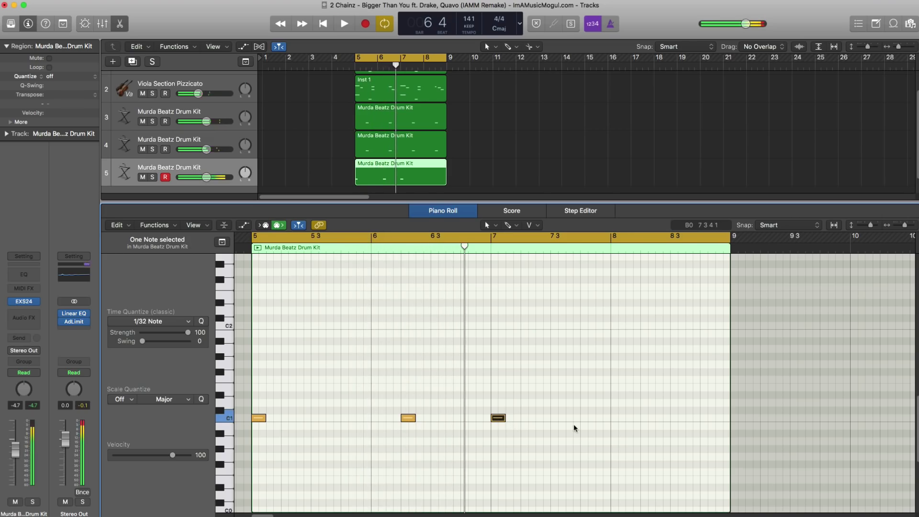
key(space)
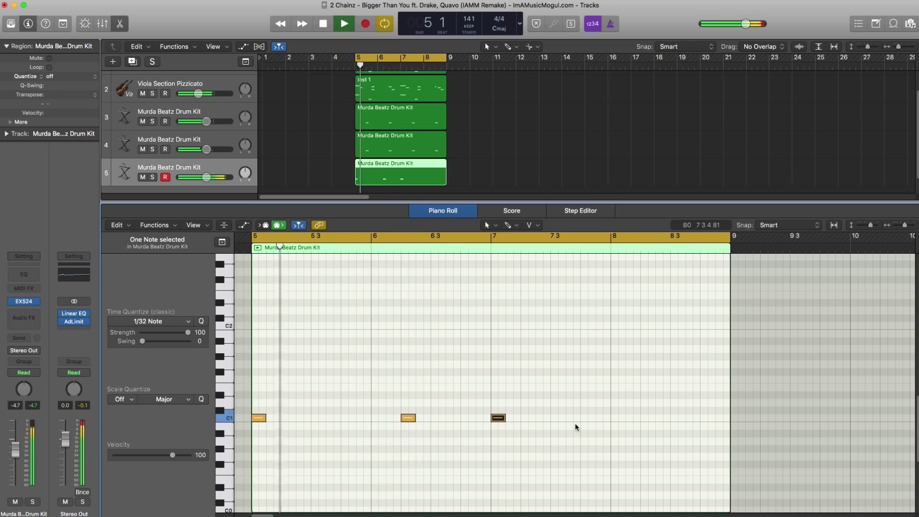
click(542, 418)
key(space)
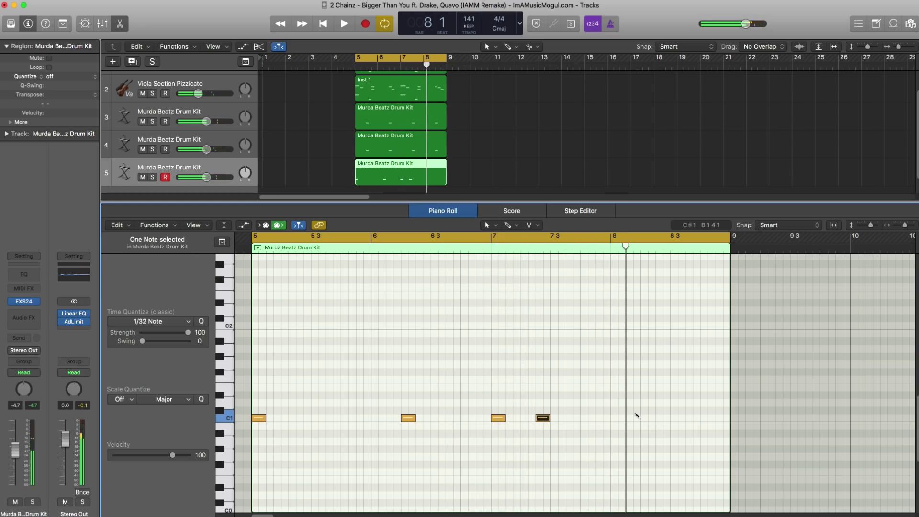
click(644, 418)
key(space)
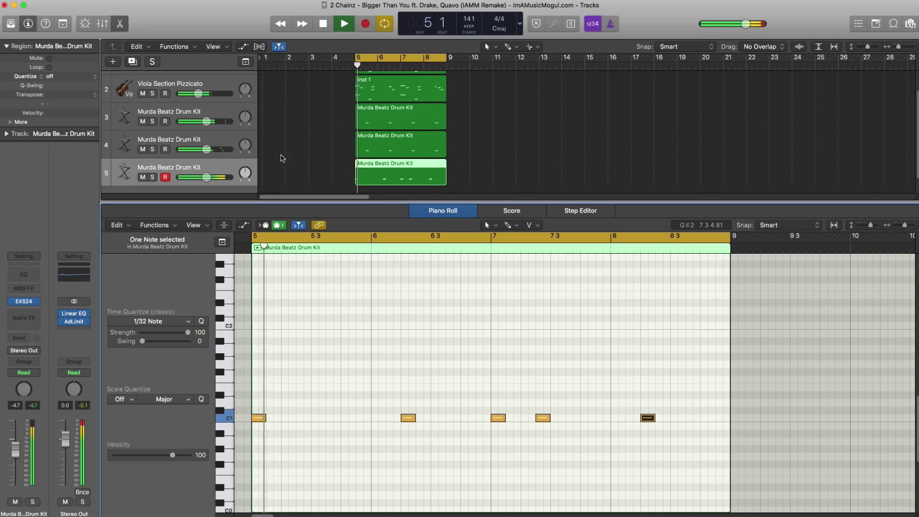
Duplicate the drum kit track as track 6 and create an empty region on it spanning bars 5 to 9.
key(super+d)
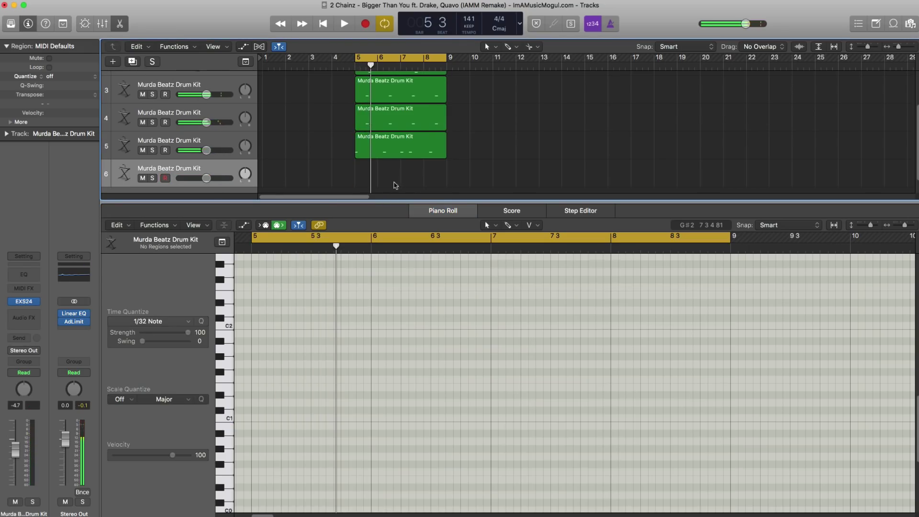
super+click(364, 172)
drag(373, 180, 446, 182)
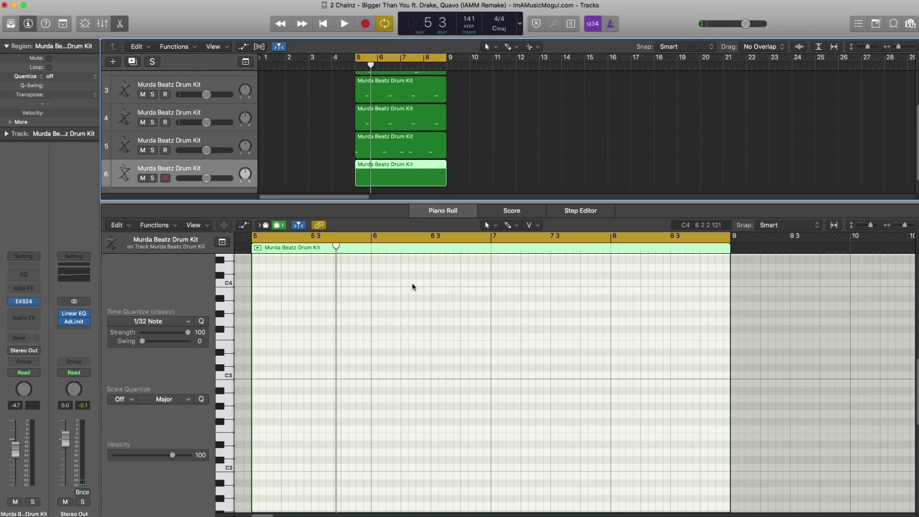
With the Brush tool at 1/8 Note quantize, paint C#2 notes from bar 5 to bar 9 on track 6 and play the loop.
click(508, 226)
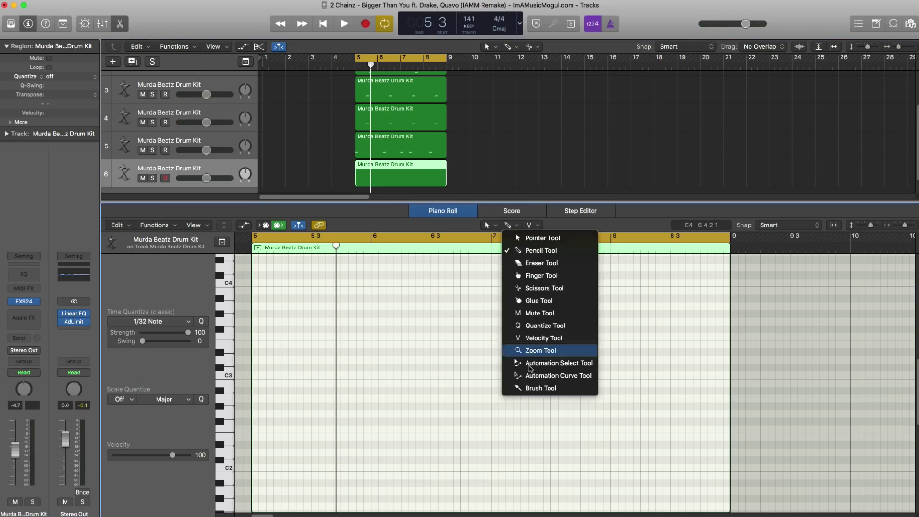
click(531, 388)
click(186, 323)
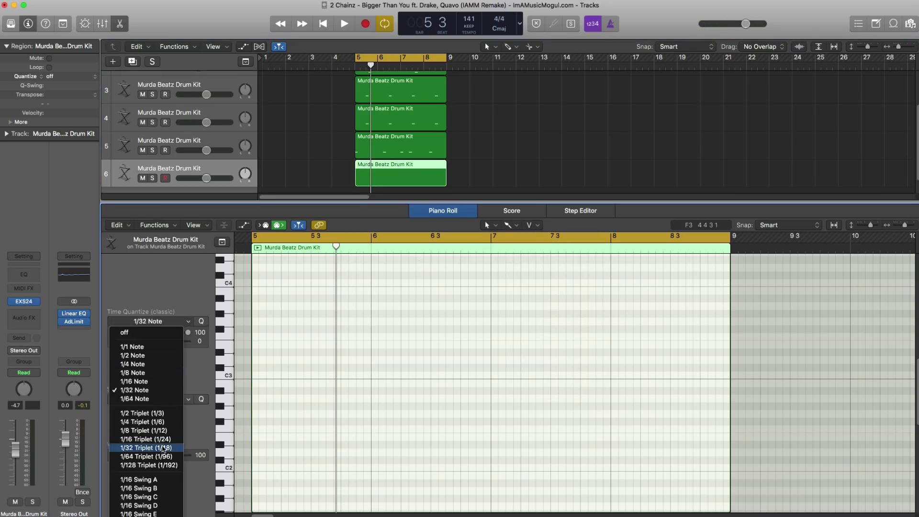
click(155, 374)
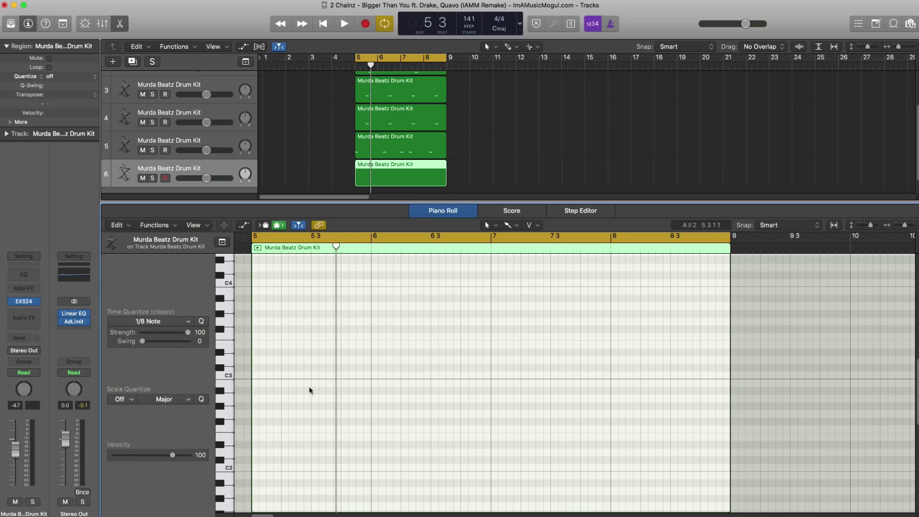
scroll(287, 383, down, 3)
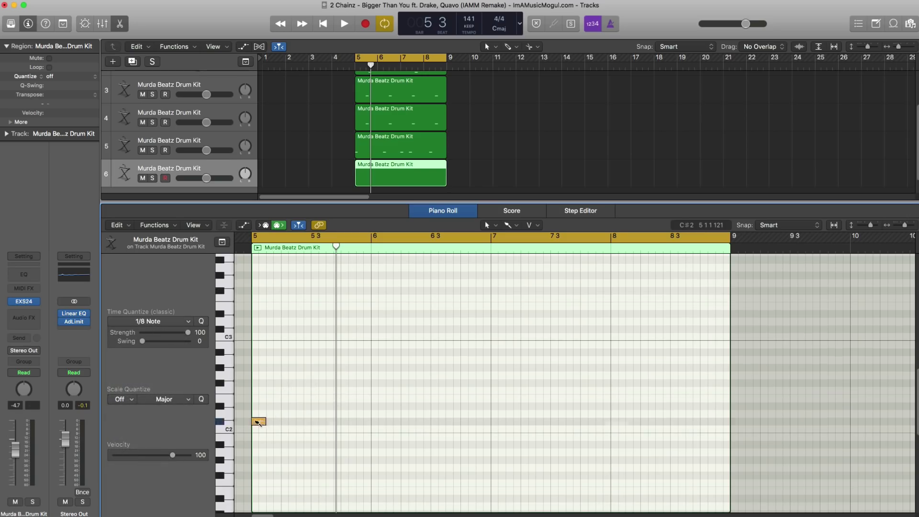
mouse_move(258, 421)
mouse_down()
mouse_move(517, 423)
mouse_move(443, 423)
mouse_up()
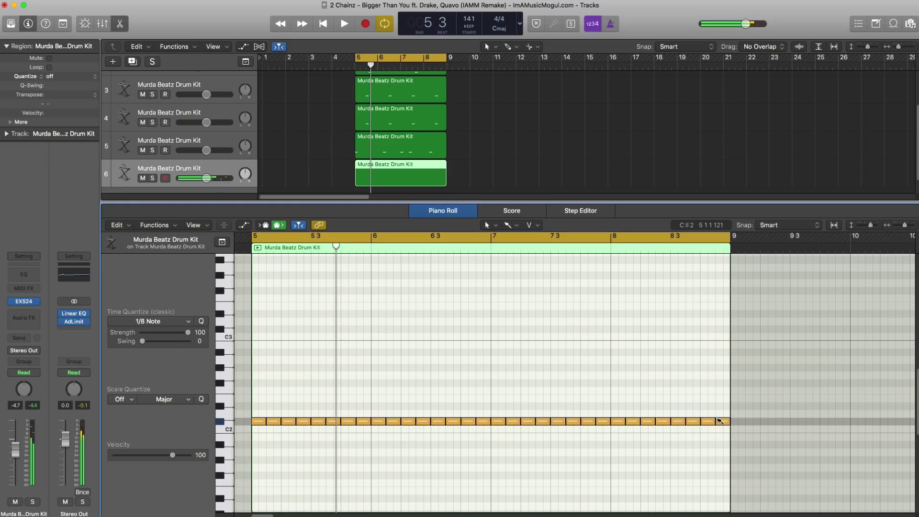
key(space)
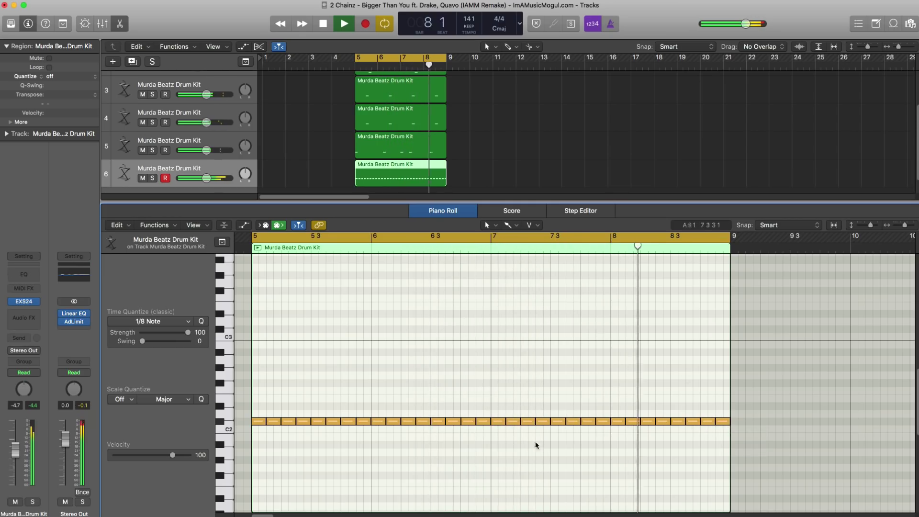
key(space)
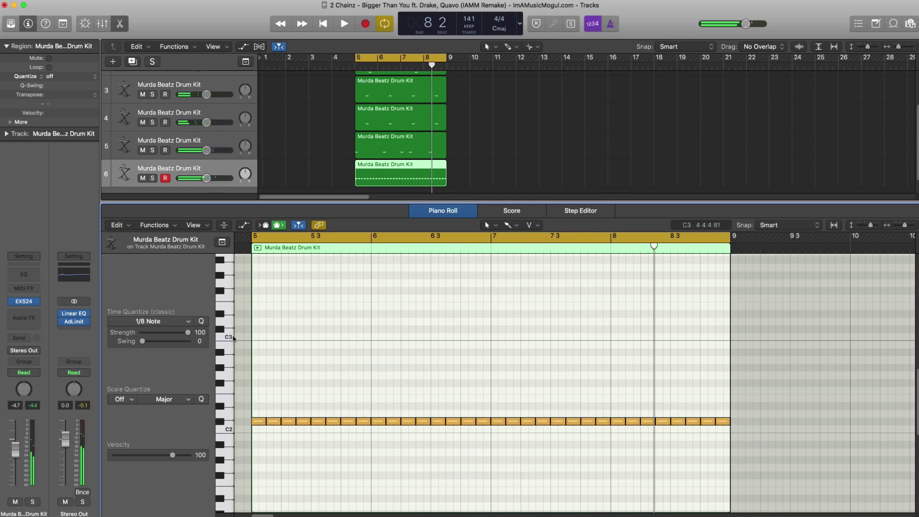
Replace the last eighth note of bar 5 with C#2 notes brushed at 1/32 Note quantize, and audition the hi-hat pattern.
click(163, 323)
click(349, 424)
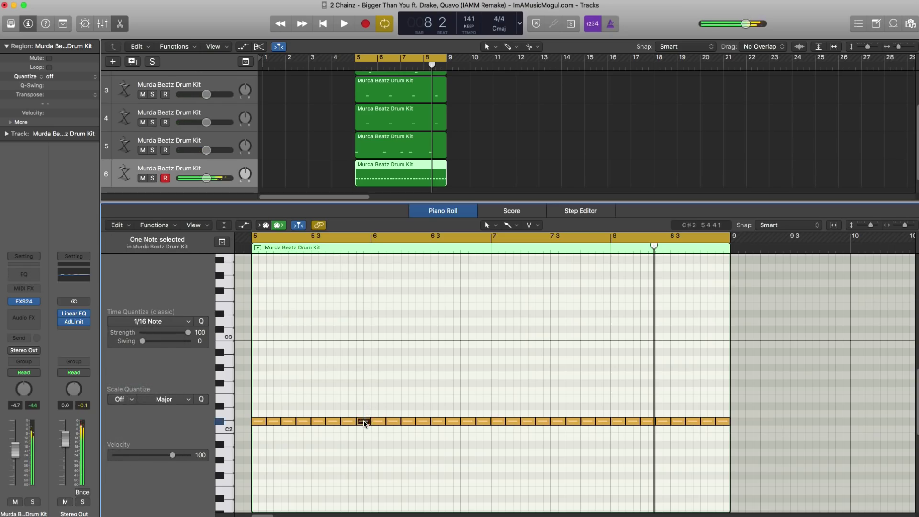
click(334, 415)
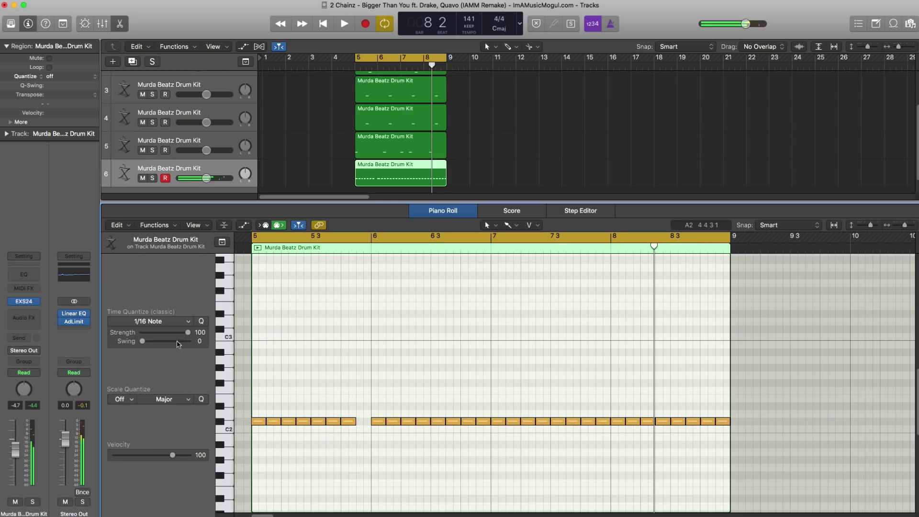
click(184, 322)
click(318, 408)
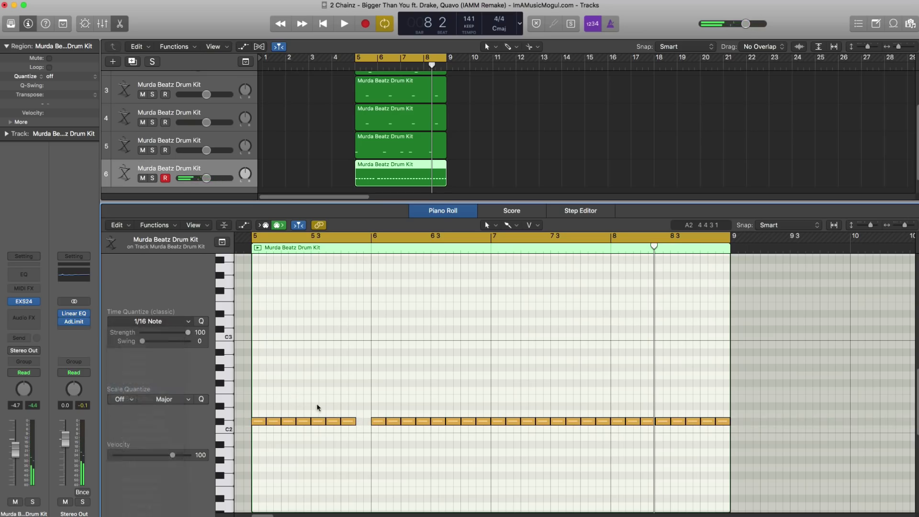
key(space)
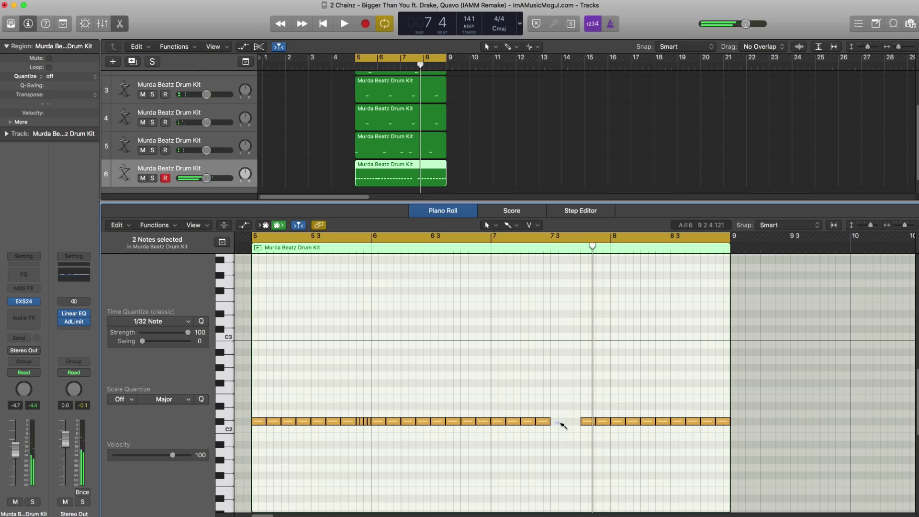
Paint 1/32 C#2 rolls on bar 7 beat 3 and the last eighth of bar 8, and lower track 6's volume to -7.6 dB.
click(557, 422)
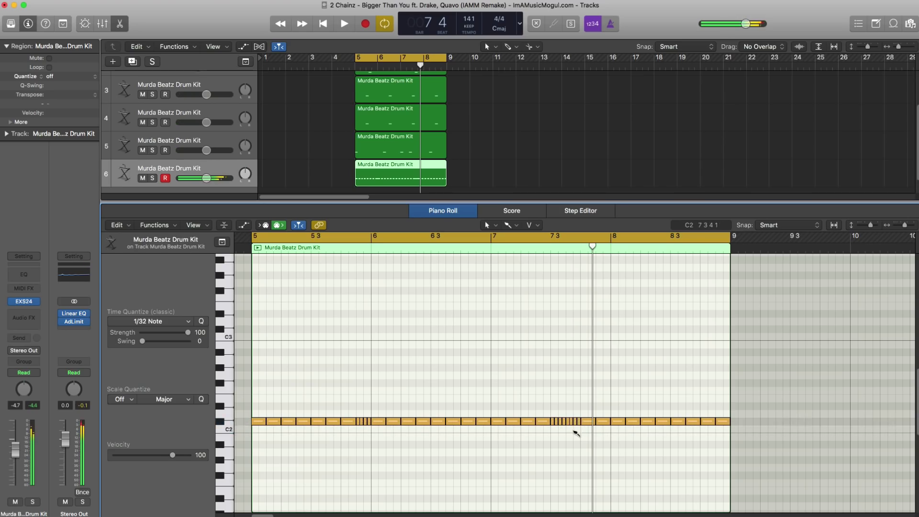
key(space)
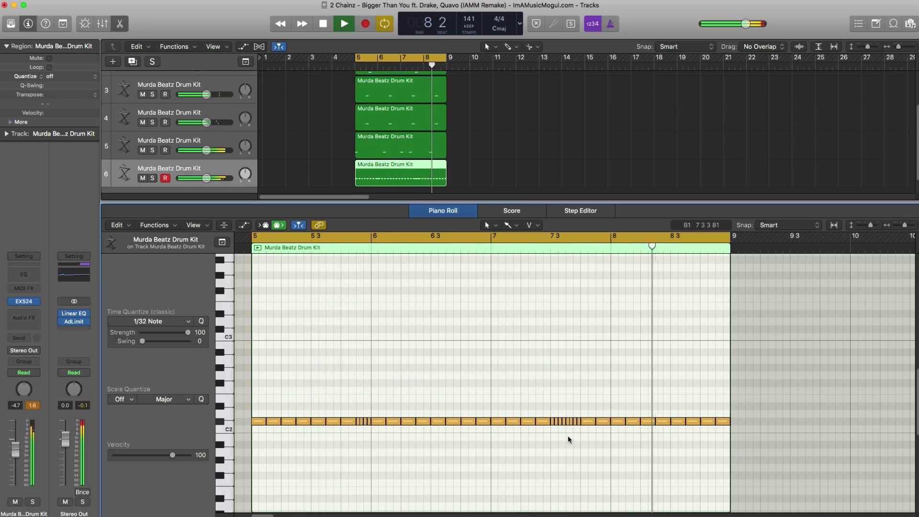
key(space)
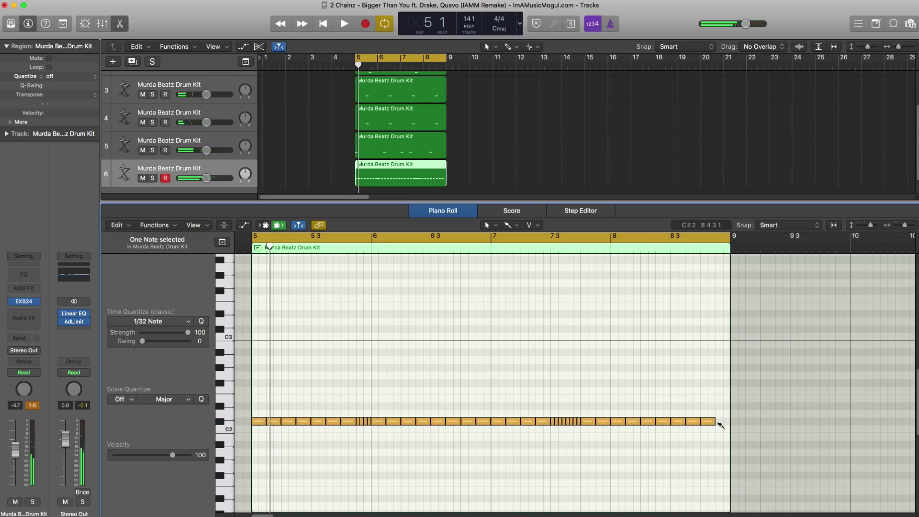
click(733, 424)
key(space)
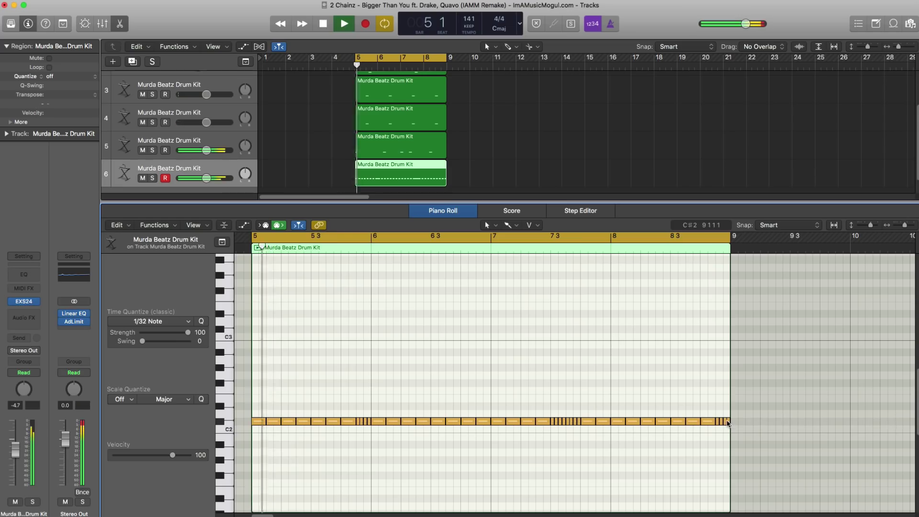
drag(207, 178, 201, 178)
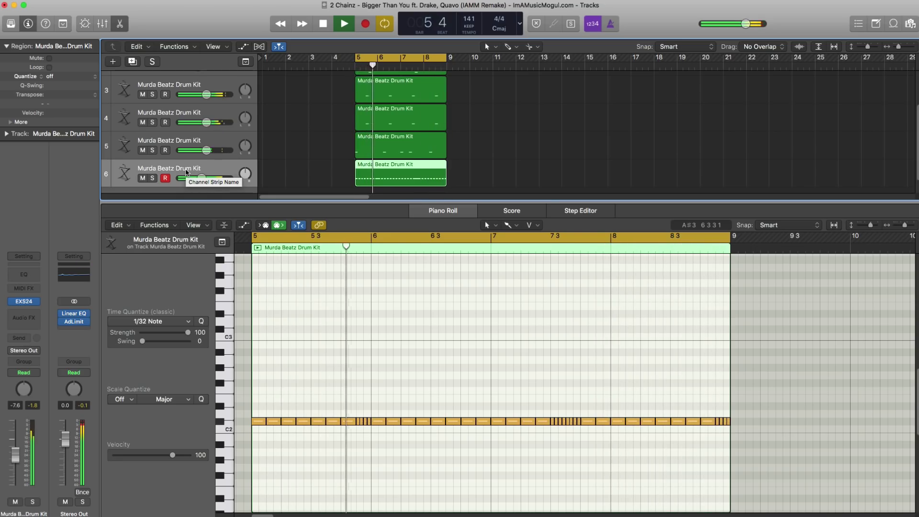
Duplicate the drum kit track as track 7 with a copy of the region, and transpose all its copied notes up to D#2.
click(133, 62)
drag(410, 146, 409, 179)
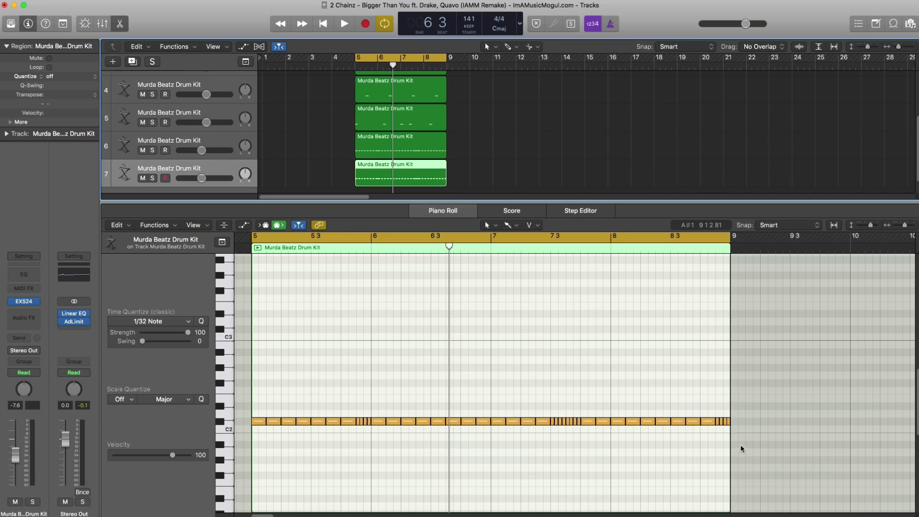
drag(741, 449, 237, 397)
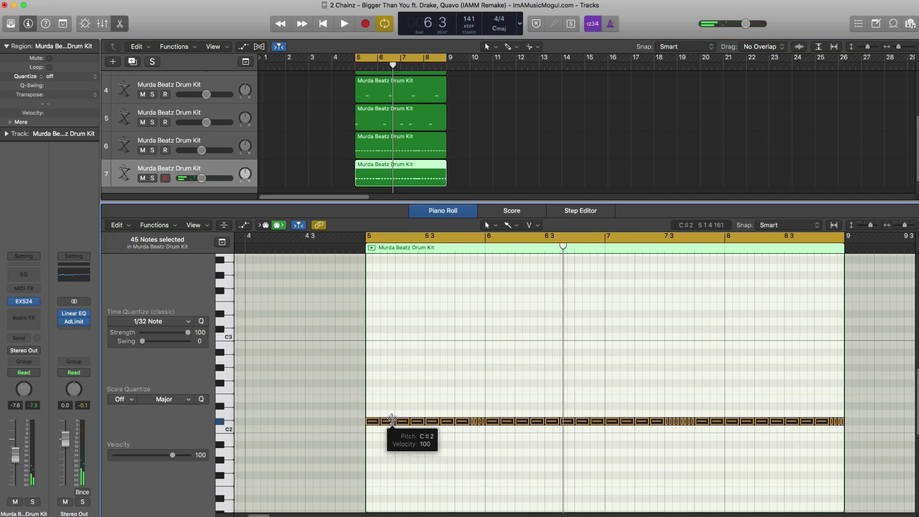
drag(373, 424, 375, 408)
While the loop plays, set track 7's volume to -4.6 dB and pan it to -6.
key(space)
drag(201, 178, 207, 178)
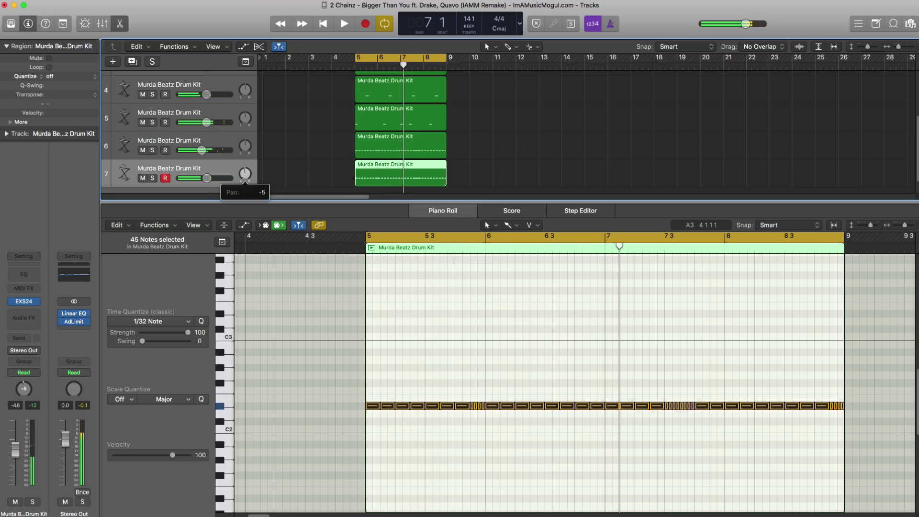
key(space)
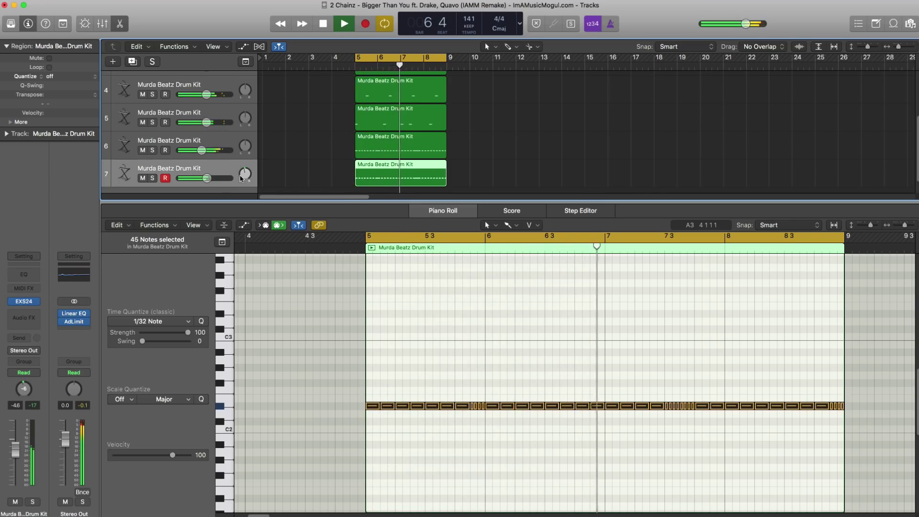
Duplicate the drum kit track as track 8 and create an empty region on it from bar 5 to bar 9.
key(super+d)
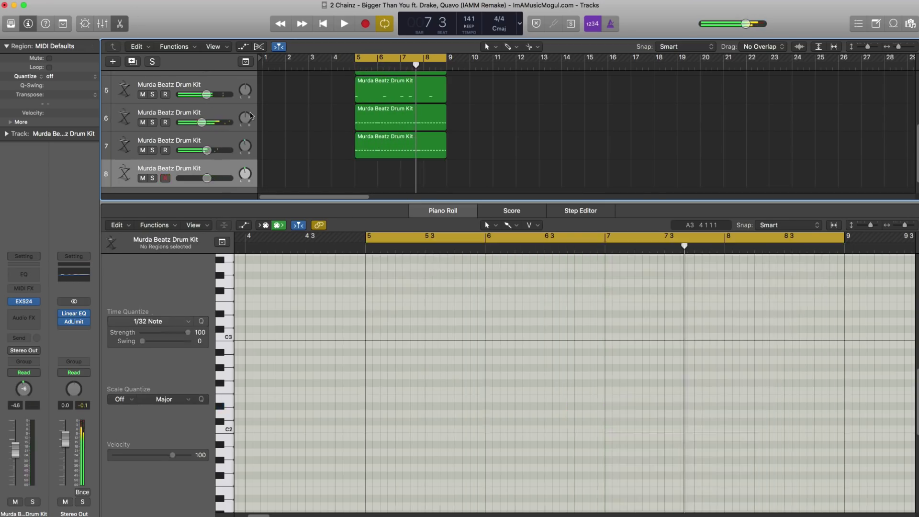
click(378, 178)
mouse_move(379, 178)
mouse_down()
mouse_move(447, 187)
mouse_move(441, 203)
mouse_up()
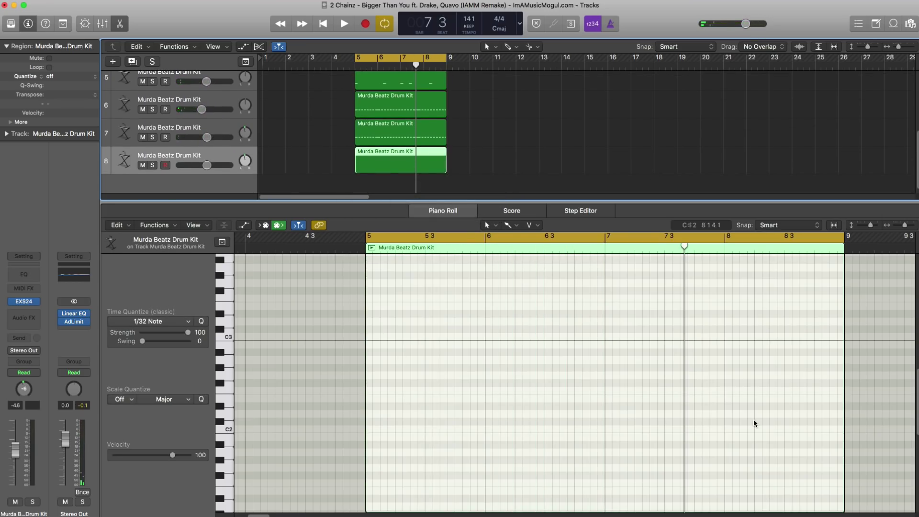
key(space)
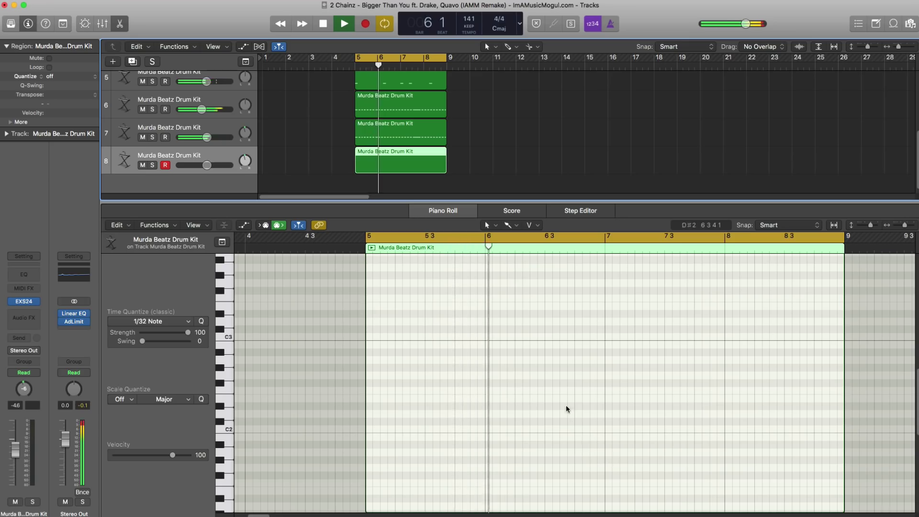
key(space)
super+click(581, 383)
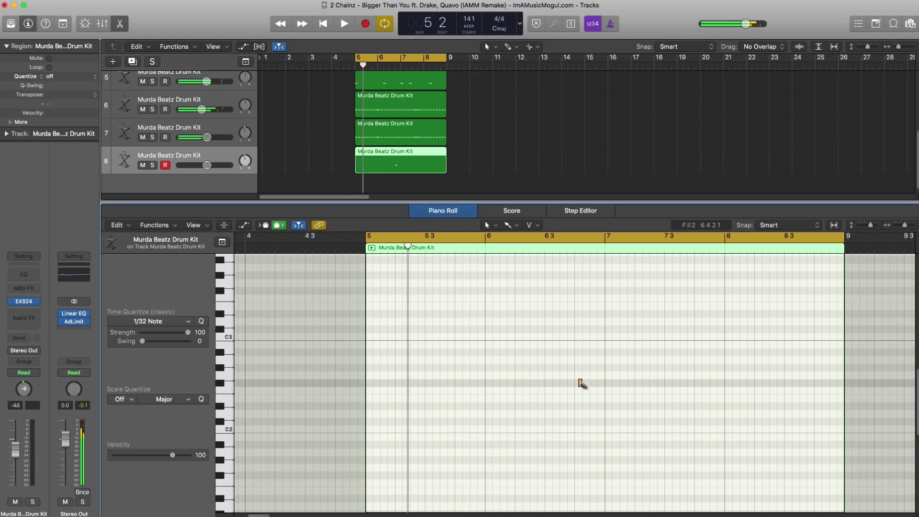
key(super+z)
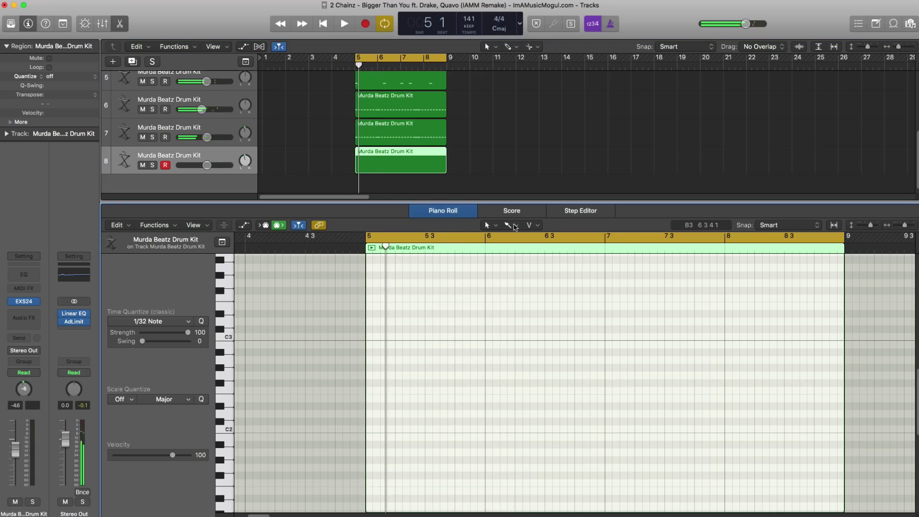
With the Pencil tool, add a note at bar 6 beat 4 on track 8, lower it to F#1, and audition it in the loop.
click(515, 227)
click(530, 251)
super+click(581, 383)
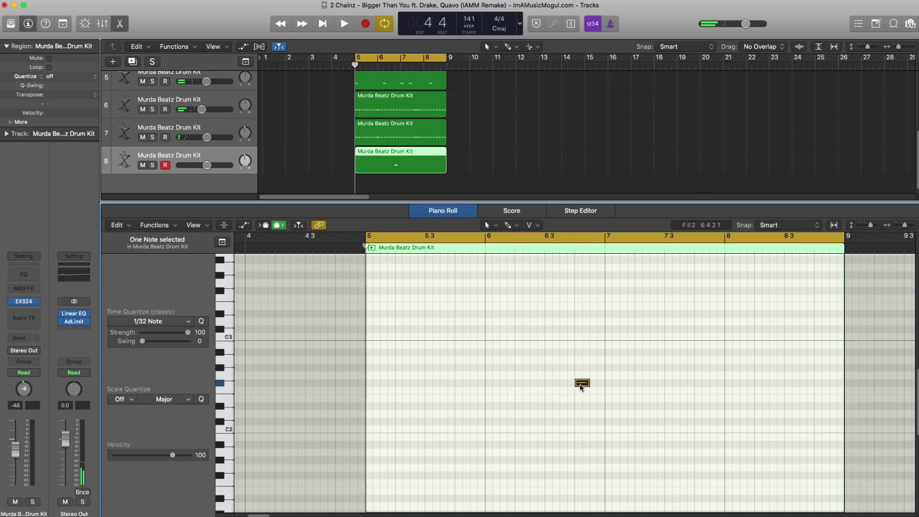
key(space)
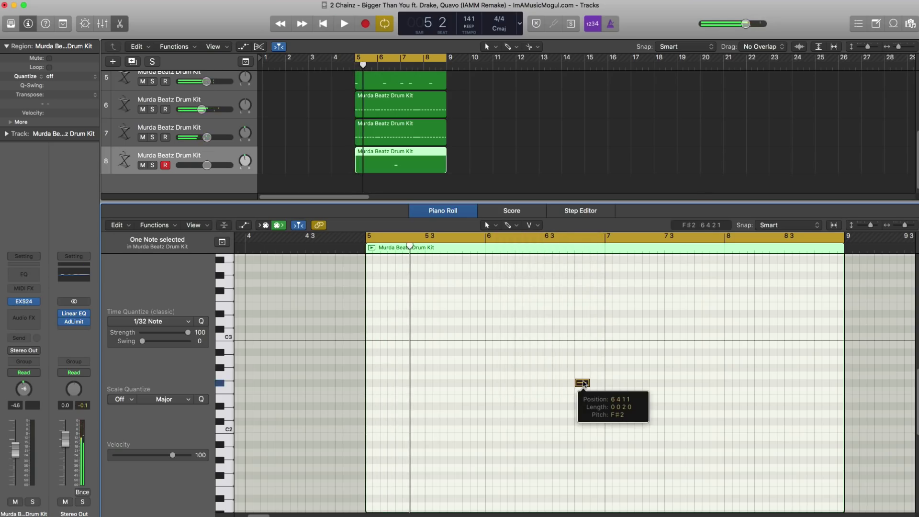
drag(584, 384, 585, 482)
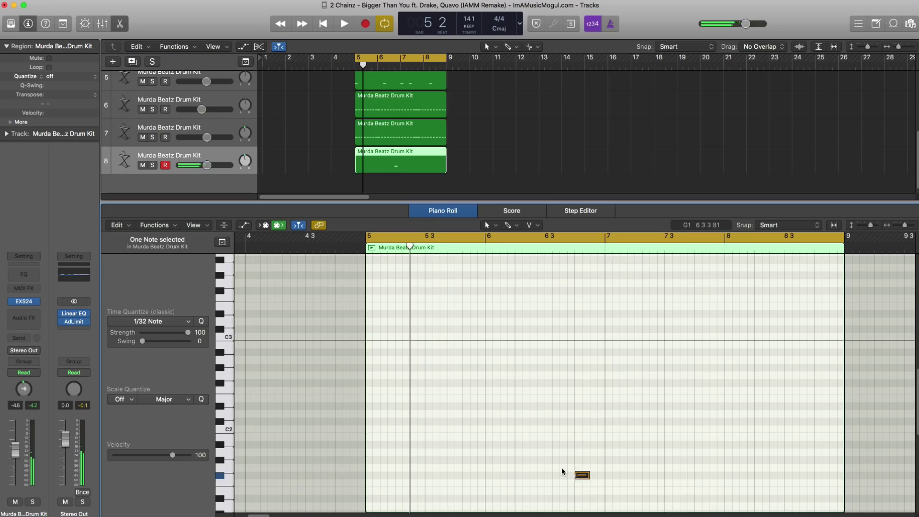
scroll(563, 473, down, 5)
click(581, 347)
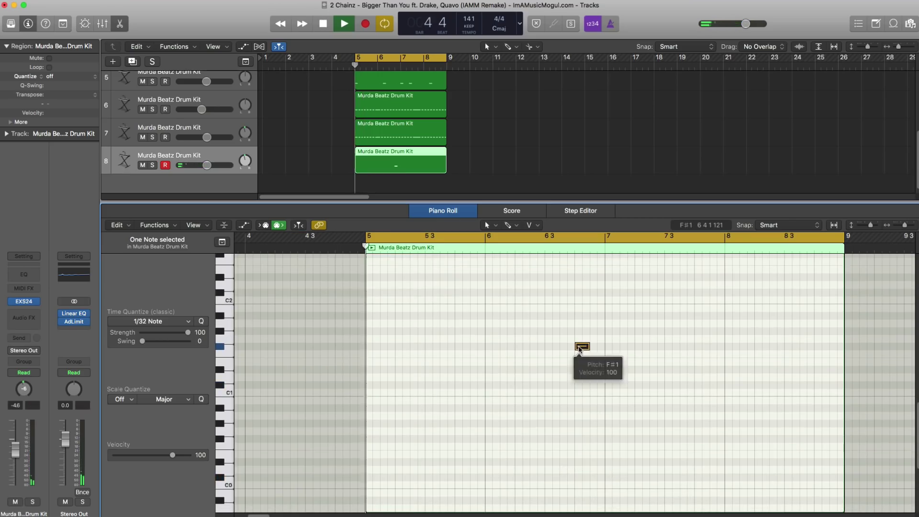
key(space)
click(580, 347)
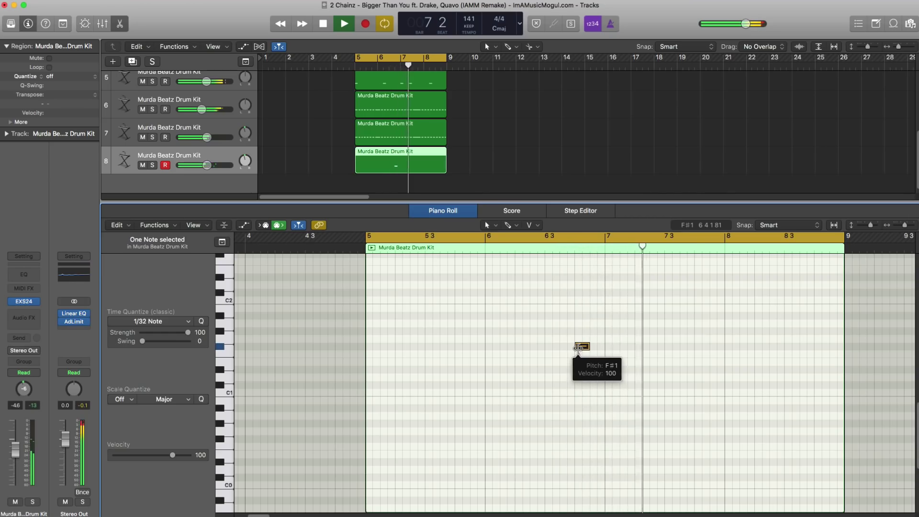
key(space)
Reset track 8's volume to 0.0 dB and add a second F#1 note at bar 8 beat 4 during playback.
alt+click(206, 165)
key(space)
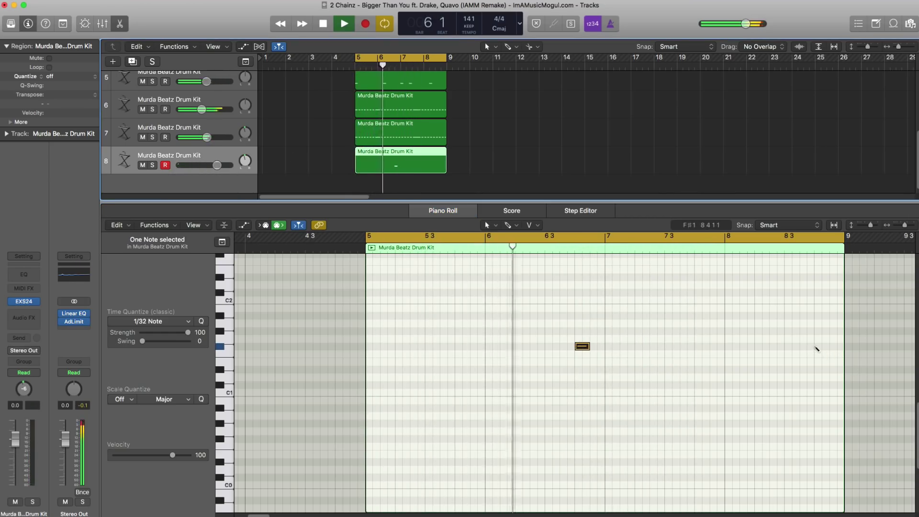
super+click(815, 346)
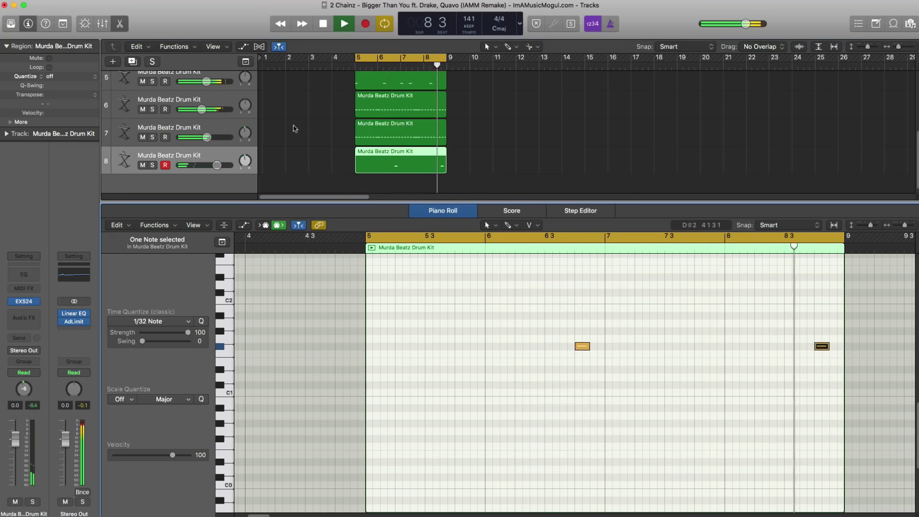
Lower track 8's volume to -2.0 dB and pan it to +9 while the loop plays.
drag(217, 165, 213, 165)
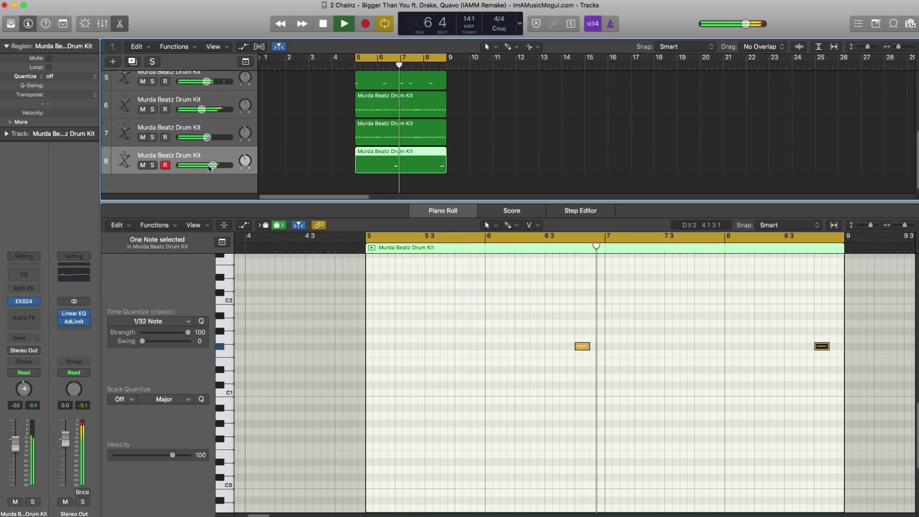
drag(245, 160, 245, 151)
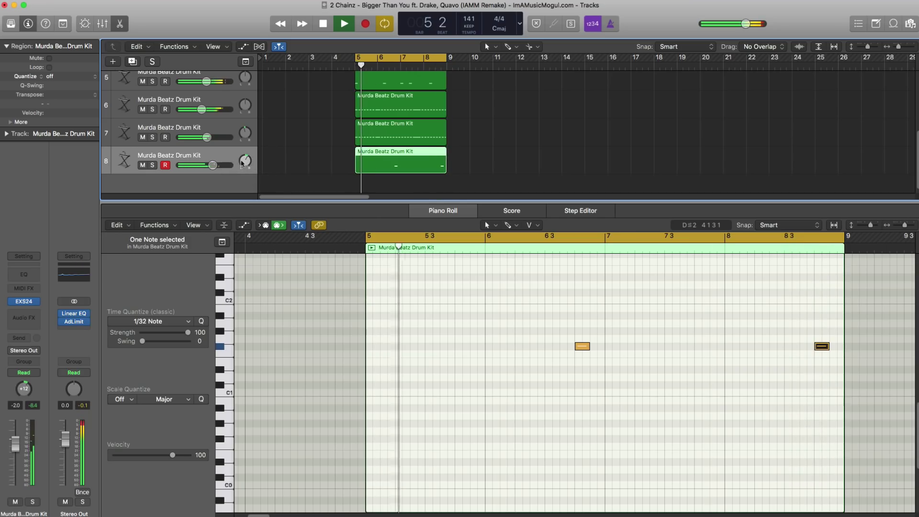
drag(248, 159, 248, 161)
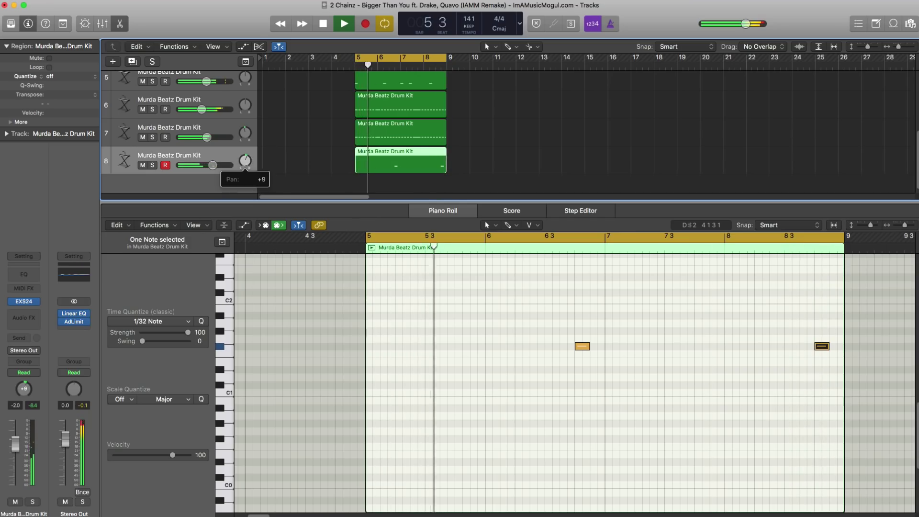
Duplicate the drum kit track as track 9 and create an empty region on it from bar 5 to bar 9.
click(133, 60)
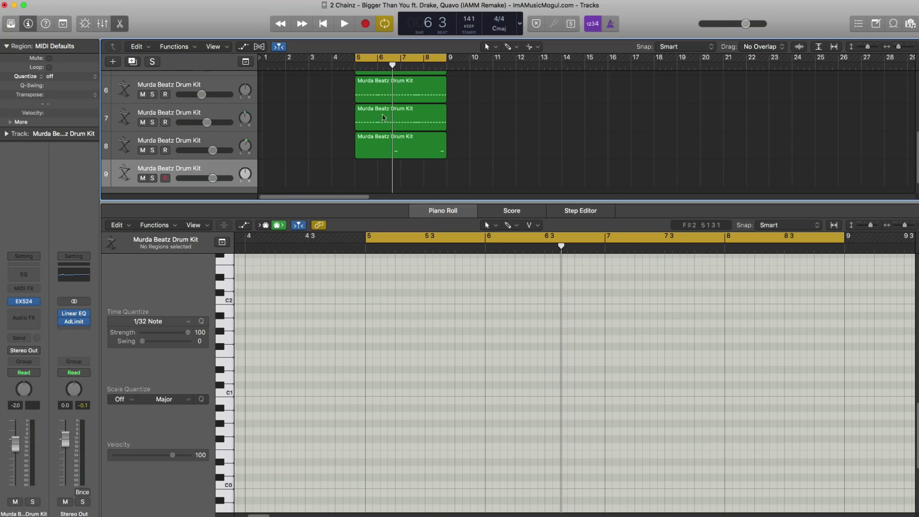
click(375, 170)
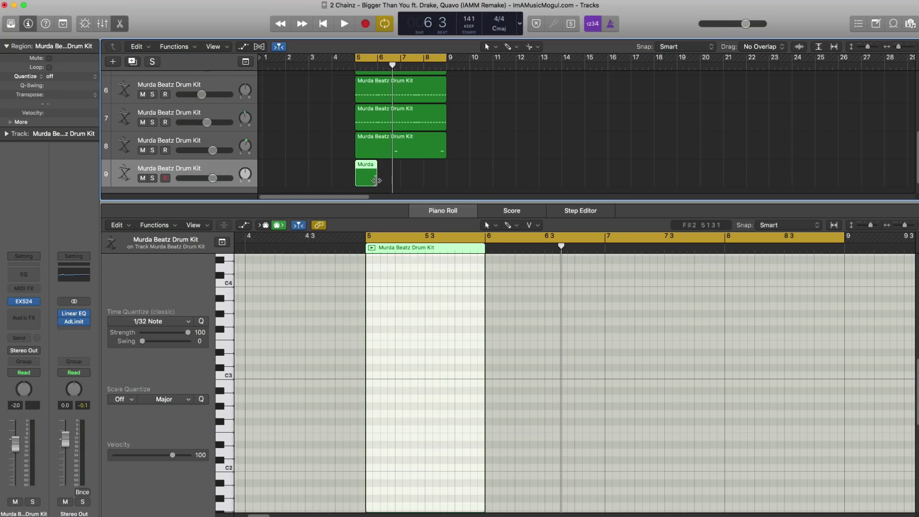
drag(376, 180, 449, 184)
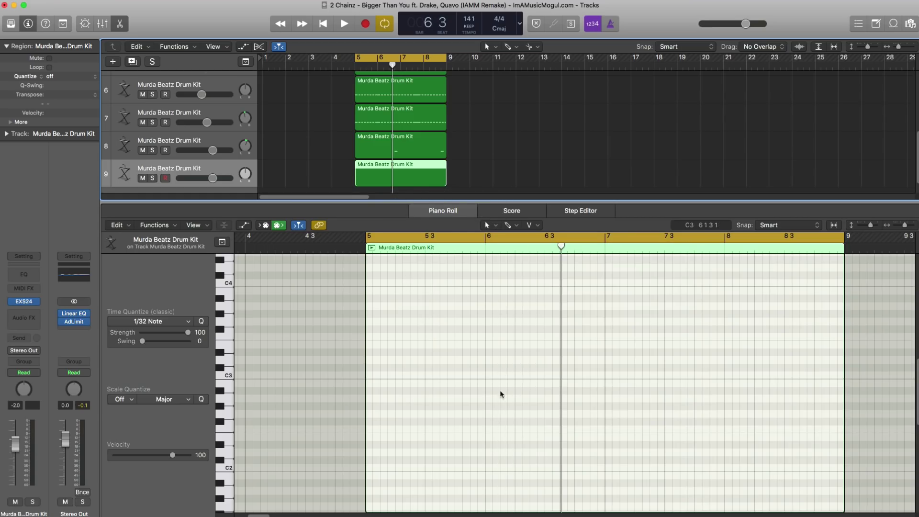
Add two short G#1 notes on track 9 at 5 4 1 and 5 4 3, auditioning them in the loop.
key(space)
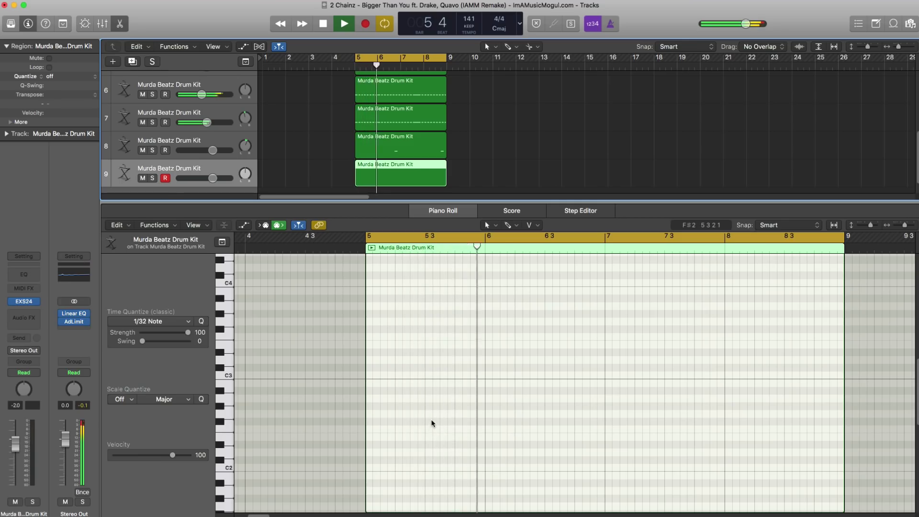
key(space)
click(431, 406)
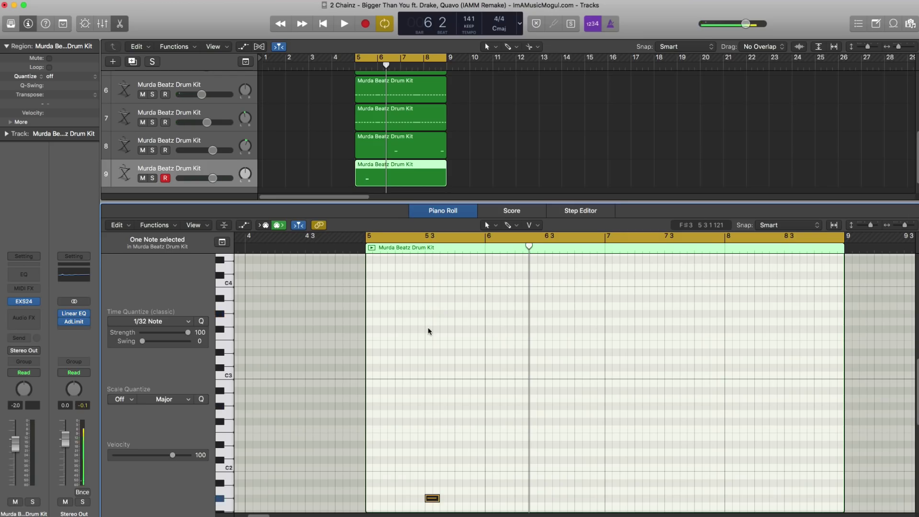
scroll(435, 401, down, 5)
drag(432, 388, 461, 387)
key(space)
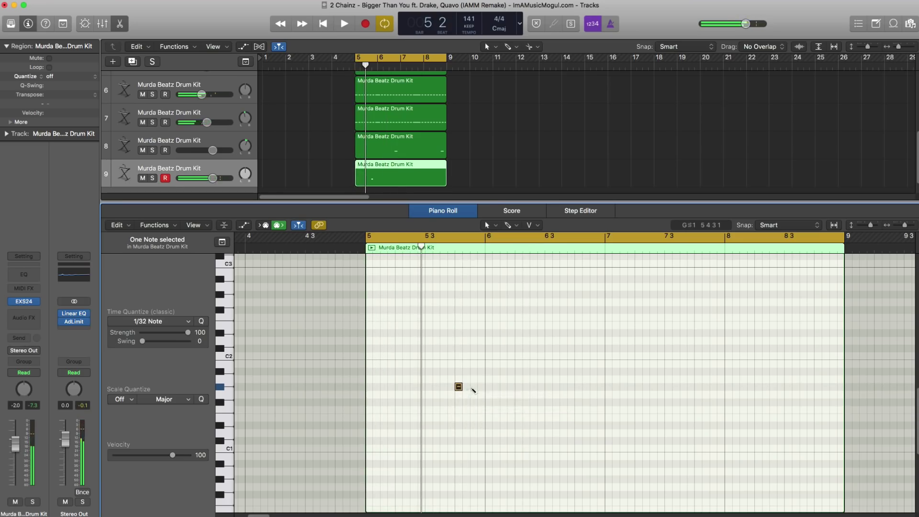
super+click(473, 387)
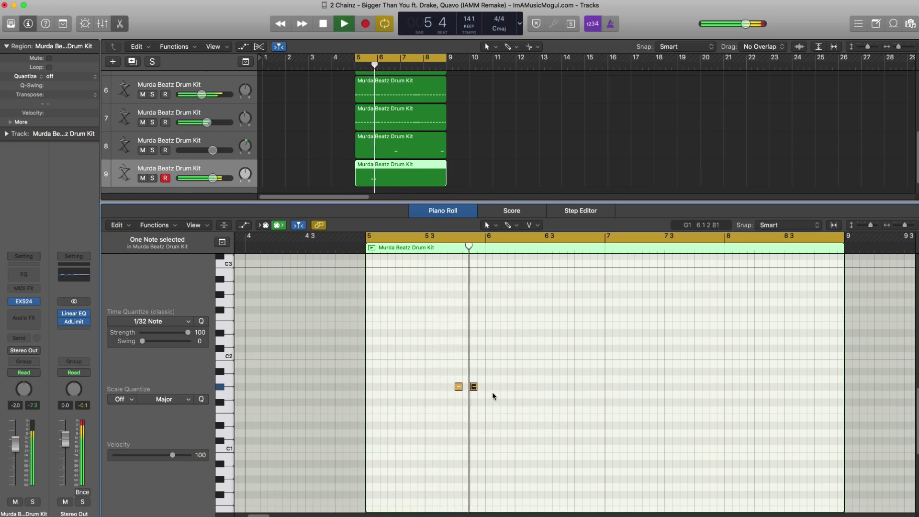
key(space)
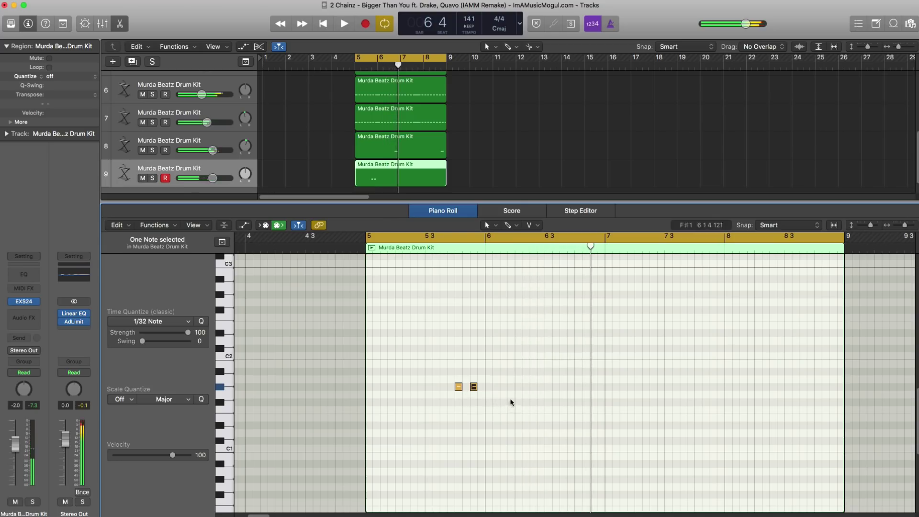
Add more G#1 notes on track 9 at 6 1 3, 7 1 3, 7 4 1, 7 4 3 and 8 1 3 between playbacks.
key(space)
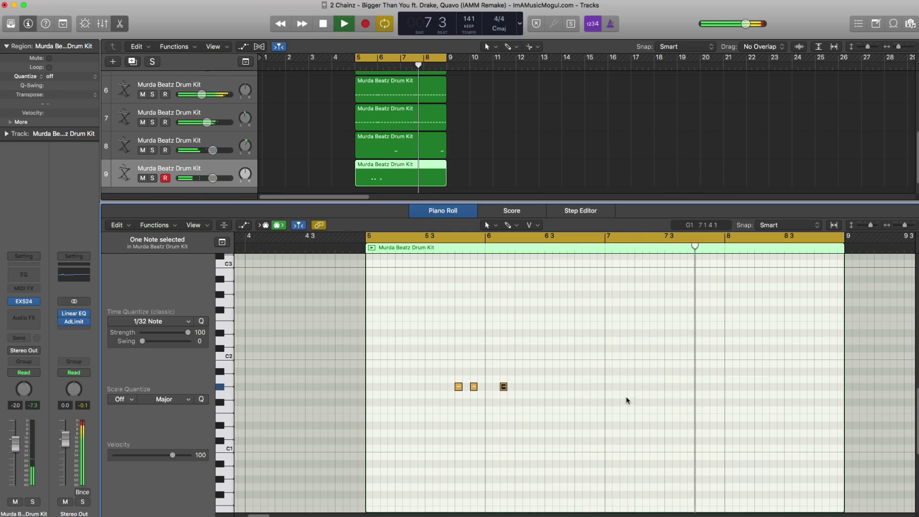
key(space)
key(space)
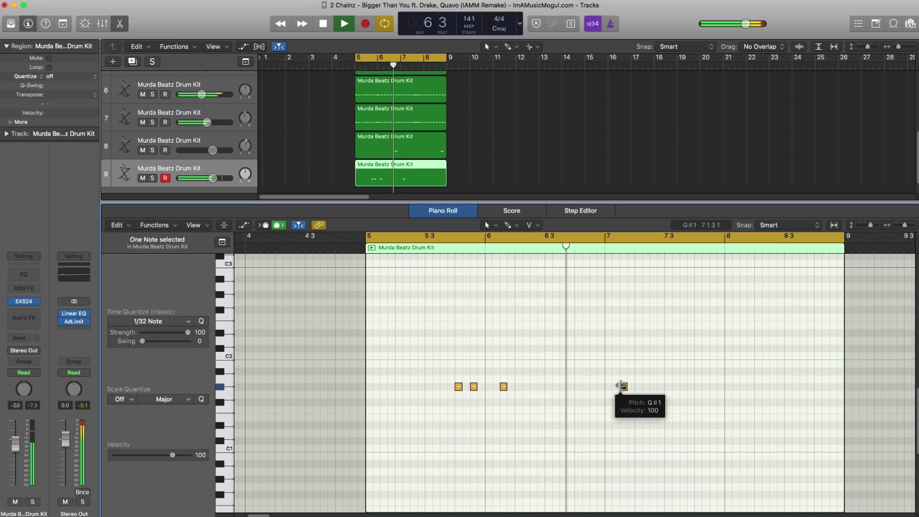
key(space)
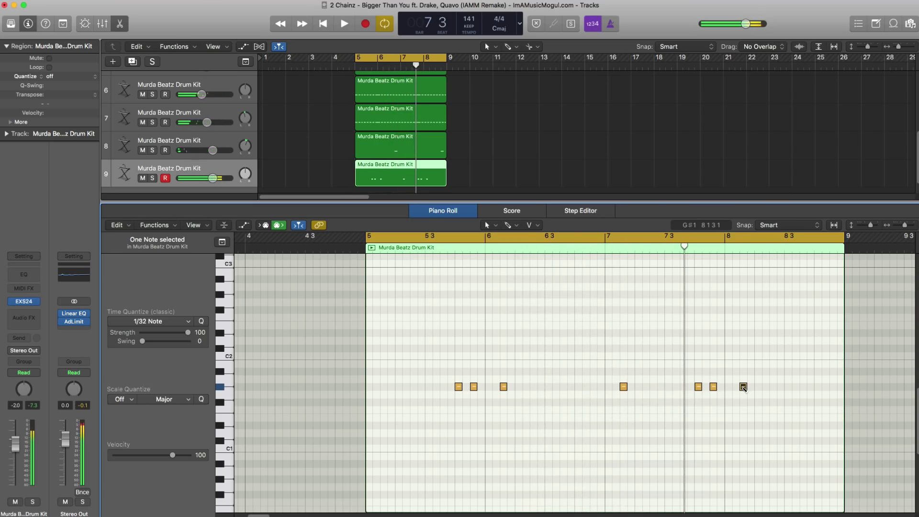
Play the loop and lower track 9's volume to -5.0 dB.
key(space)
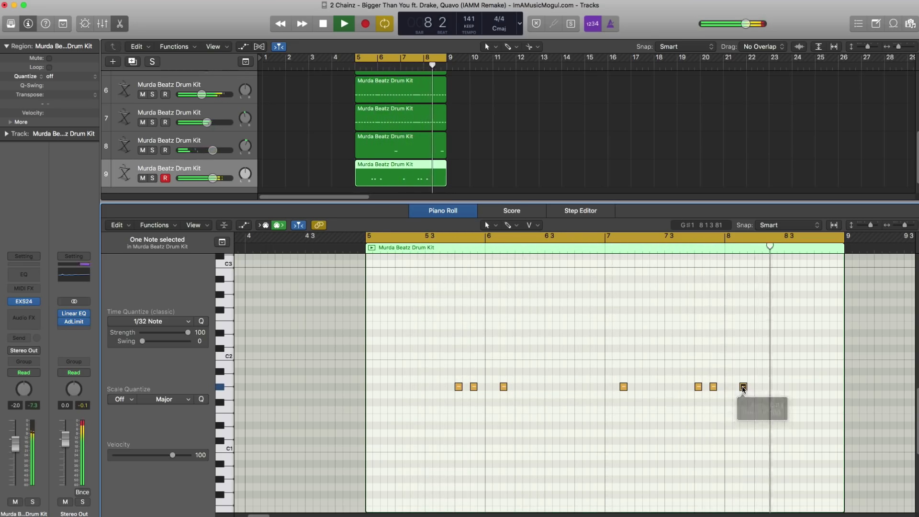
click(213, 178)
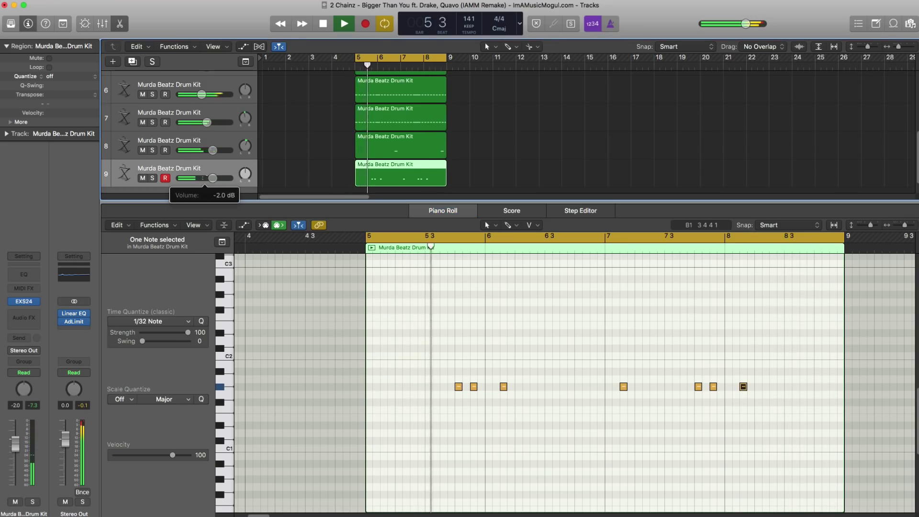
drag(212, 178, 206, 178)
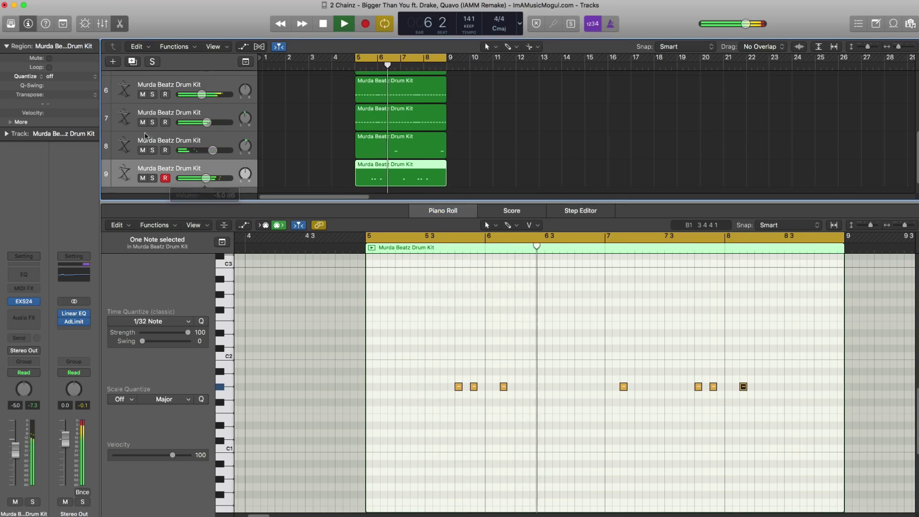
Duplicate the drum kit track as track 10 and copy track 9's region onto it at bar 5.
click(132, 62)
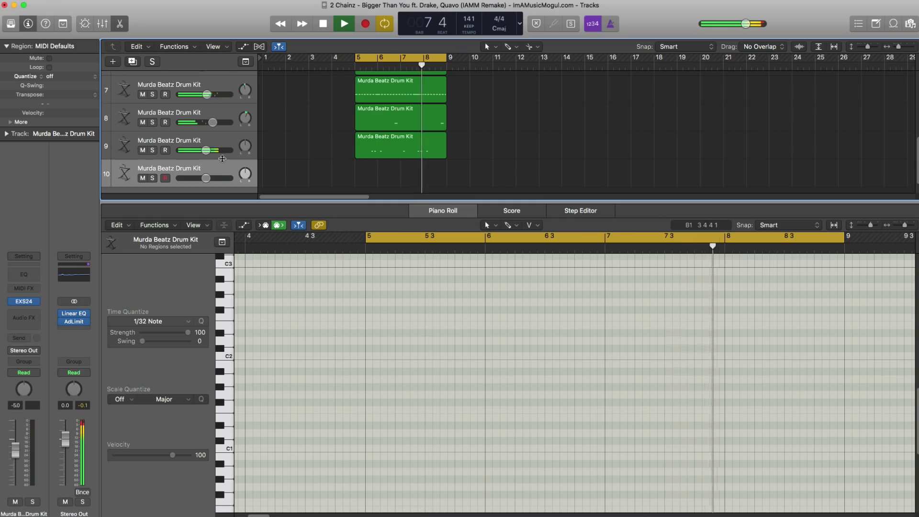
key(space)
click(390, 160)
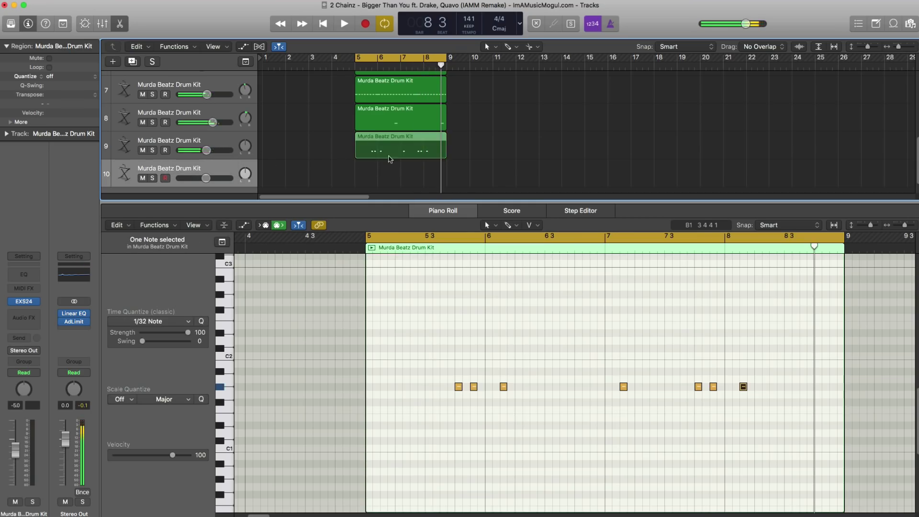
drag(391, 159, 391, 187)
Raise all seven notes in track 10's region to A#1 and audition them in the loop.
drag(406, 354, 743, 370)
key(space)
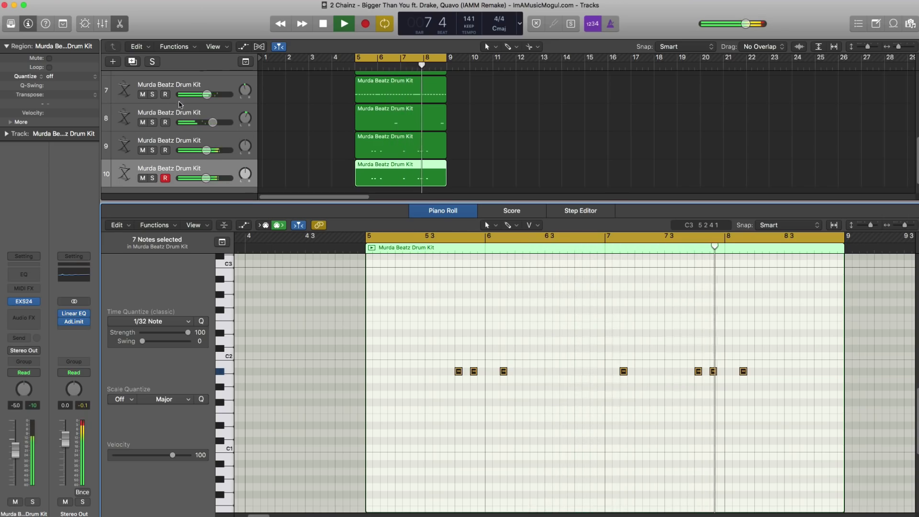
key(space)
Undo an extra drum kit duplicate and create one new software instrument track with an empty channel strip as track 11.
click(132, 63)
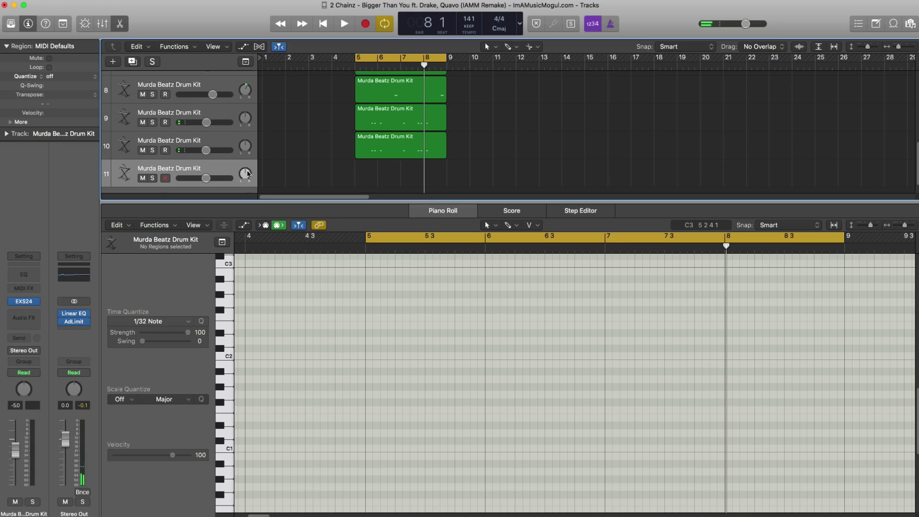
key(super+z)
click(113, 61)
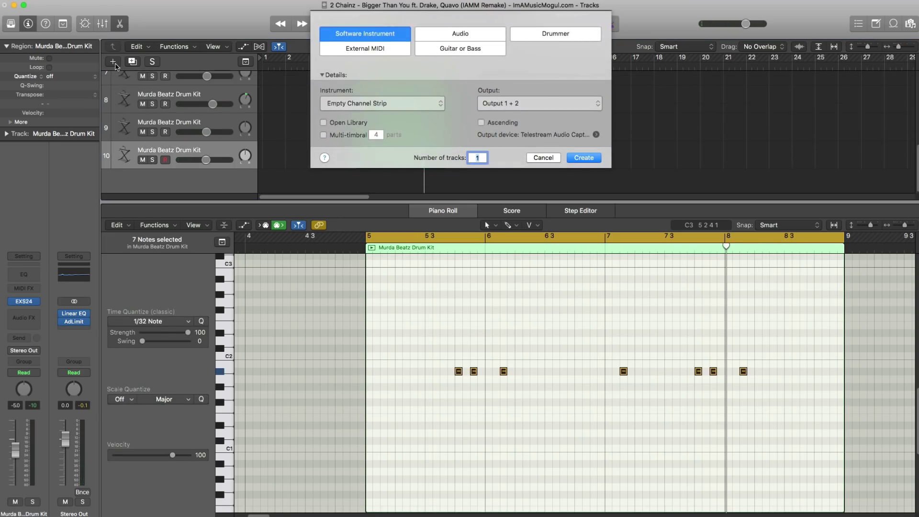
key(Return)
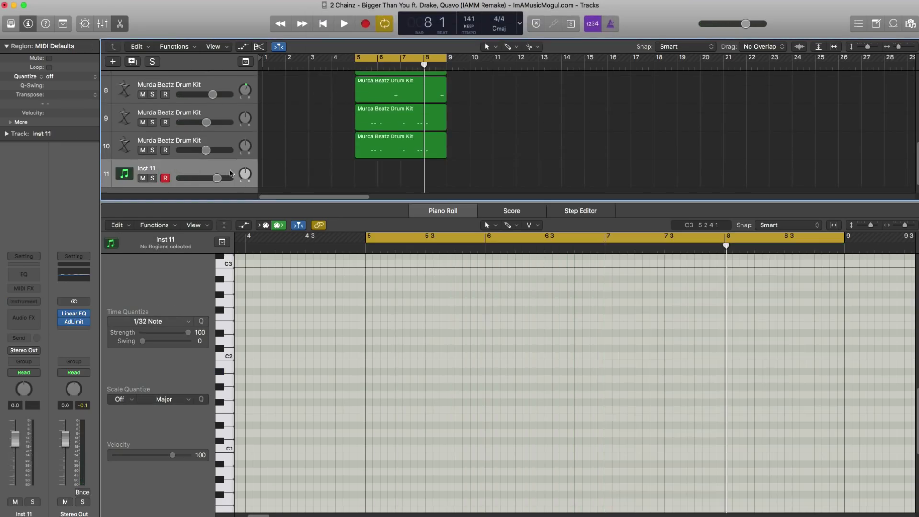
Load the ES2 synthesizer on track 11 with the 808 preset and close its plug-in window.
click(31, 301)
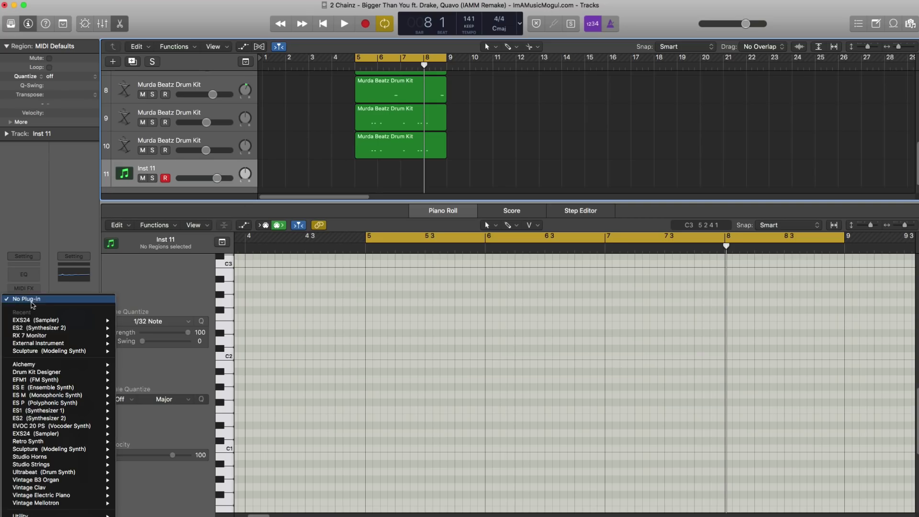
click(40, 328)
click(149, 33)
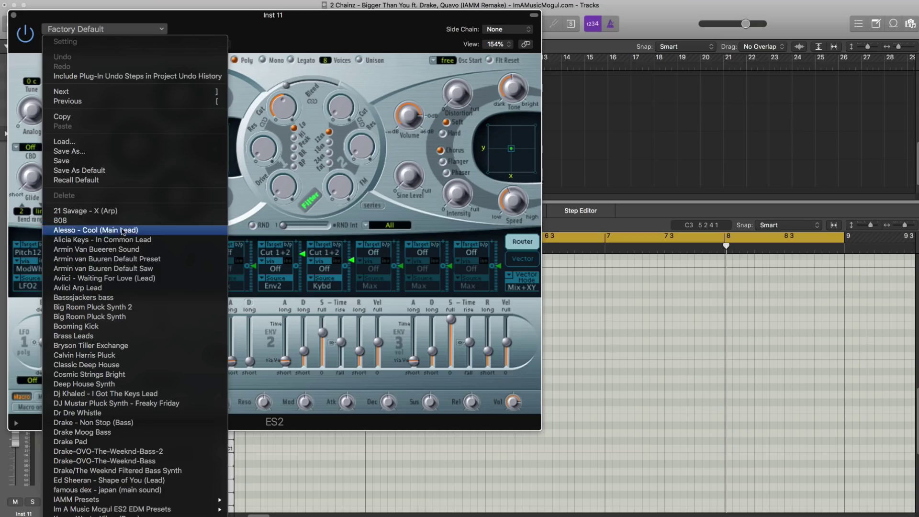
click(144, 220)
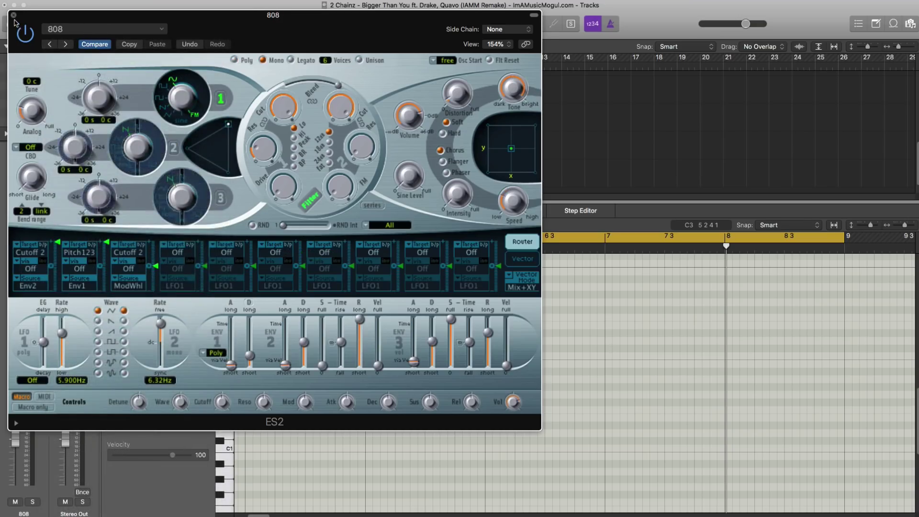
click(13, 15)
Create a region on the 808 track from bar 5 to bar 9 and add a short C#0 note at bar 5 beat 1.
click(356, 182)
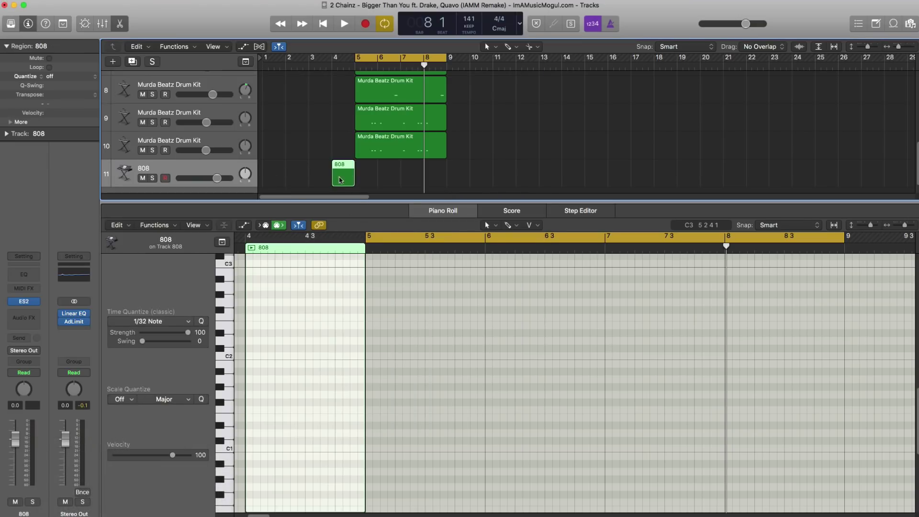
drag(356, 181, 447, 182)
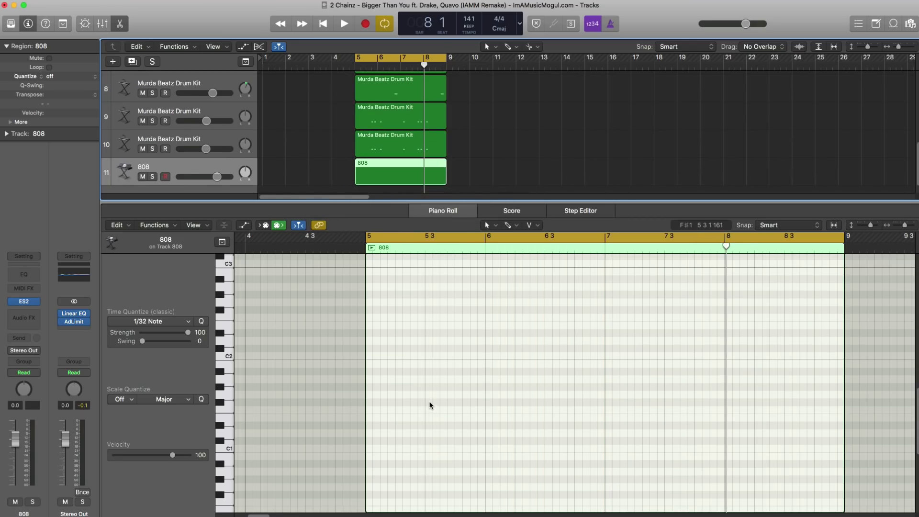
scroll(430, 406, down, 5)
key(space)
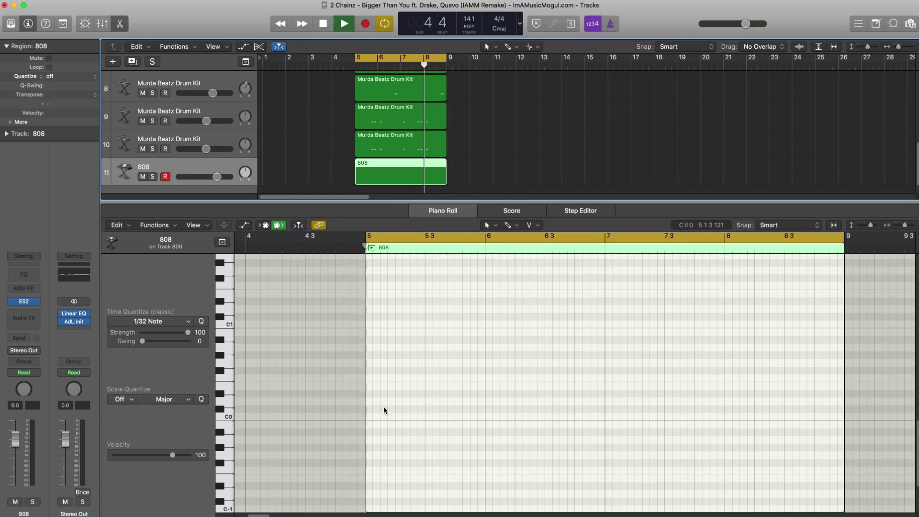
click(370, 409)
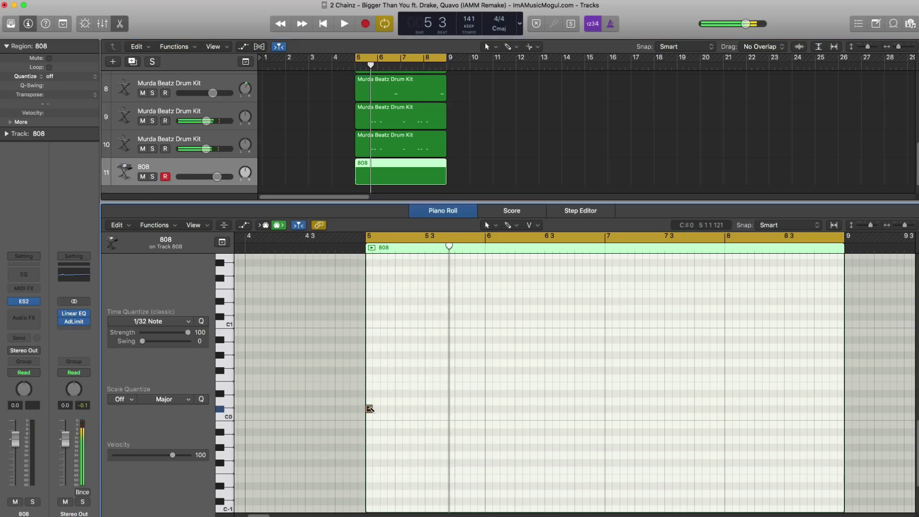
key(space)
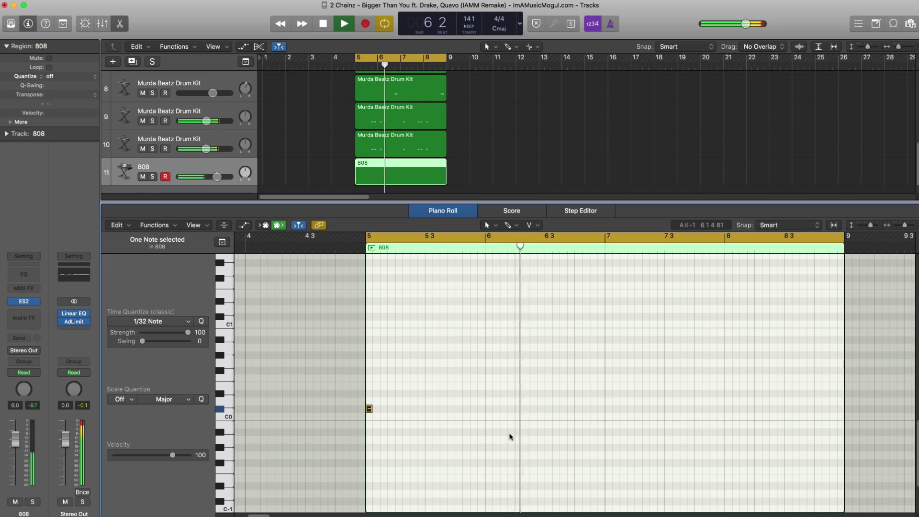
Add an A-1 note in bar 6 of the 808 region, shift it to 6 2 3, and audition it.
key(space)
key(space)
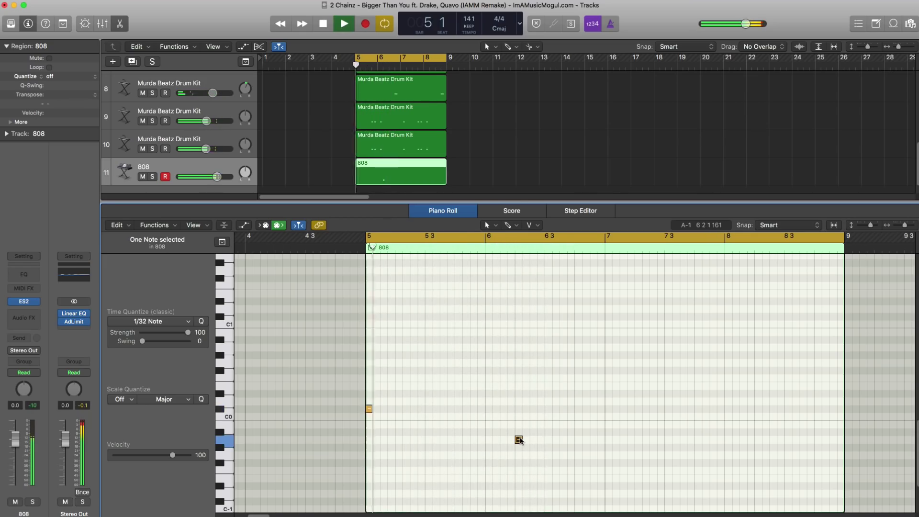
drag(520, 440, 535, 439)
key(space)
key(space)
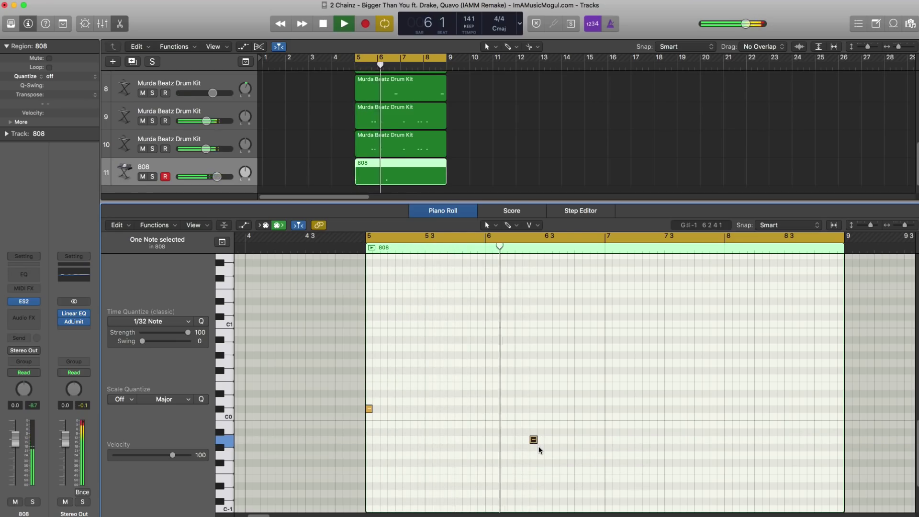
key(space)
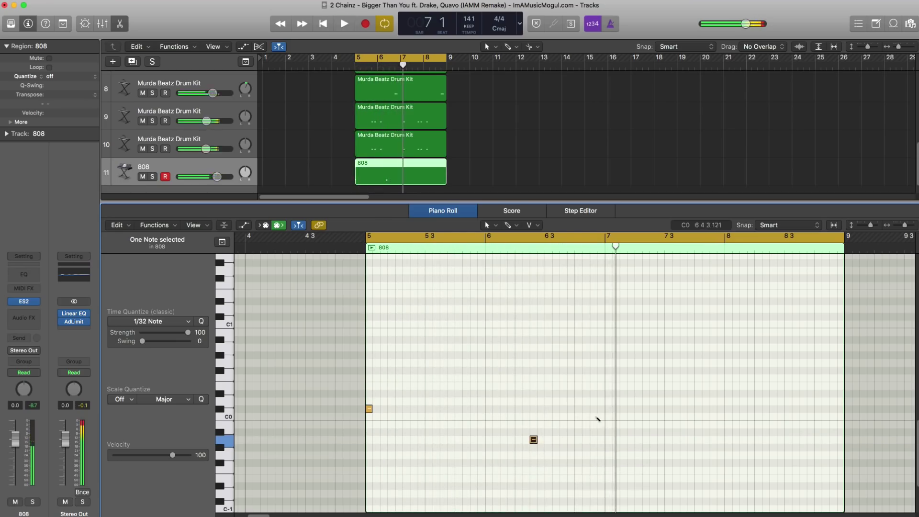
Add C#0 notes to the 808 region at bar 7 beat 1, bar 7 beat 3 and bar 8 beat 2, checking them against the loop.
key(space)
click(609, 409)
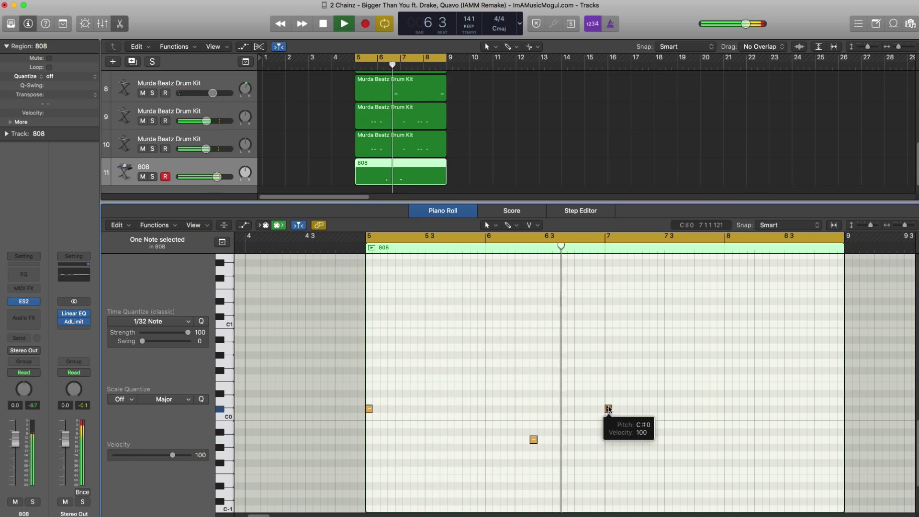
key(space)
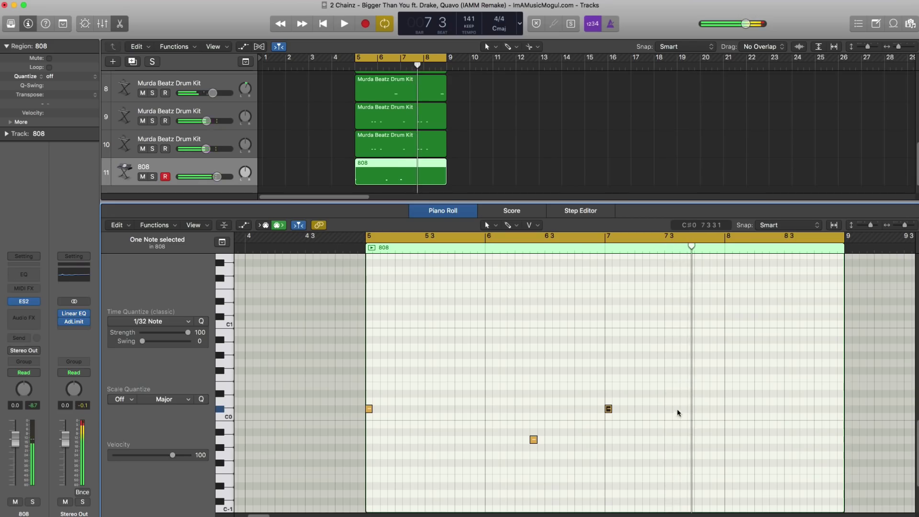
click(758, 409)
key(space)
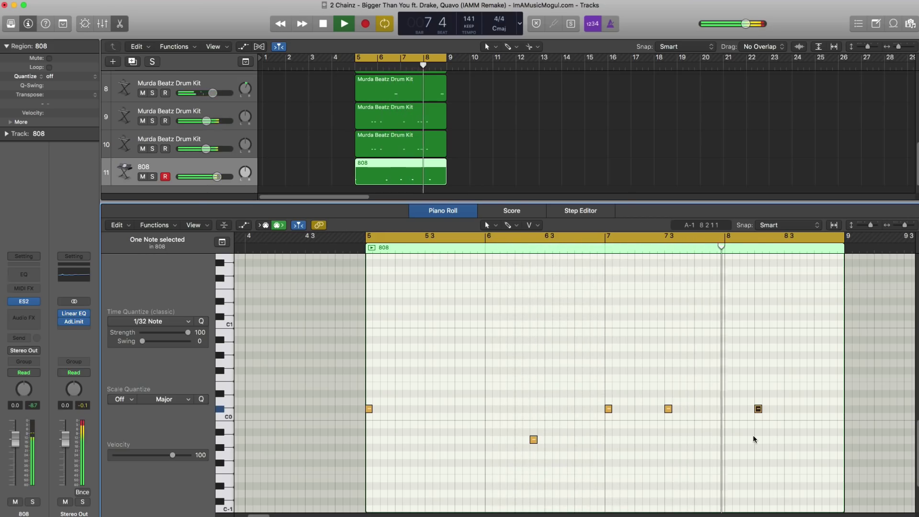
Add two adjacent C#0 notes at 8 4 1 and 8 4 2 in the 808 region.
key(space)
click(814, 409)
click(825, 409)
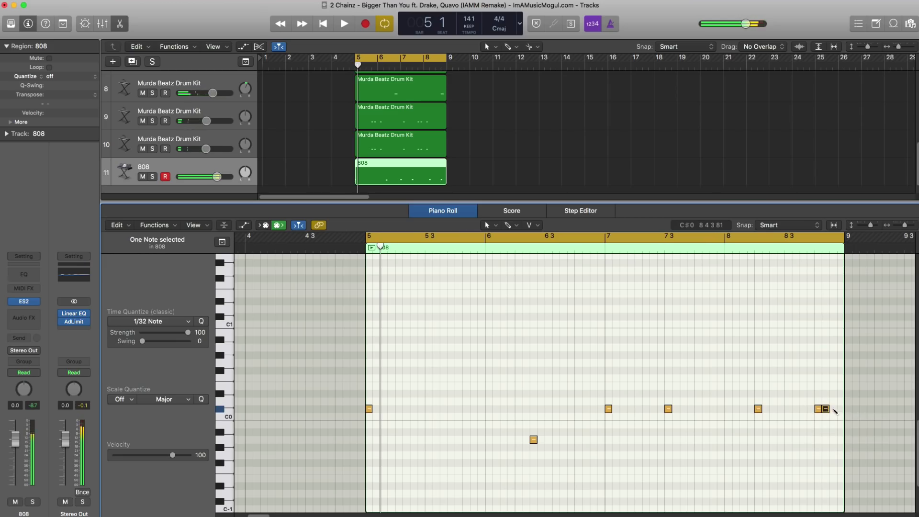
Add a third consecutive C#0 note right after the pair at the end of bar 8 in the 808 region and audition the loop.
key(space)
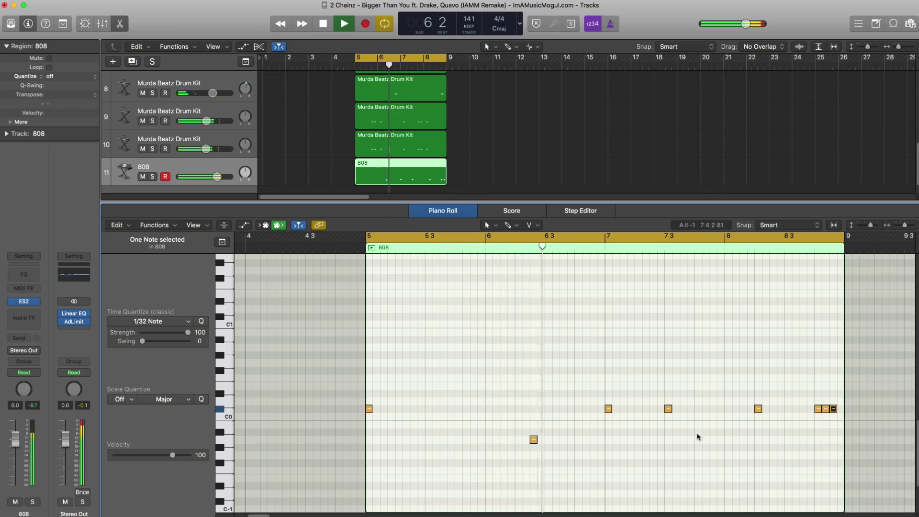
key(space)
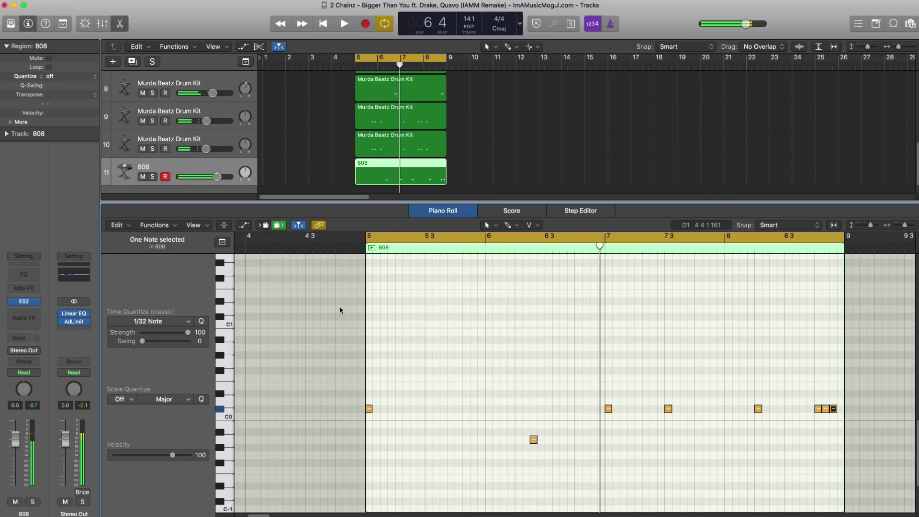
In the 808 track's ES2 synth, adjust the envelope 3 release to about 1600 ms.
click(24, 302)
drag(349, 33, 525, 44)
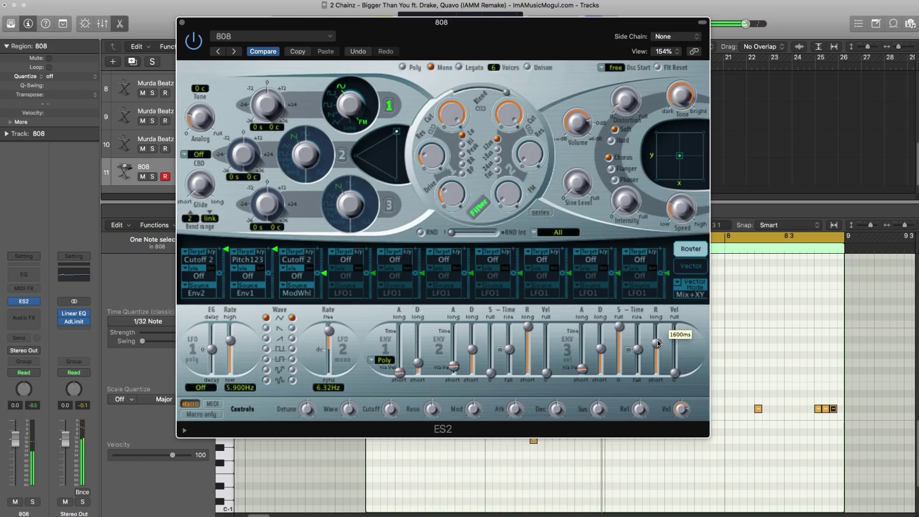
drag(658, 343, 659, 345)
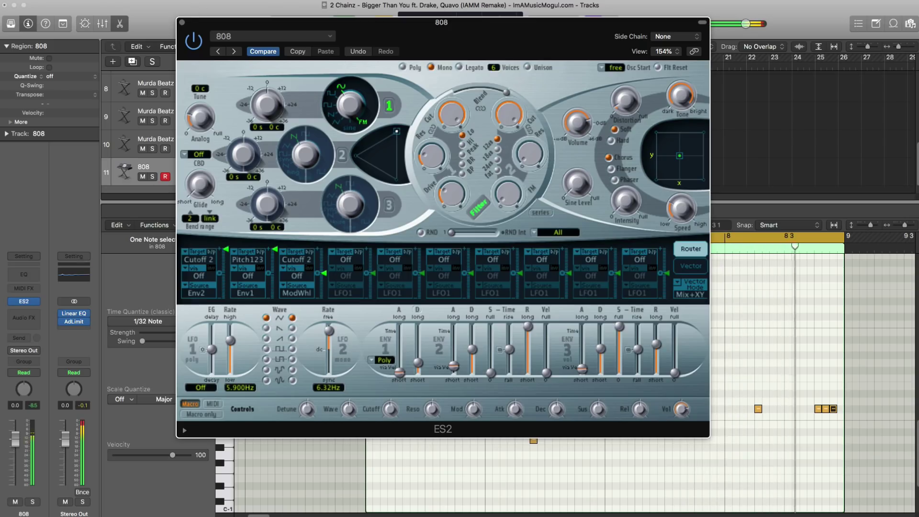
click(182, 22)
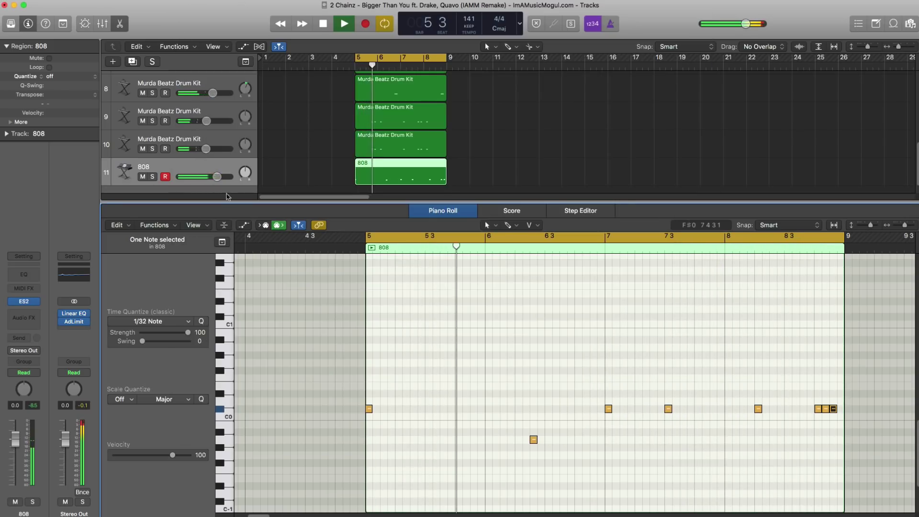
Lower the 808 track's volume to -1.0 dB during playback and hide the piano roll to show all tracks.
drag(221, 182, 220, 181)
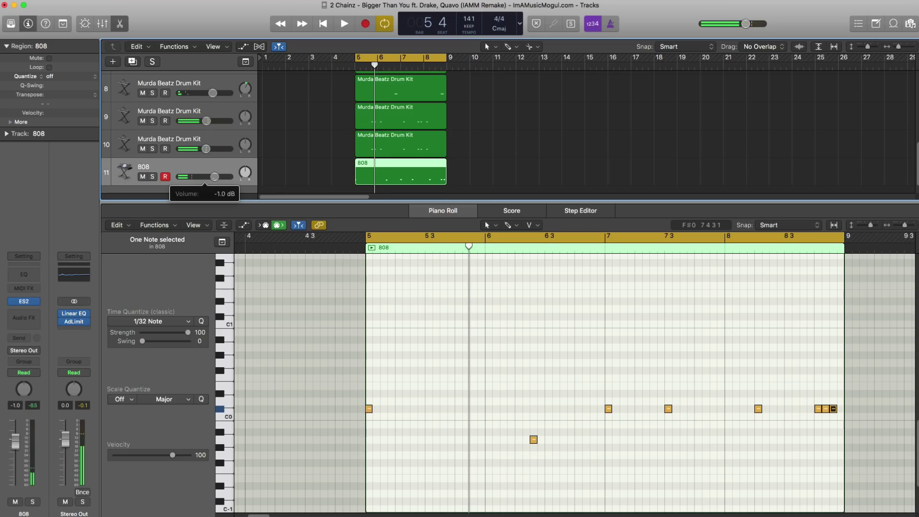
key(space)
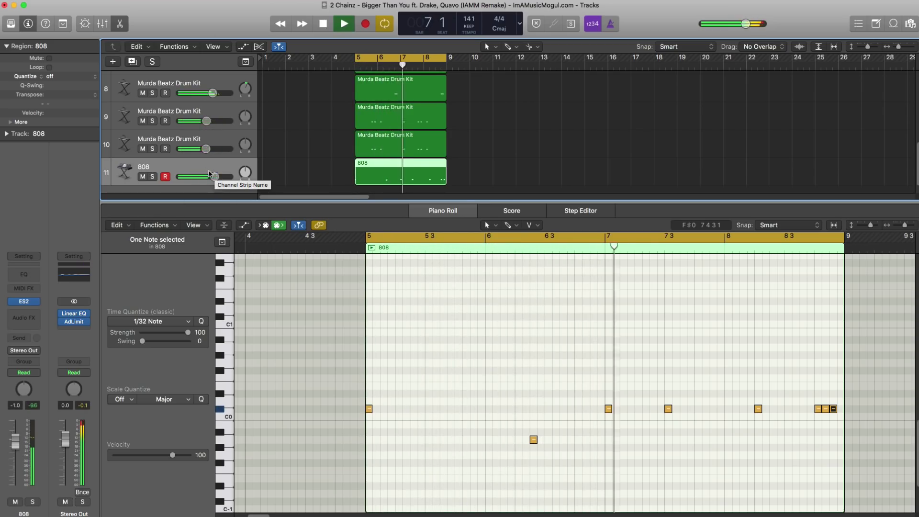
key(x)
key(x)
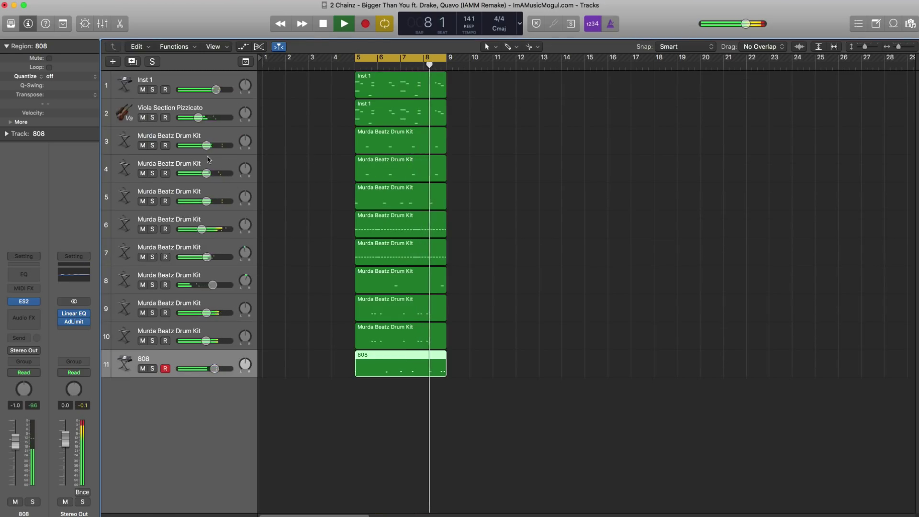
Lower the volumes of the Inst 1 and Viola Section Pizzicato tracks together, bringing Inst 1 to -2.2 dB.
click(203, 115)
click(204, 142)
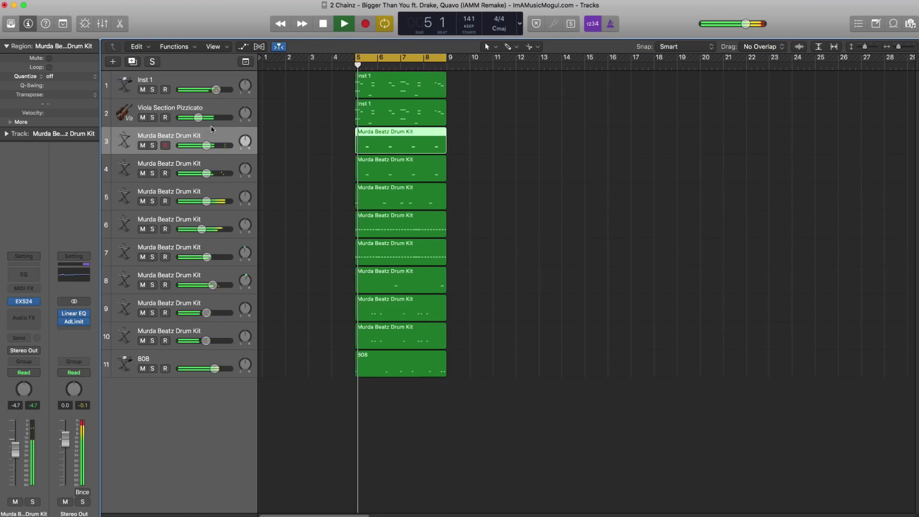
click(201, 88)
shift+click(204, 102)
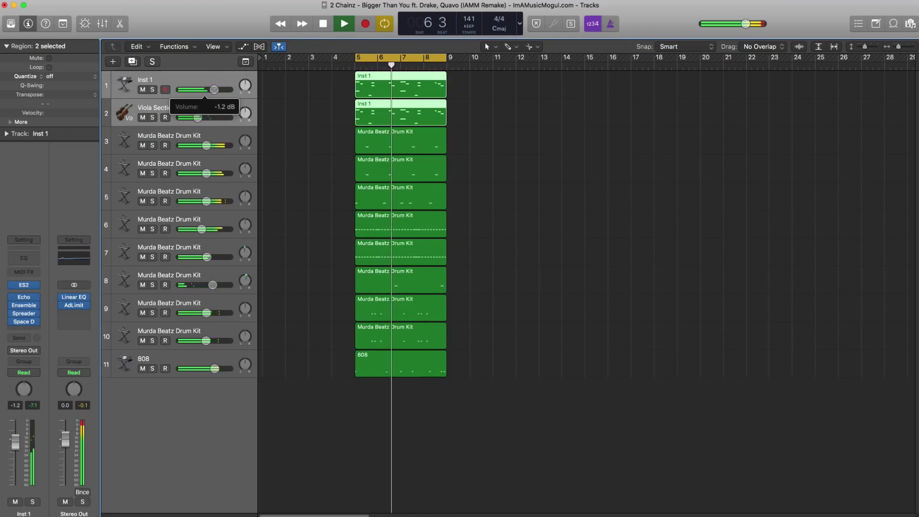
drag(209, 115, 207, 130)
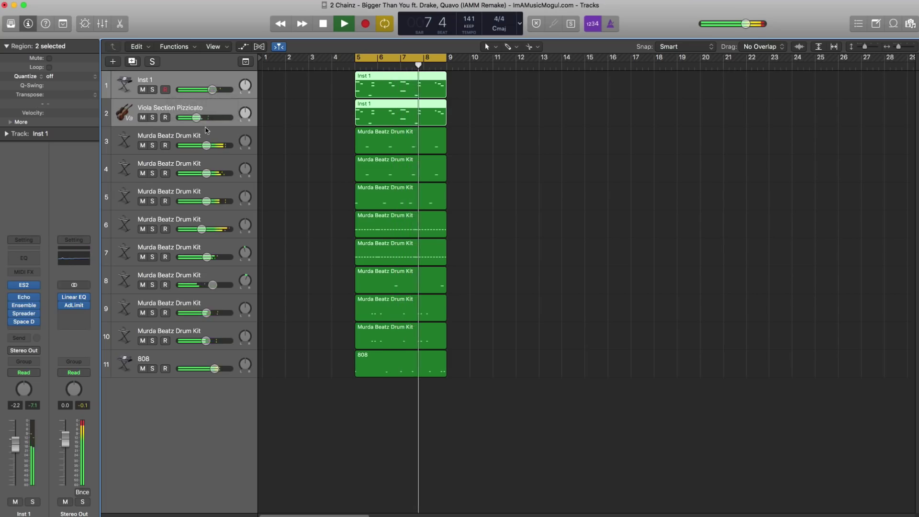
Lower the volumes of all eight Murda Beatz Drum Kit tracks together, bringing track 10 to -5.7 dB.
click(207, 134)
shift+click(207, 345)
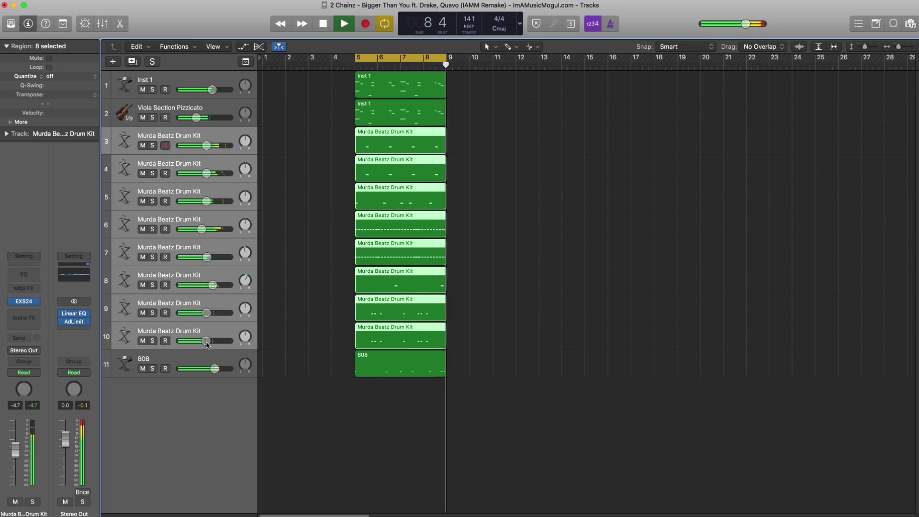
mouse_move(207, 345)
mouse_down()
mouse_move(209, 363)
mouse_move(205, 340)
mouse_up()
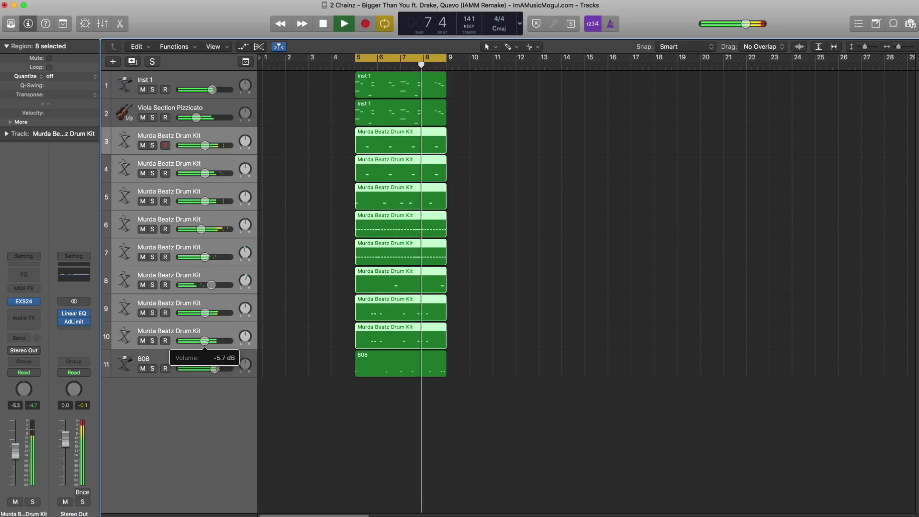
Raise Inst 1 to -1.0 dB together with Viola Section Pizzicato to -11.2 dB, and turn the 808 track up slightly.
click(168, 88)
shift+click(179, 109)
drag(196, 118, 197, 117)
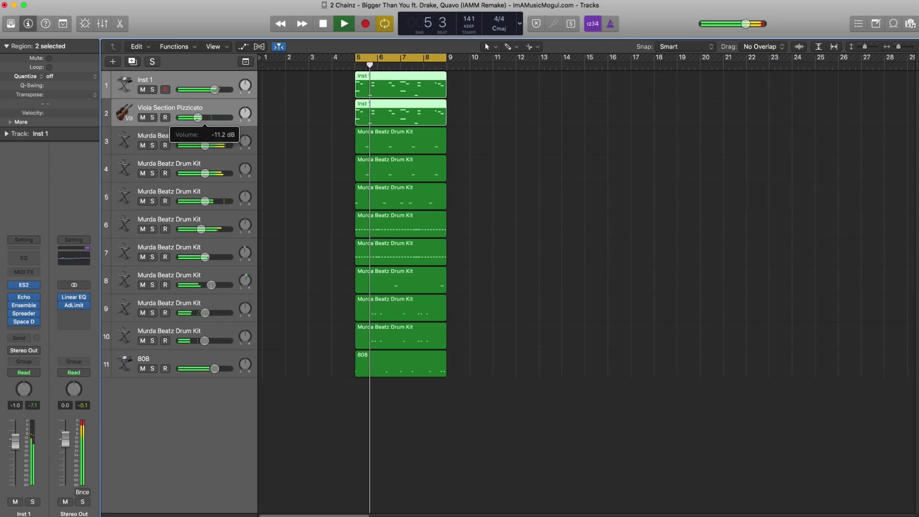
drag(215, 369, 217, 368)
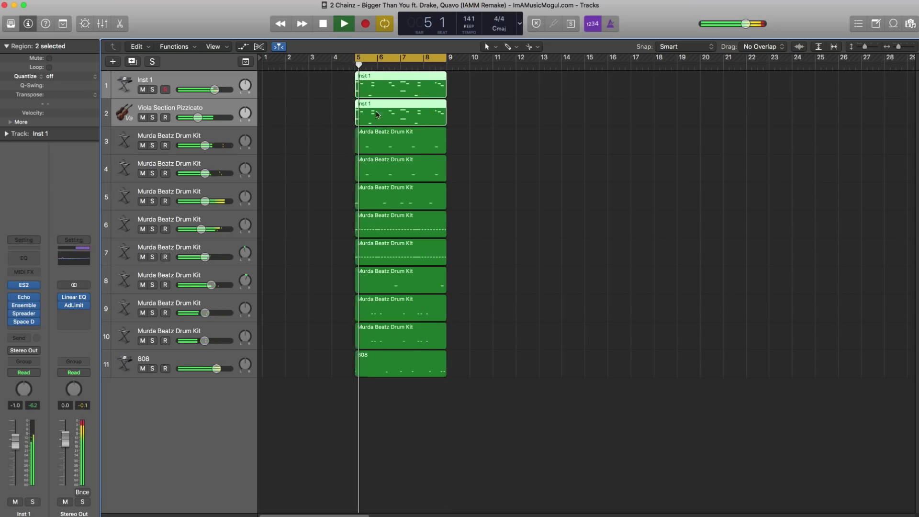
key(space)
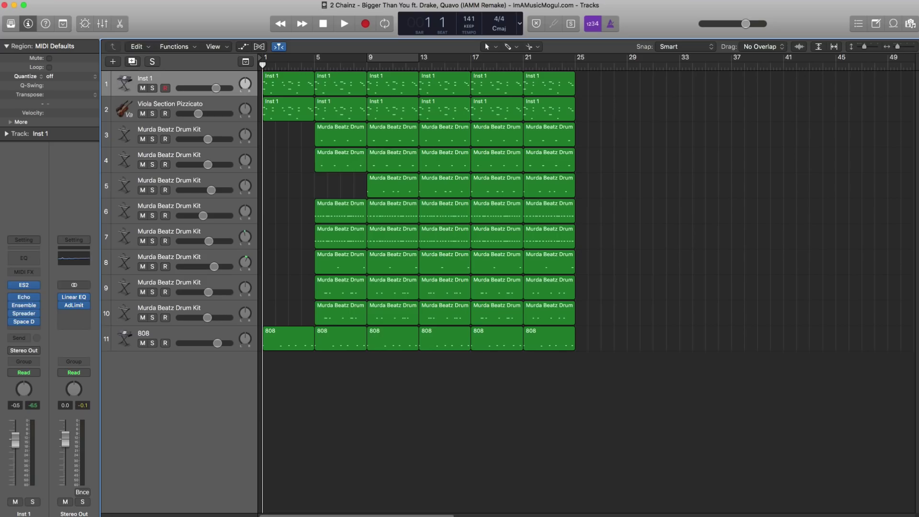
Audition the melodies, then group the Inst 1 and Viola Section Pizzicato tracks into a Summing Stack.
click(195, 109)
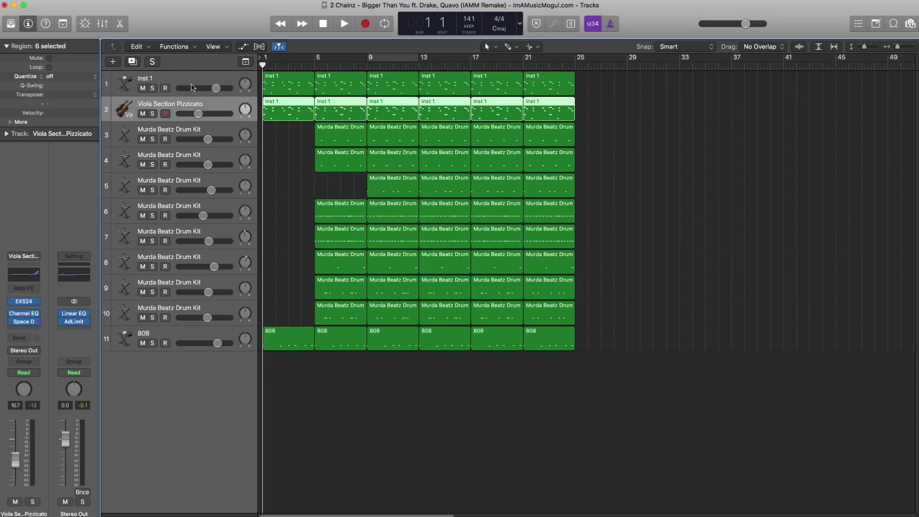
shift+click(193, 86)
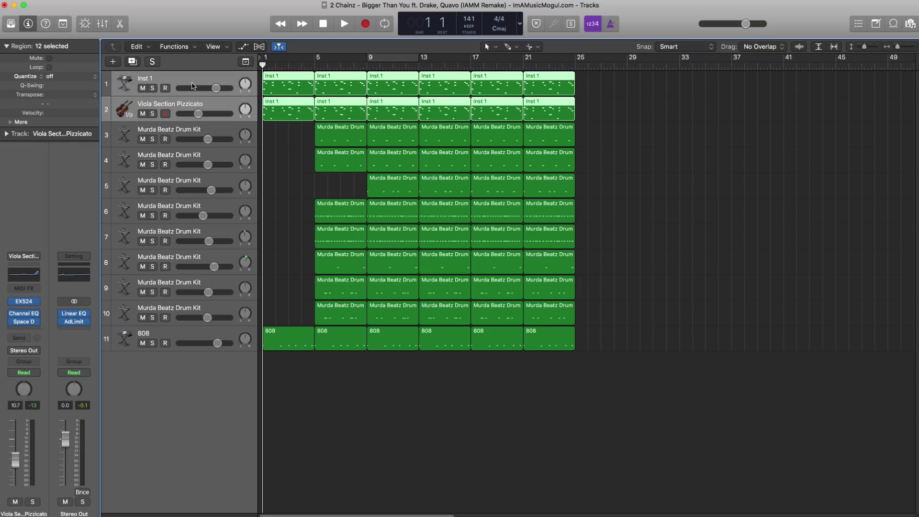
key(space)
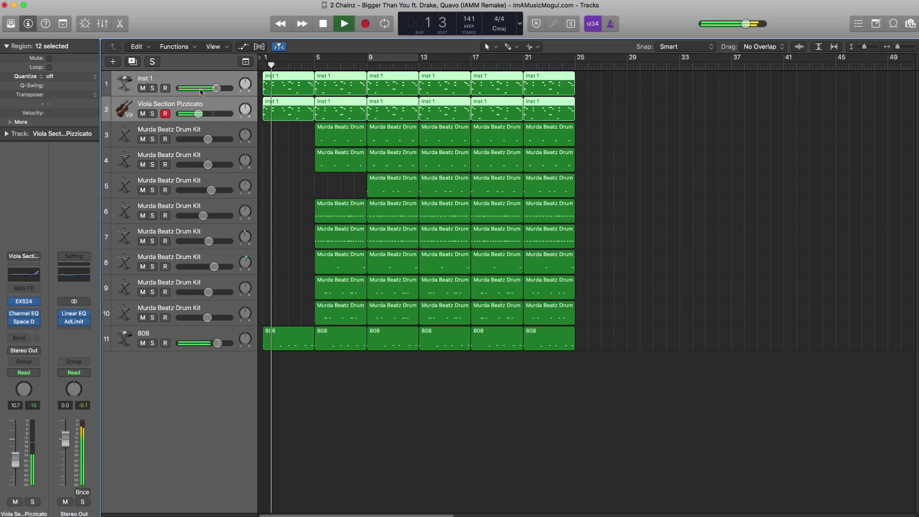
key(space)
click(193, 102)
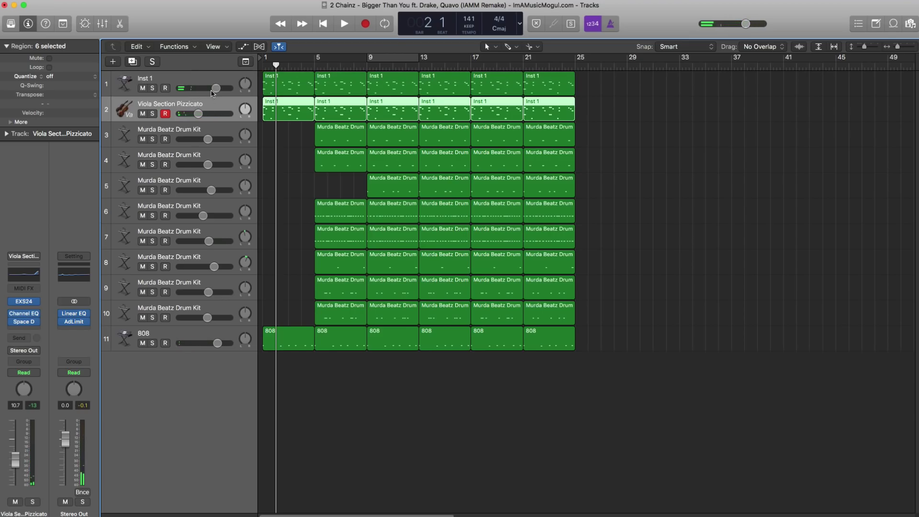
shift+click(184, 86)
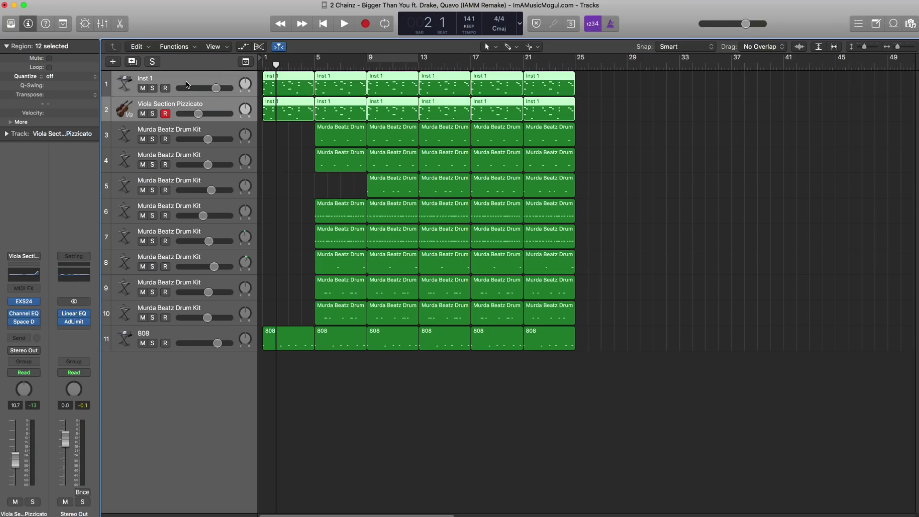
right_click(186, 85)
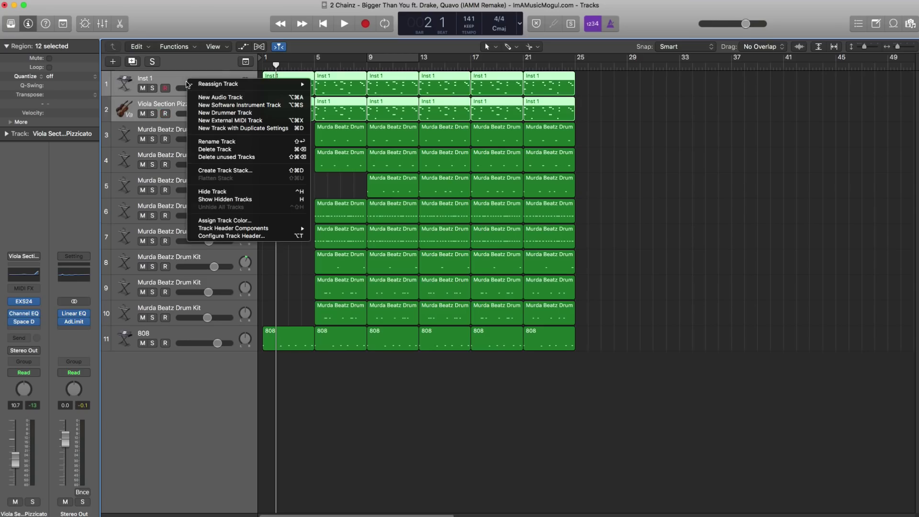
click(228, 171)
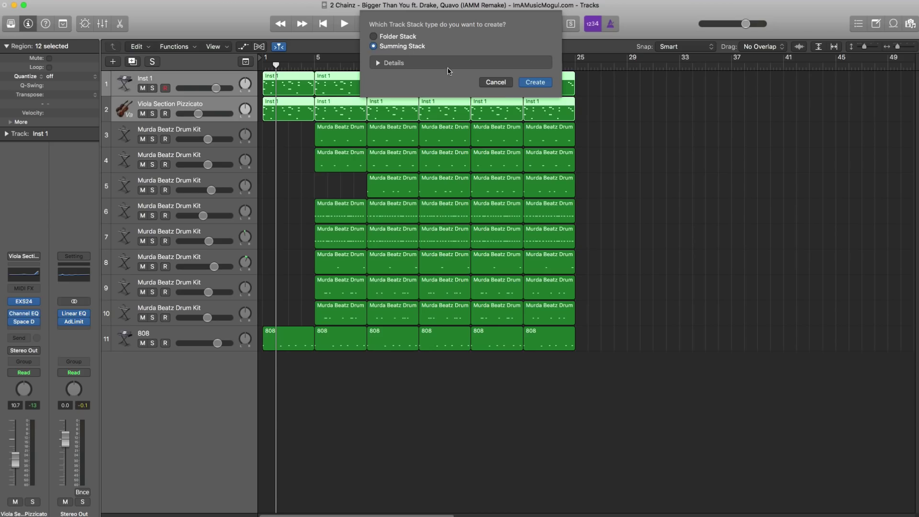
click(534, 82)
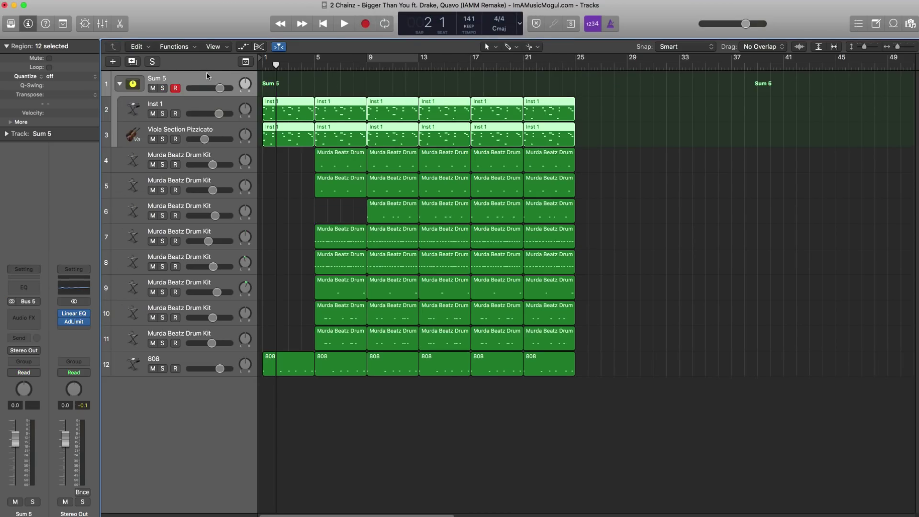
Insert a Single Band EQ as an audio effect on the melody summing stack.
click(202, 76)
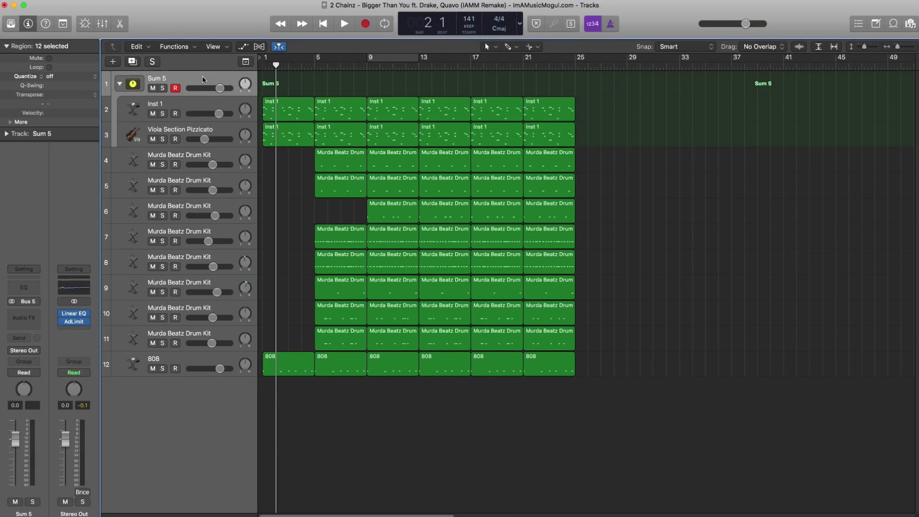
click(27, 318)
mouse_move(27, 408)
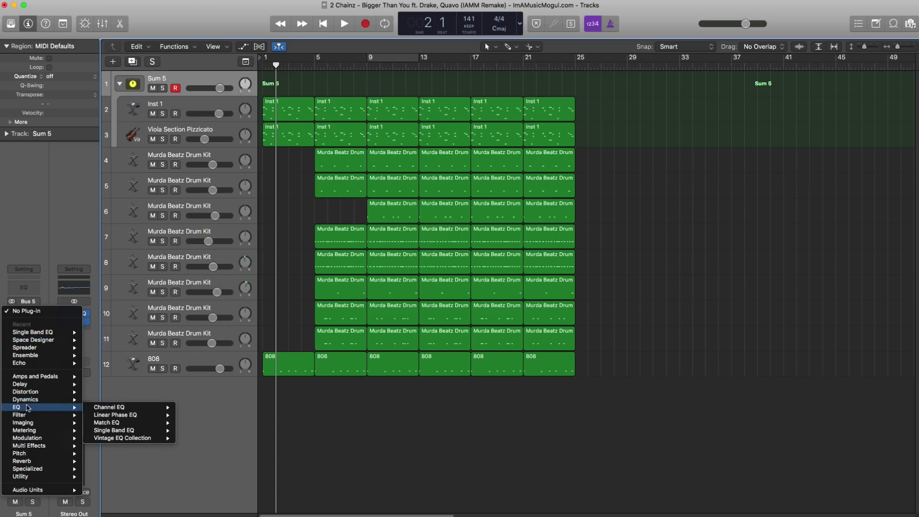
mouse_move(134, 431)
click(195, 430)
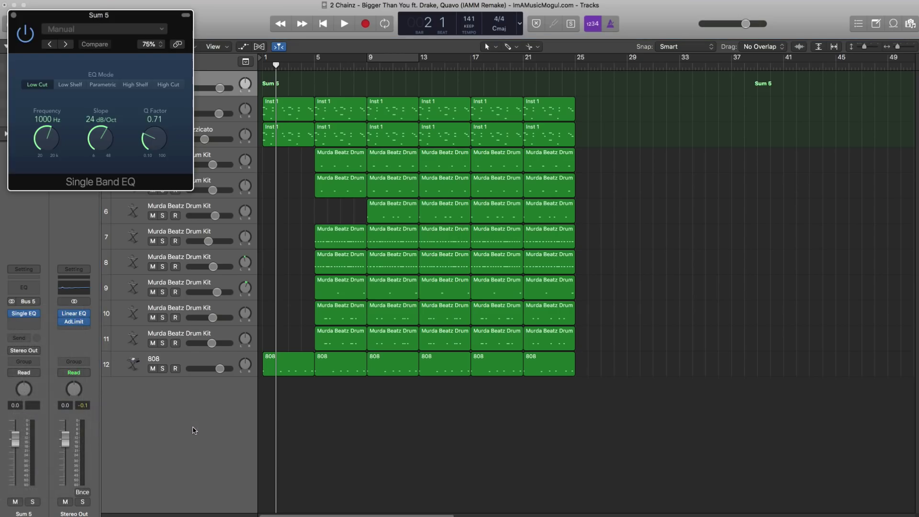
Set the stack's Single Band EQ to High Cut mode at 20000 Hz and close its window.
click(168, 85)
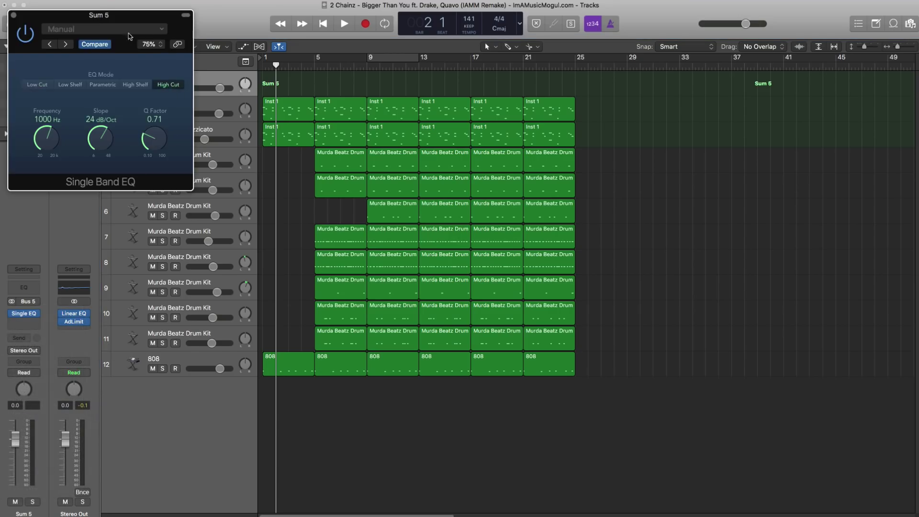
drag(78, 125, 410, 289)
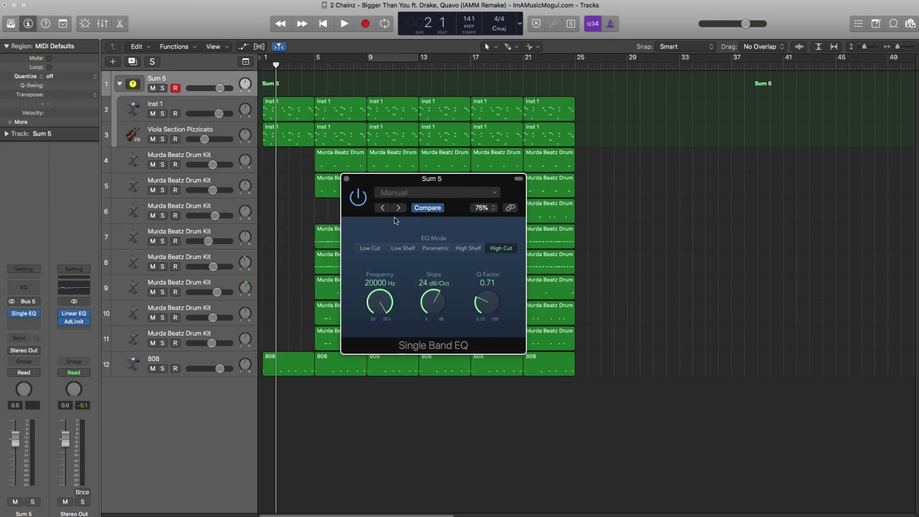
click(346, 179)
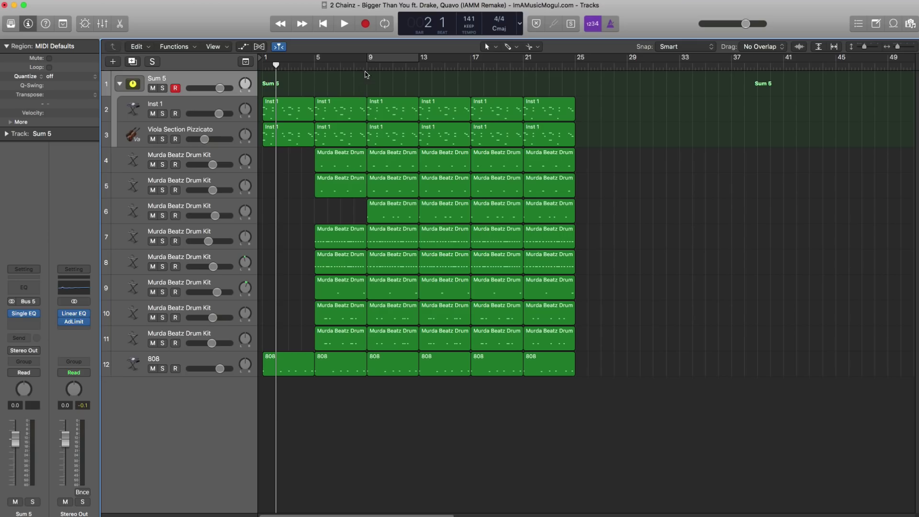
Audition the arrangement from bar 9 with the EQ in place.
click(367, 68)
key(space)
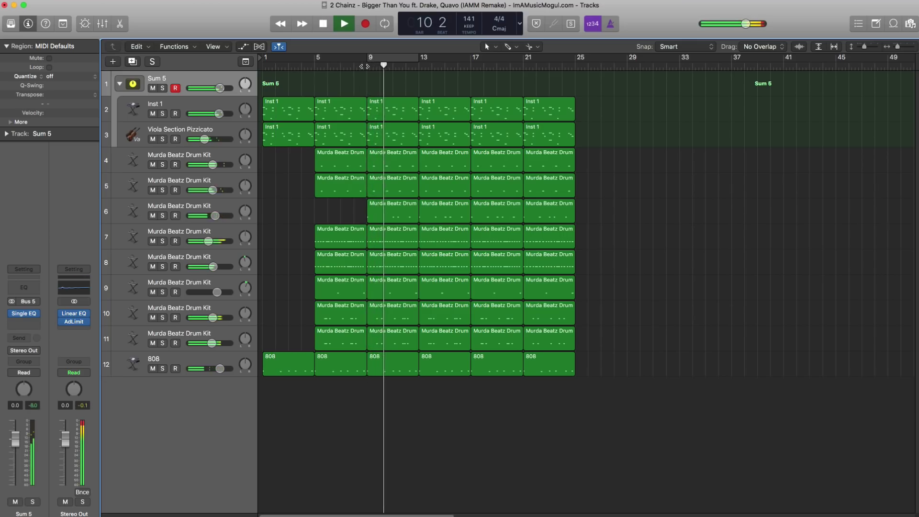
key(space)
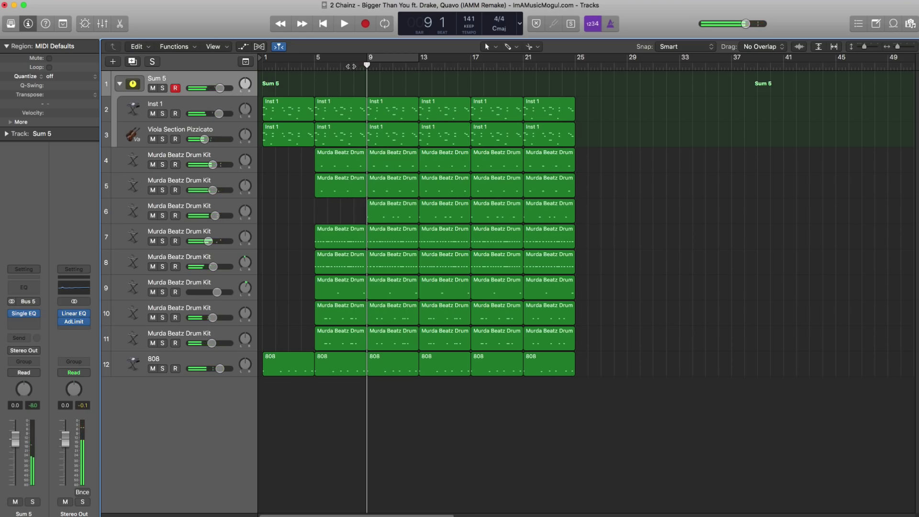
Place the playhead at bar 8 and set the melody stack's automation mode to Touch.
click(354, 66)
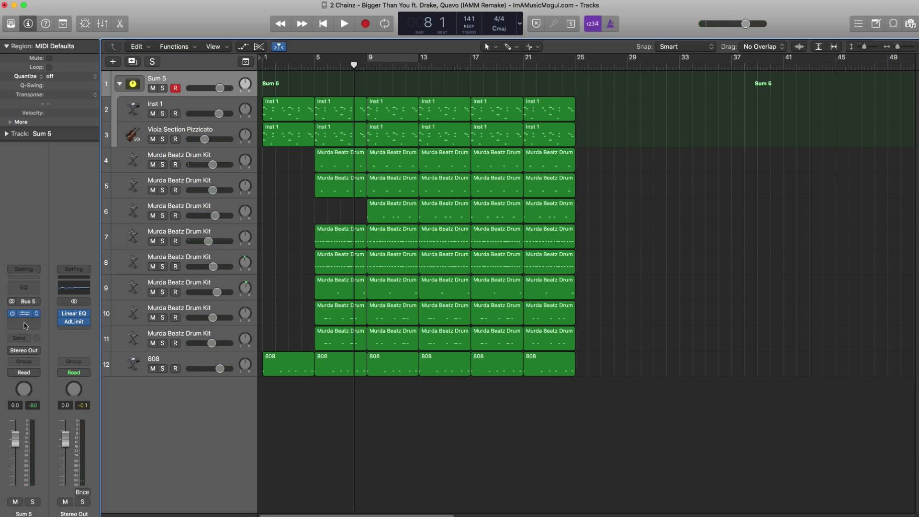
click(35, 373)
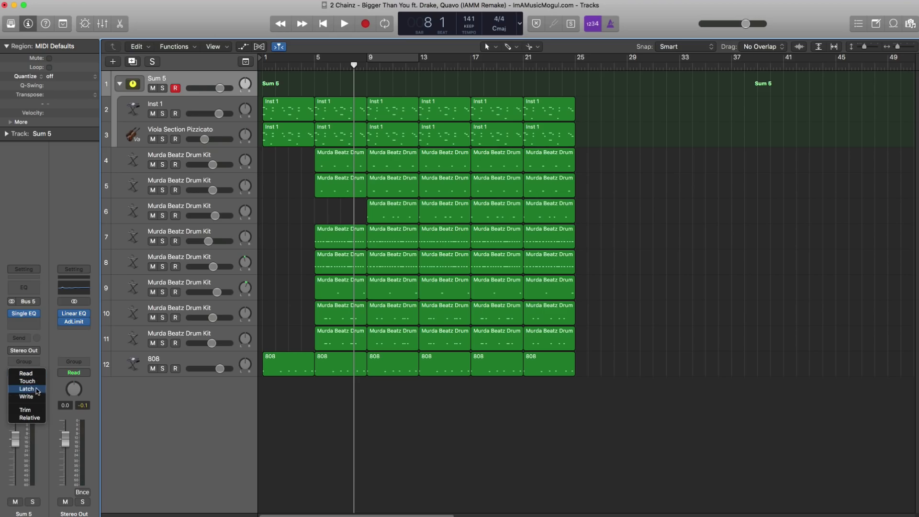
click(38, 382)
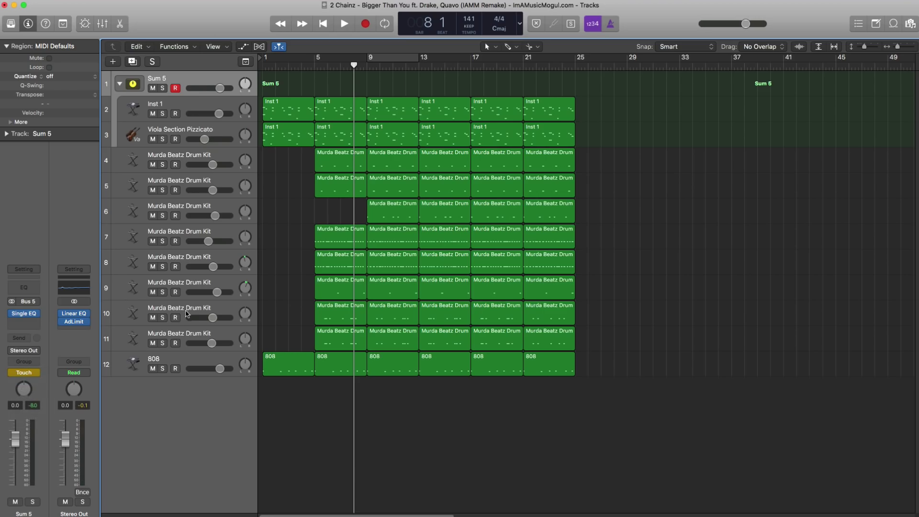
Record a Frequency sweep on the melody stack's Single Band EQ from bar 8 to bar 18, ending at 20000 Hz, and close its window.
click(26, 313)
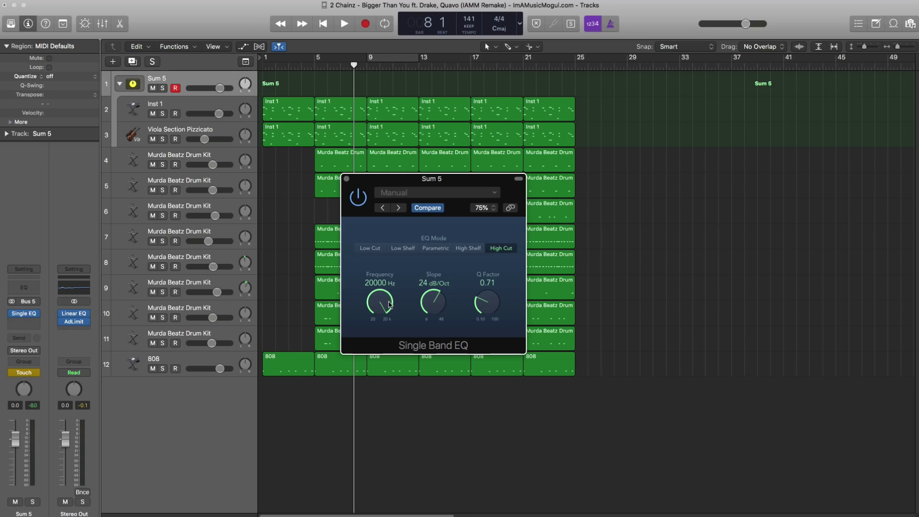
mouse_move(383, 305)
mouse_down()
mouse_move(370, 405)
mouse_move(393, 299)
mouse_up()
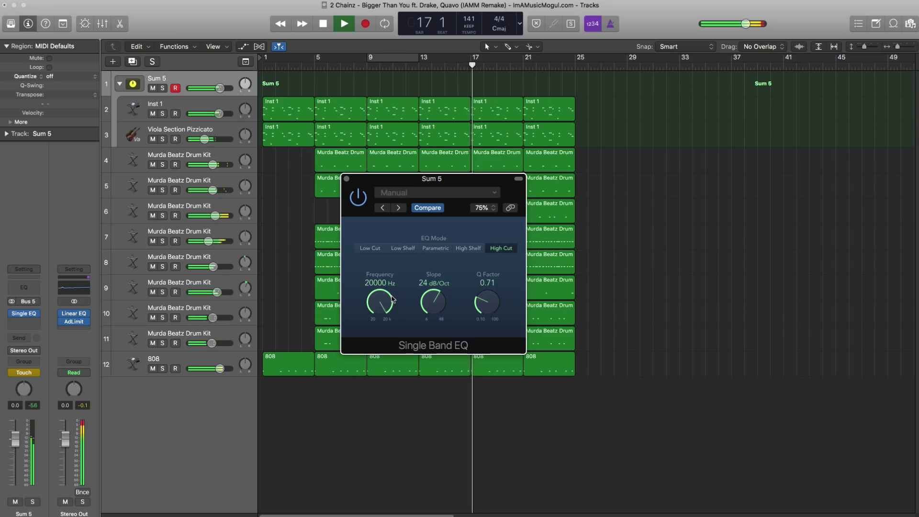
key(space)
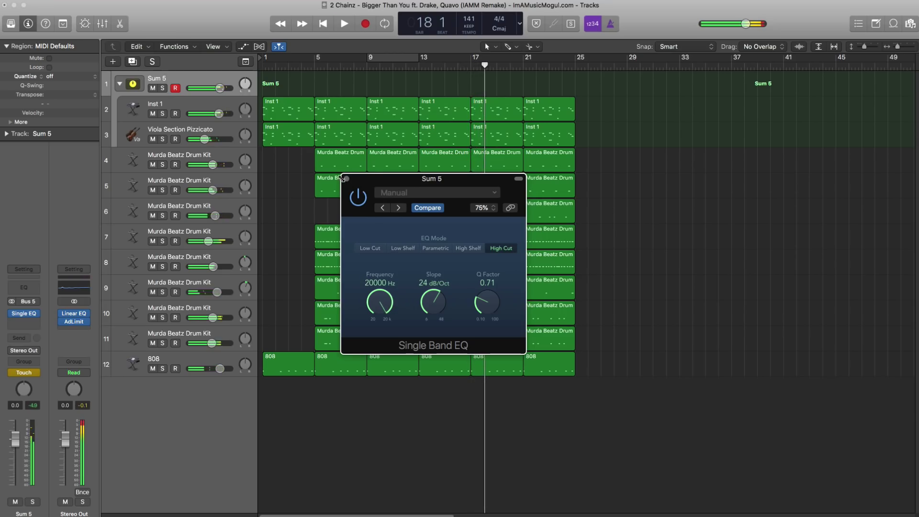
click(347, 179)
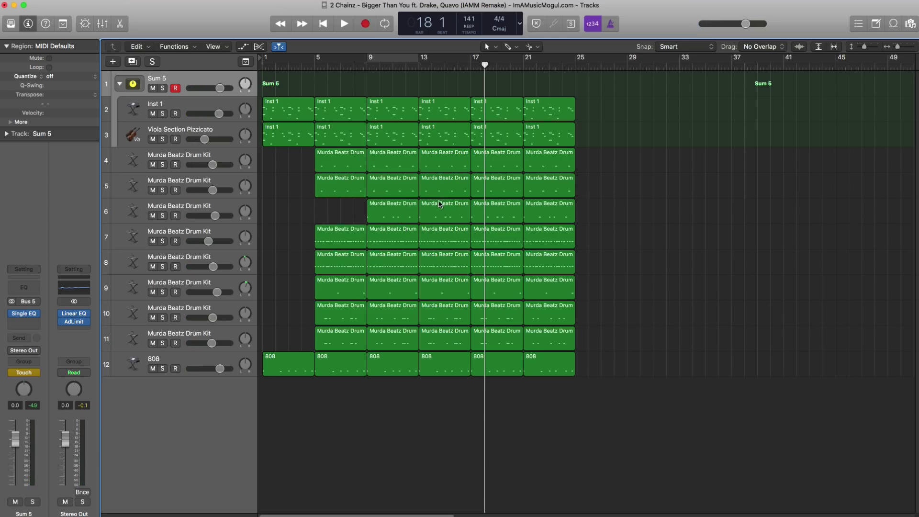
Delete the drum region spanning bars 13 to 17 on track 6 and play the whole arrangement from bar 1.
key(Delete)
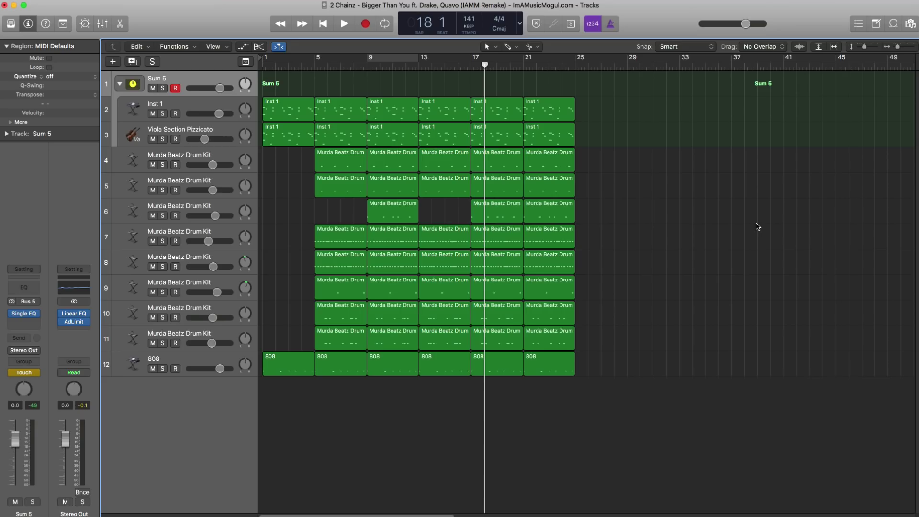
key(Return)
key(space)
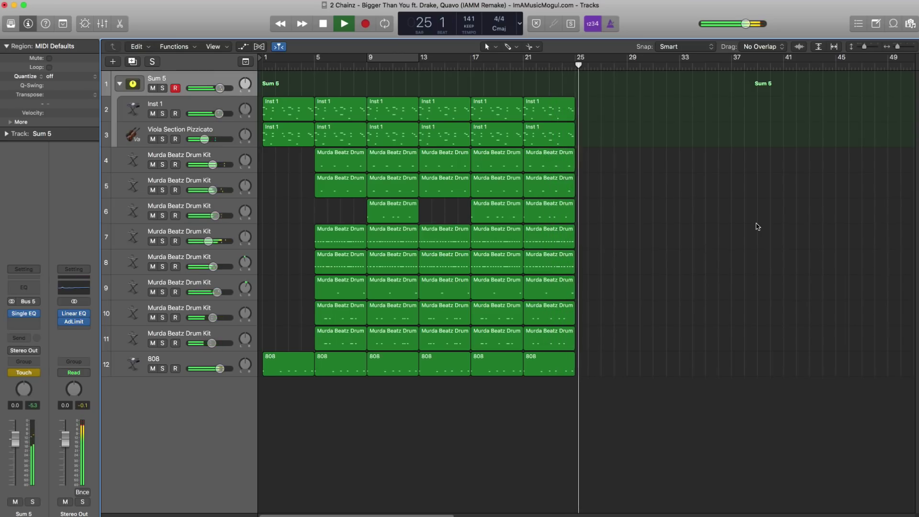
key(space)
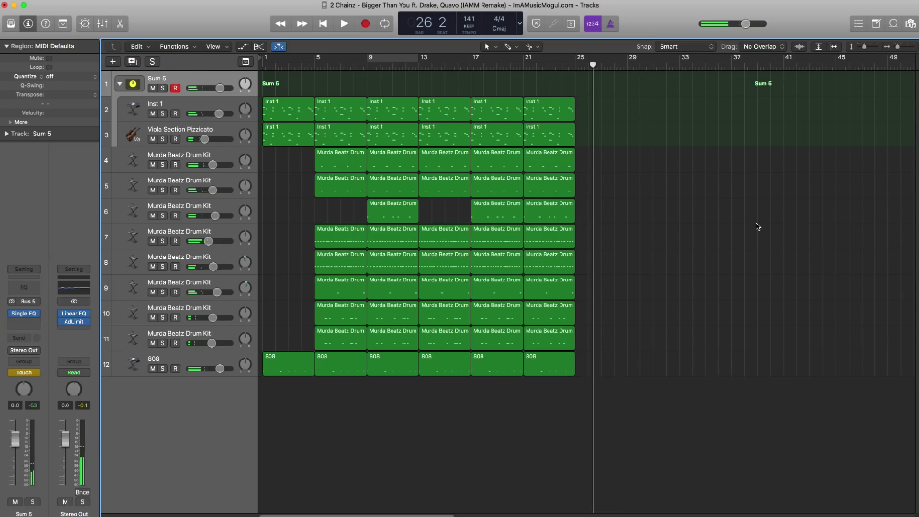